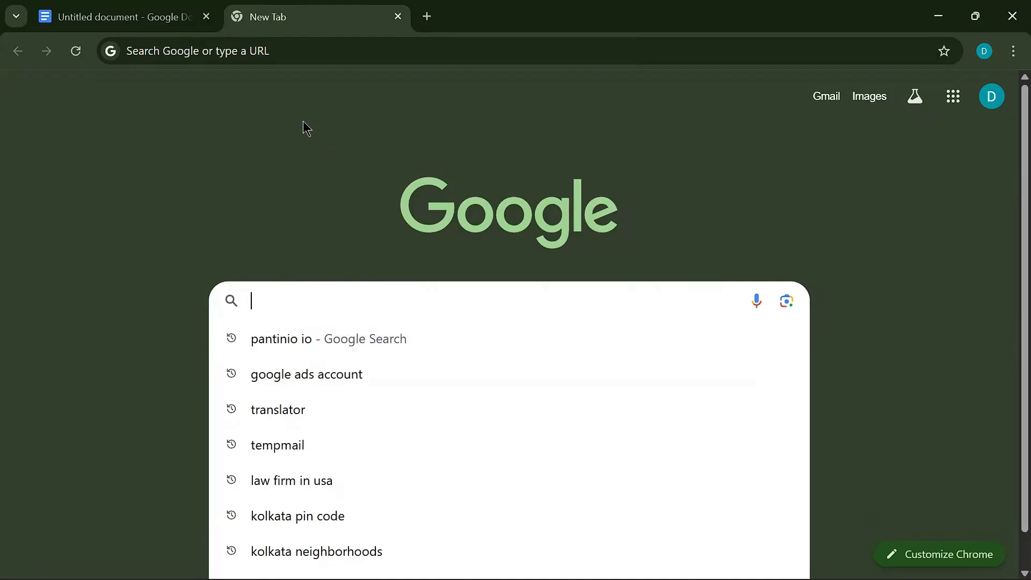
- Search Google for Pantheon's website by entering 'Panthonion .oi'
left_click(315, 61)
type("Pan")
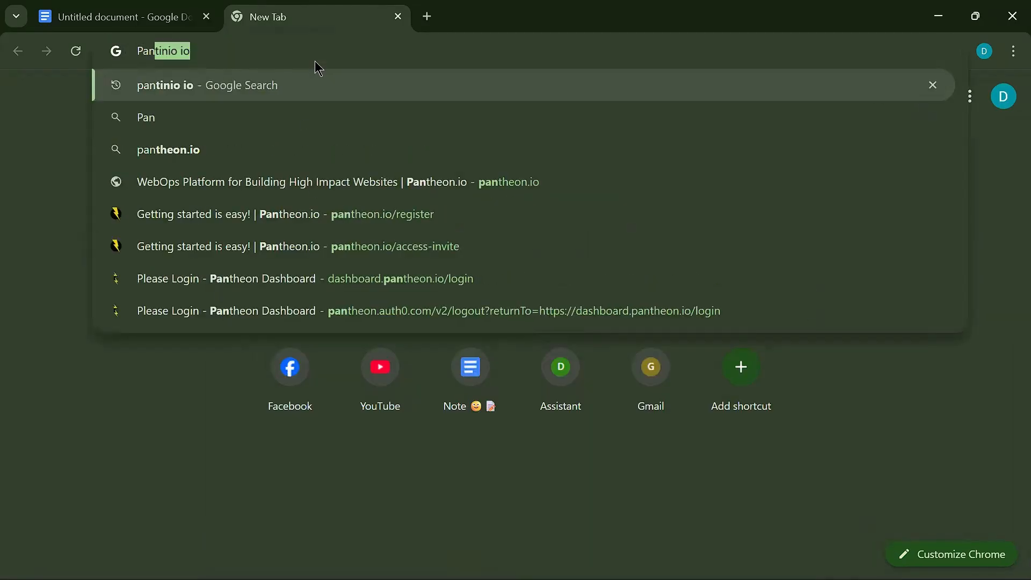
type("thonion ")
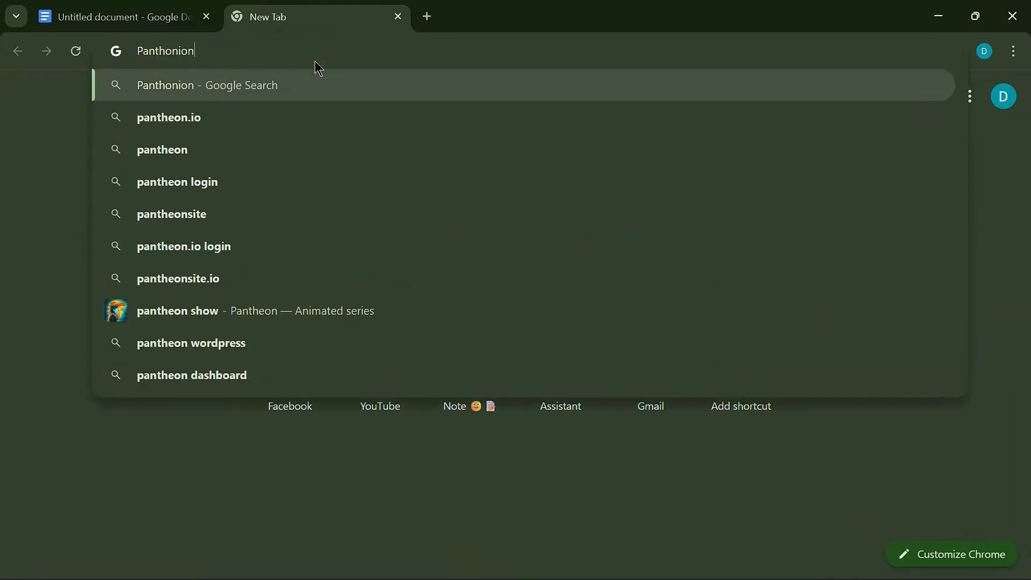
type(".oi")
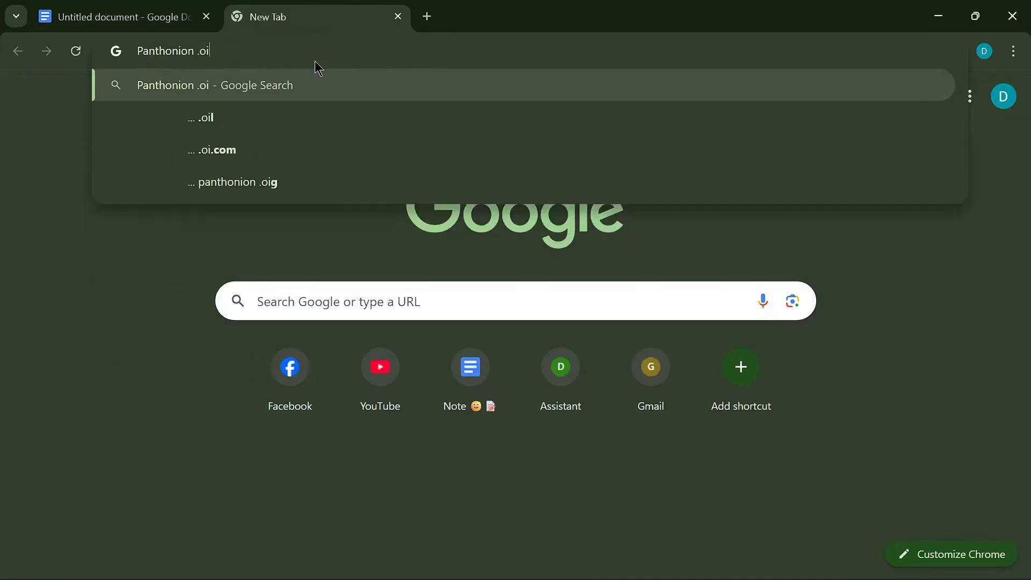
key("Return")
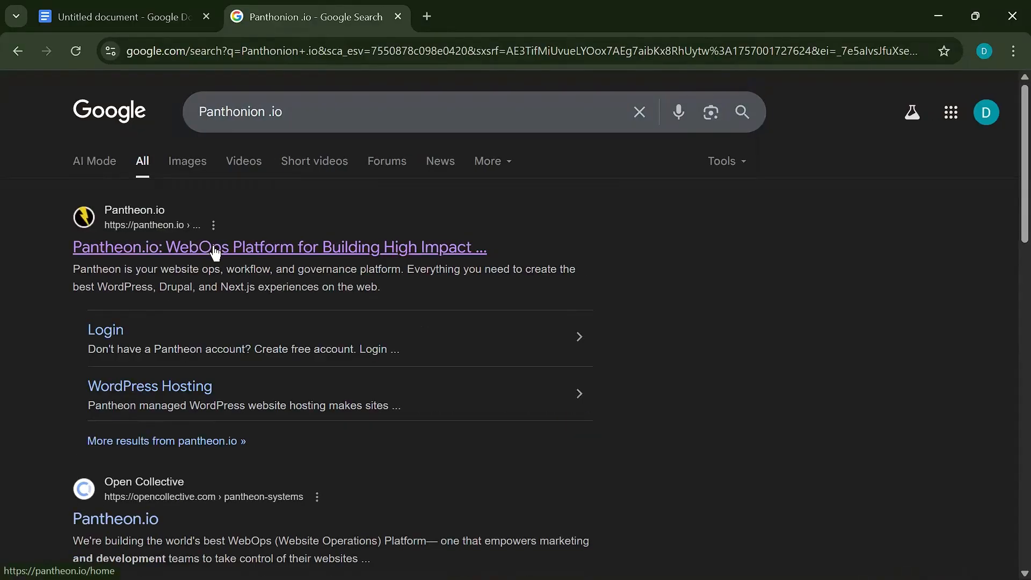
- Open the Pantheon.io result, go to account login and choose Connect with Google
left_click(215, 250)
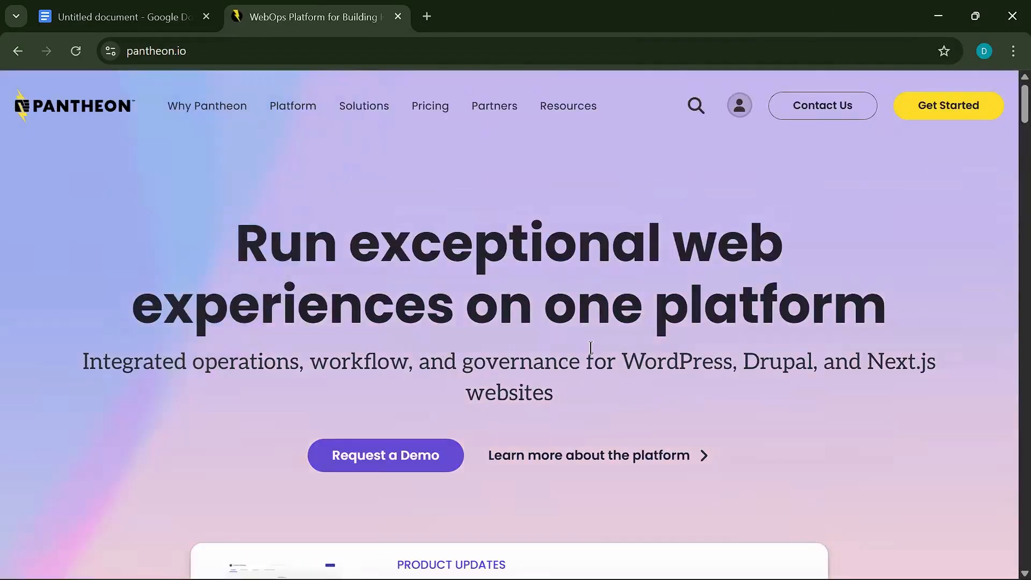
scroll(591, 348, "down", 5)
scroll(798, 263, "up", 5)
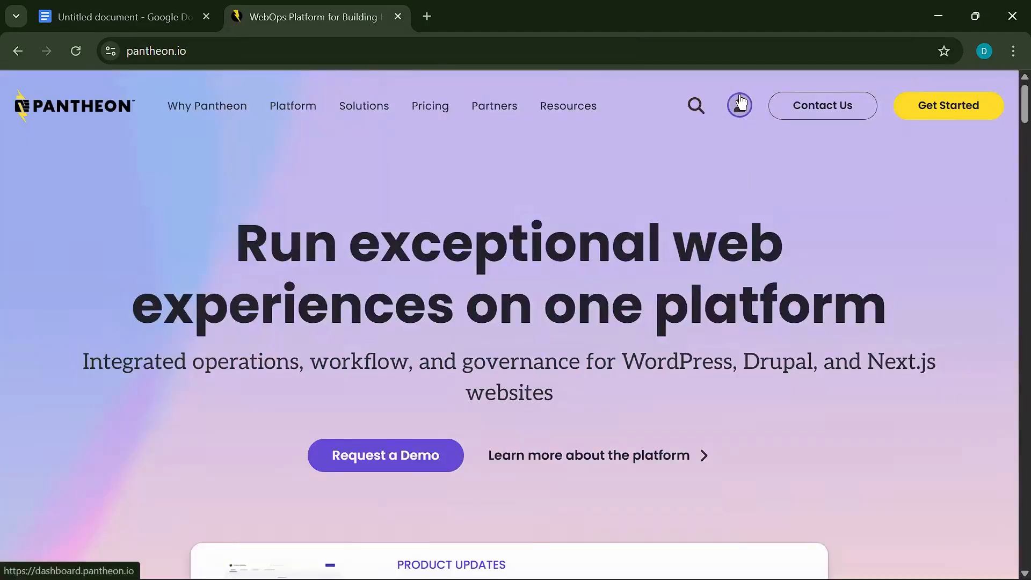
left_click(741, 107)
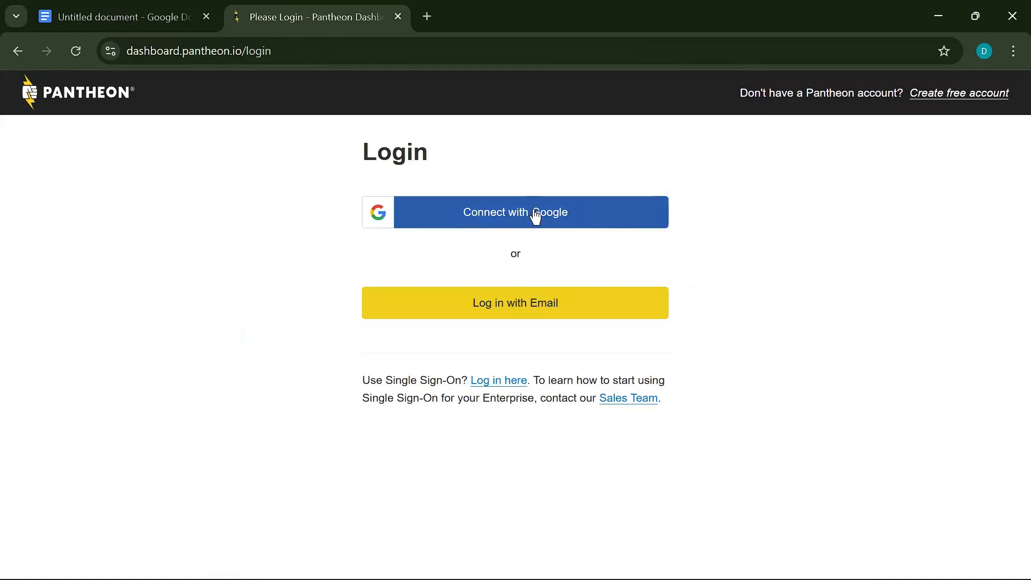
left_click(536, 216)
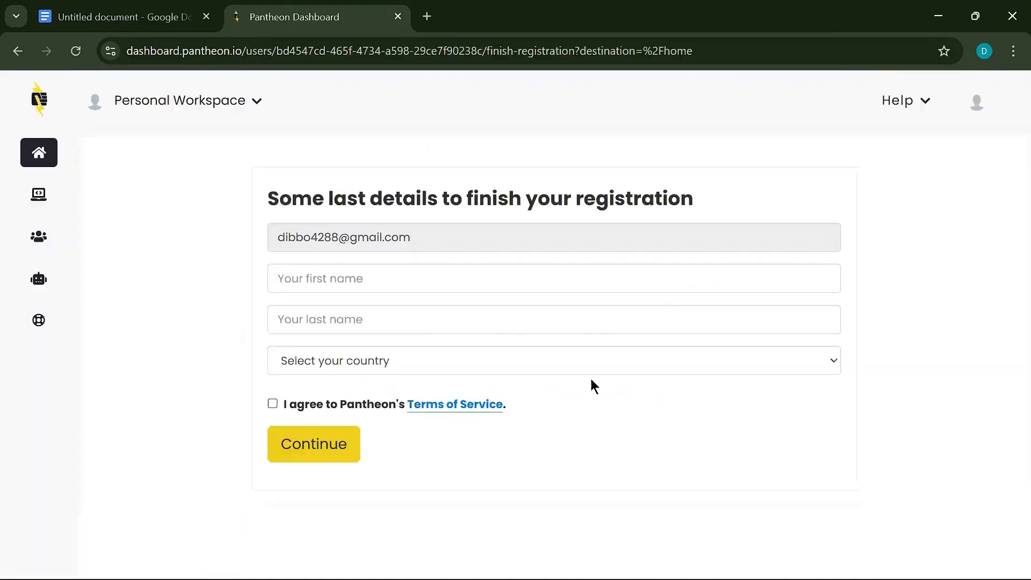
- Fill in the first and last name fields from browser autofill
left_click(317, 284)
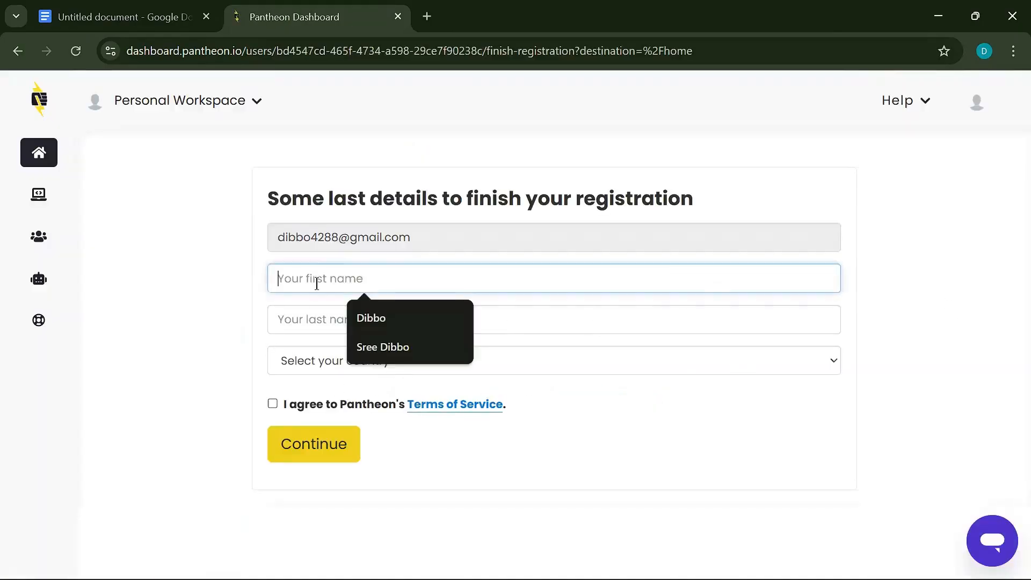
left_click(383, 317)
left_click(345, 385)
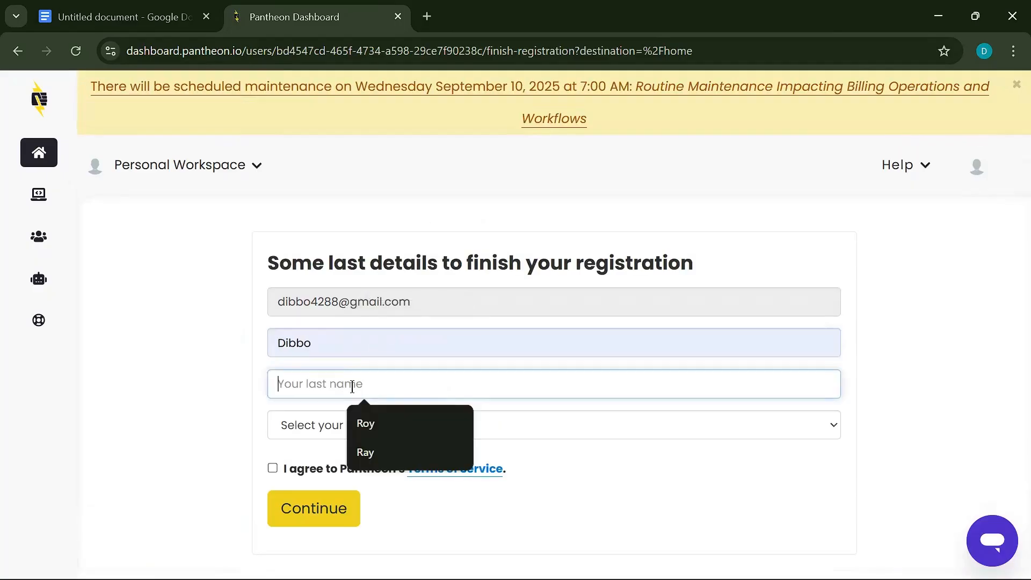
left_click(368, 424)
- Set the country to Bangladesh, opt in to marketing communications, and submit registration
left_click(331, 426)
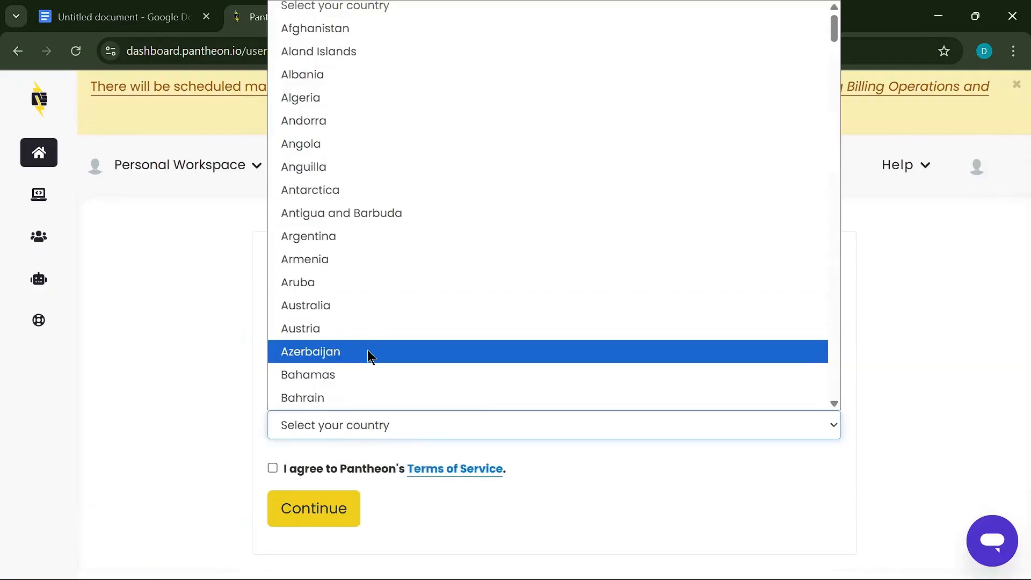
key("b")
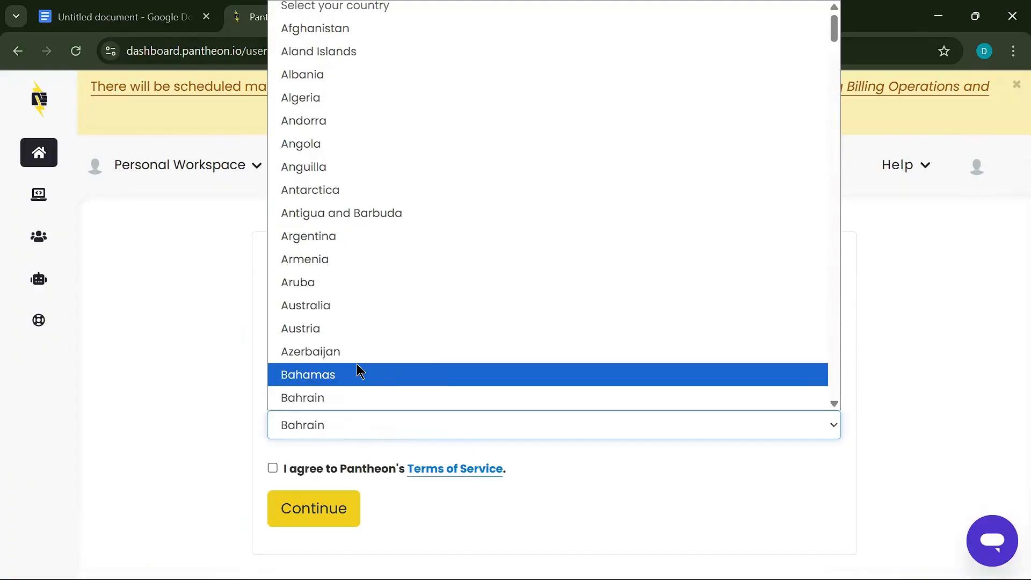
scroll(357, 395, "down", 10)
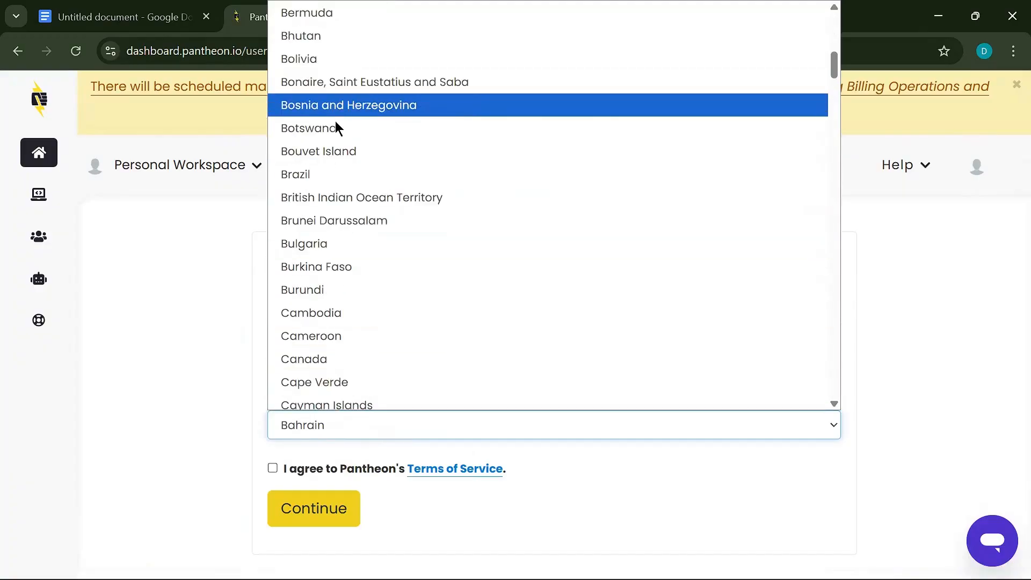
scroll(325, 188, "up", 5)
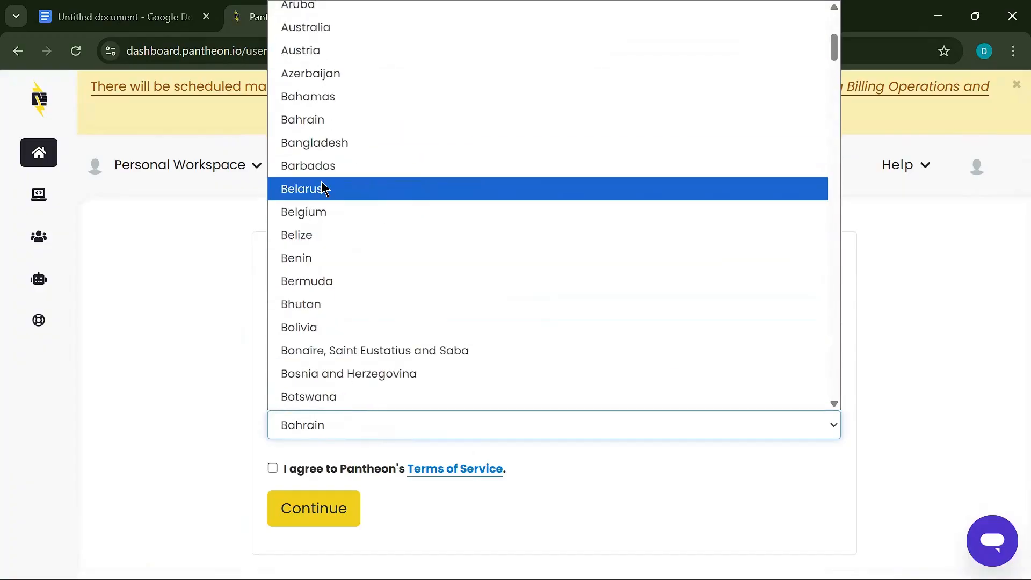
left_click(320, 142)
left_click(306, 428)
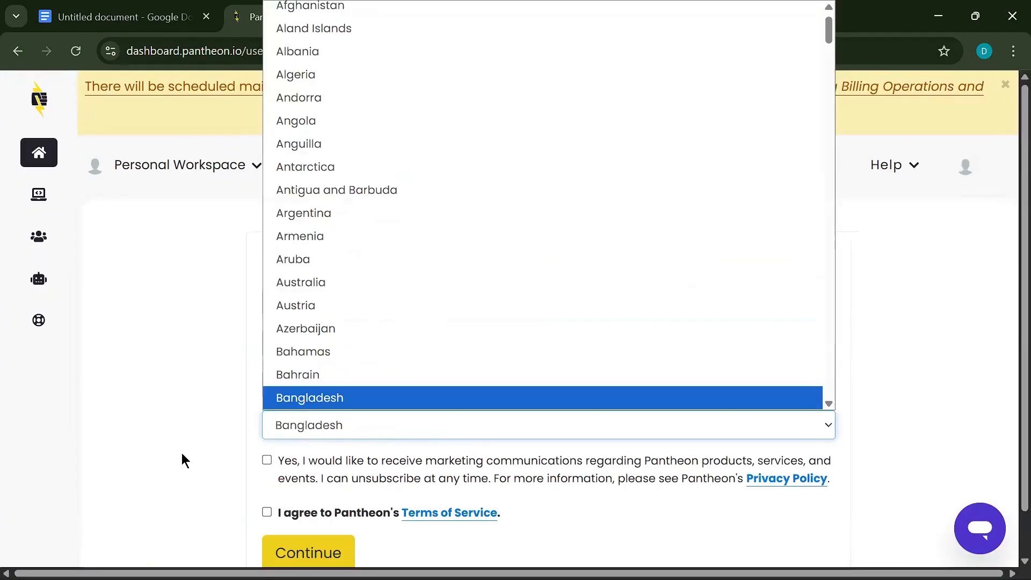
scroll(181, 455, "down", 1)
left_click(267, 412)
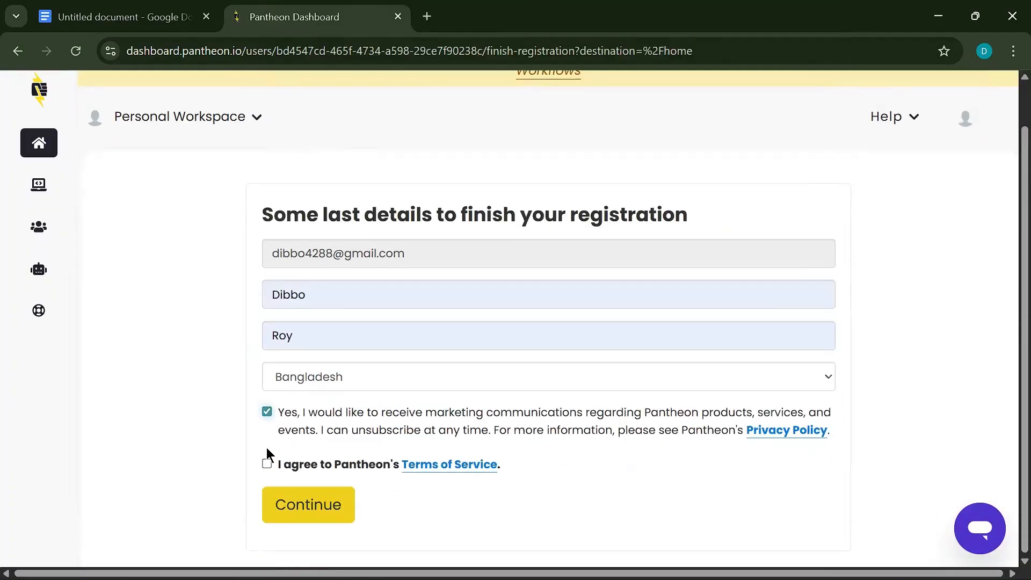
left_click(317, 500)
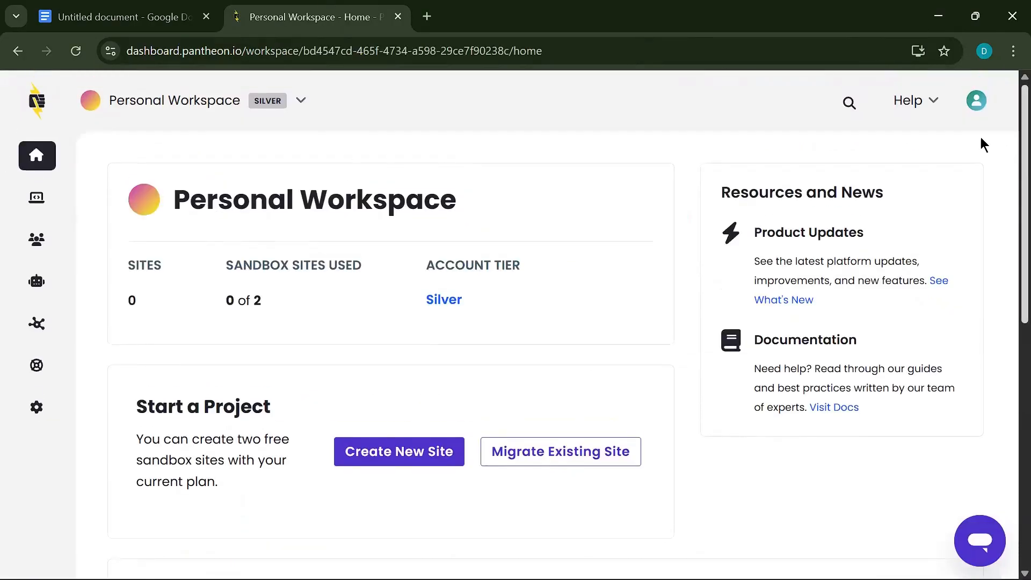
- Create a WordPress site with the entered site name in the United States region
left_click(392, 454)
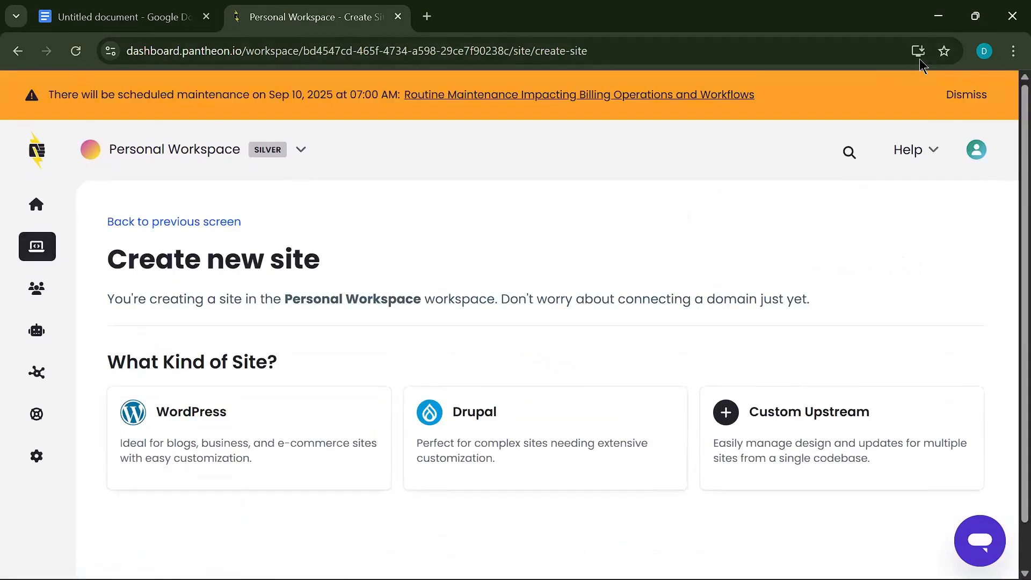
left_click(966, 95)
left_click(207, 370)
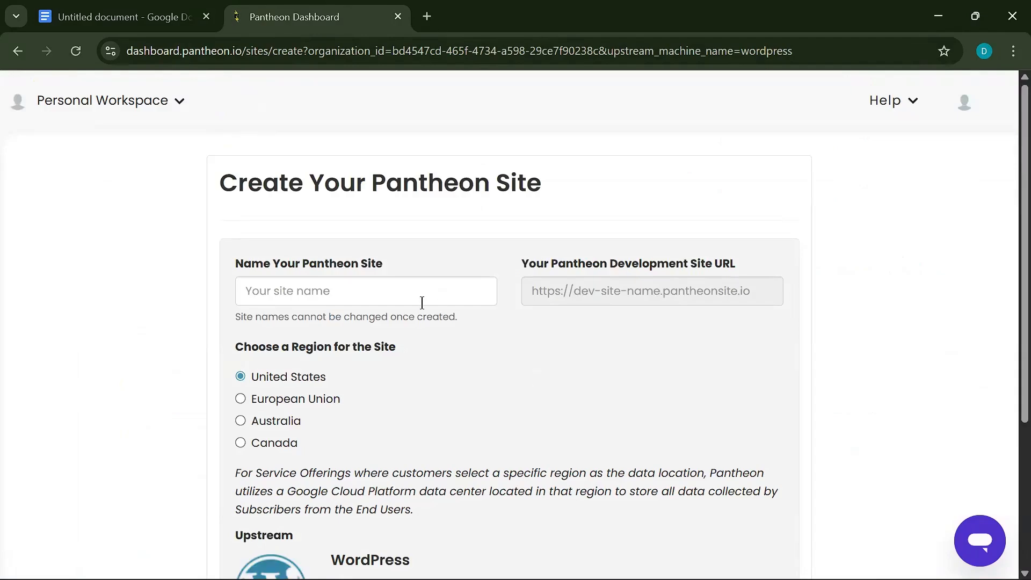
left_click(421, 301)
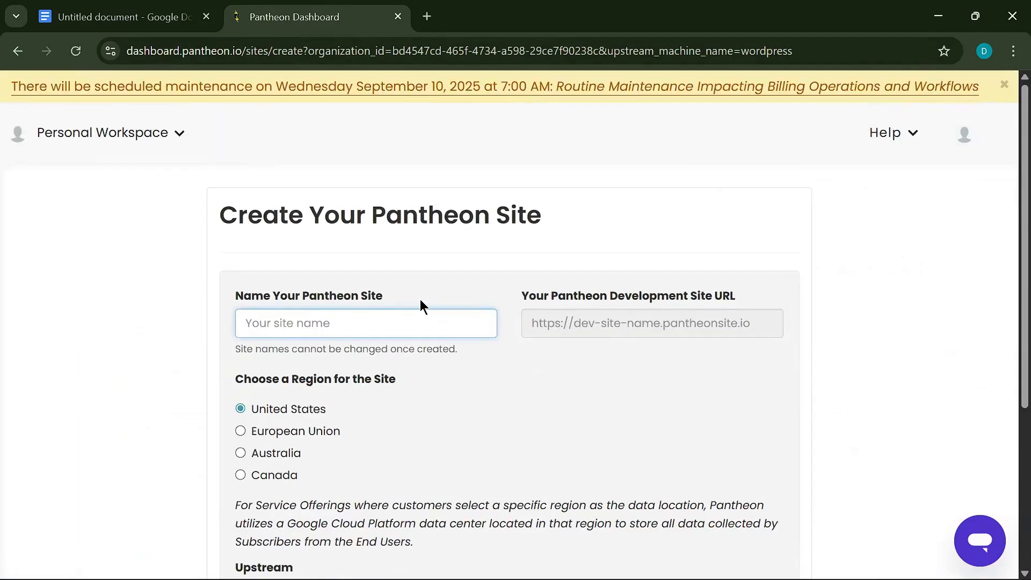
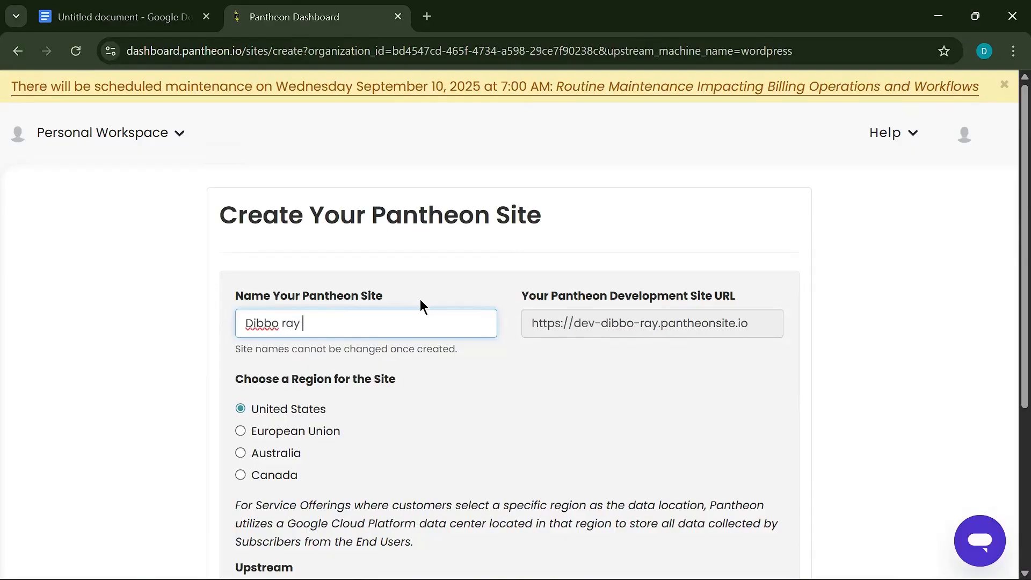
scroll(282, 359, "down", 5)
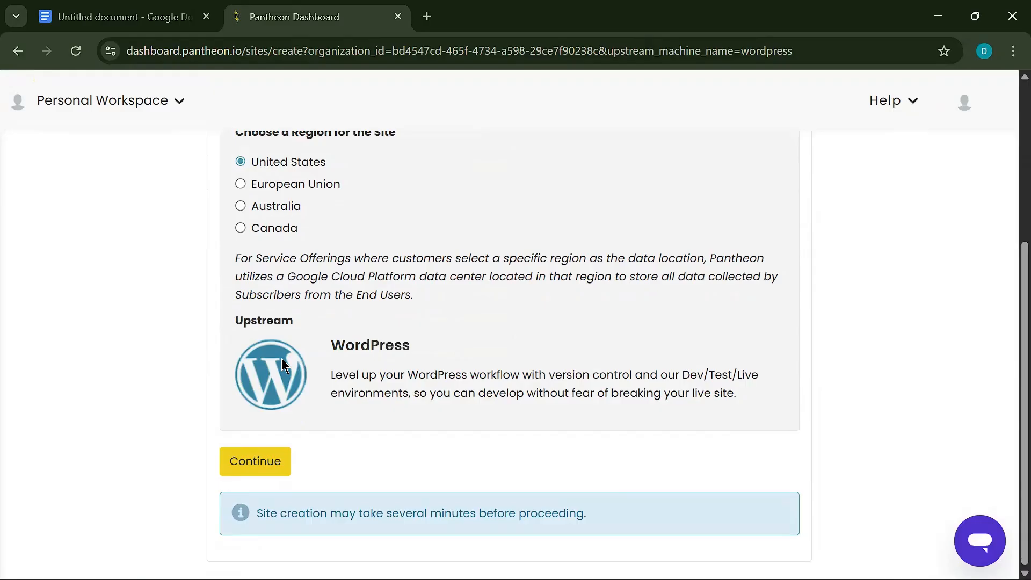
left_click(249, 461)
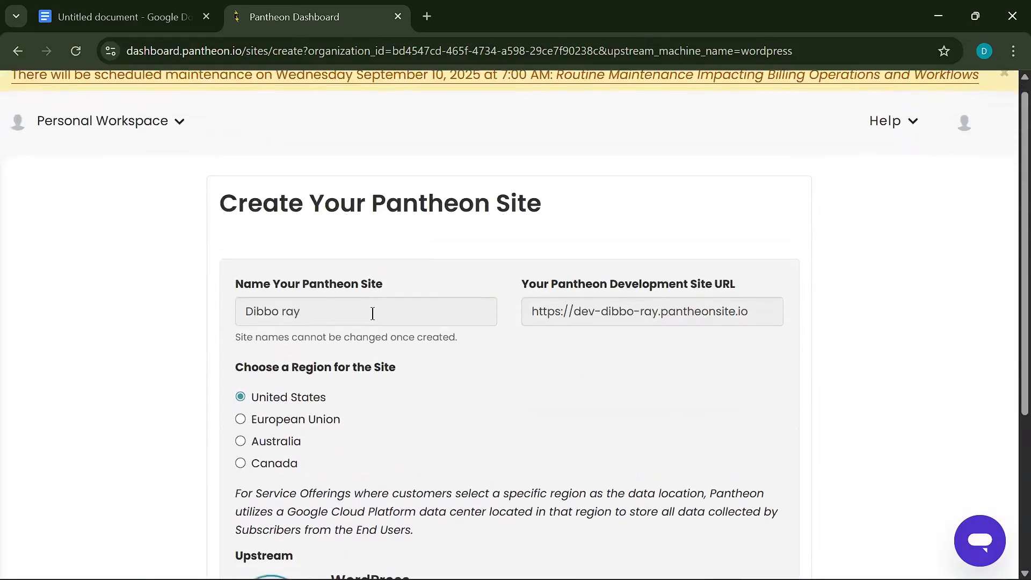
key("ctrl+minus")
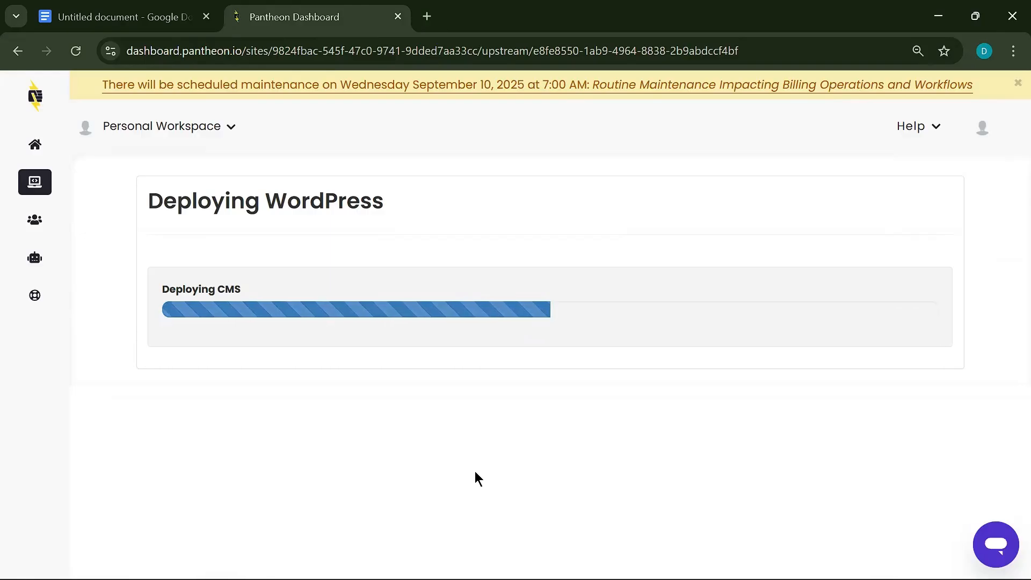
- Dismiss the maintenance banner and open the new site's dashboard on the Dev Code page
left_click(1017, 84)
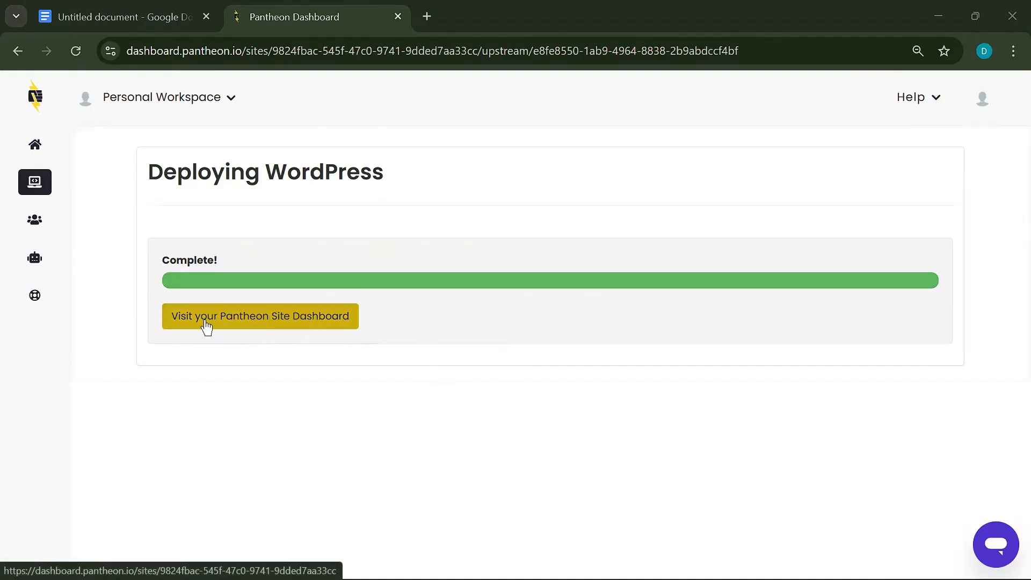
left_click(242, 317)
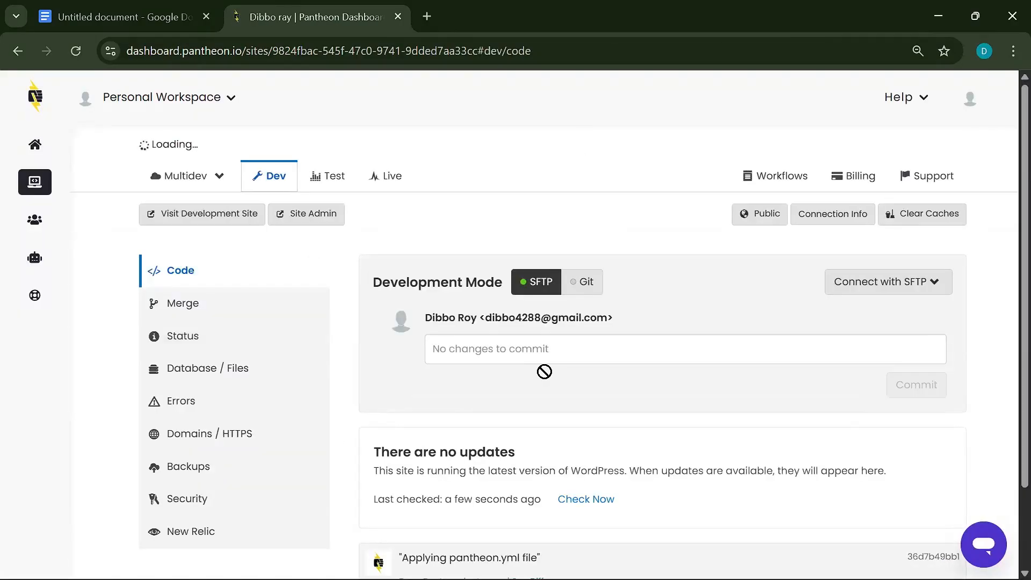
scroll(452, 369, "down", 3)
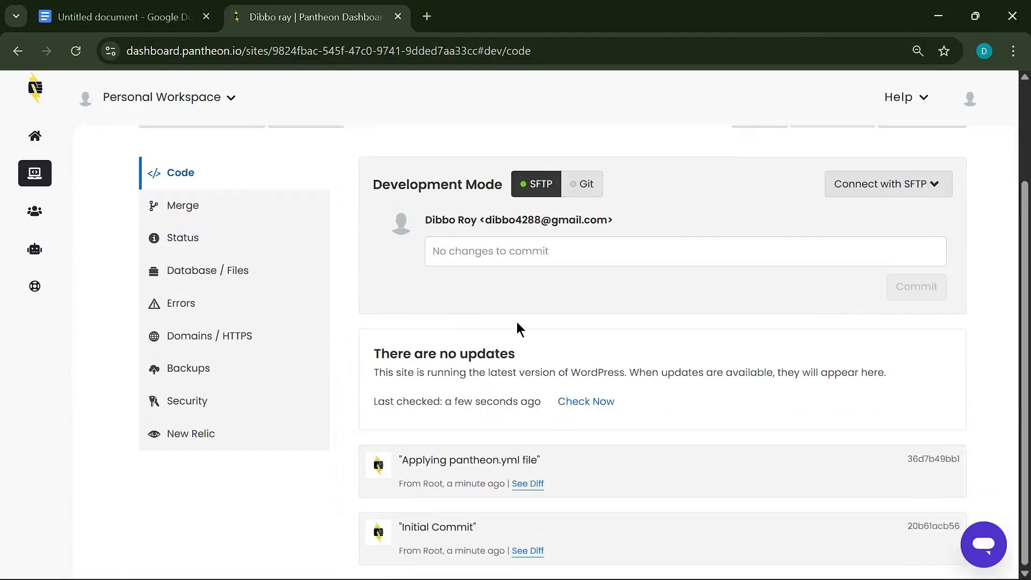
scroll(518, 329, "up", 3)
scroll(502, 398, "down", 2)
scroll(507, 395, "up", 2)
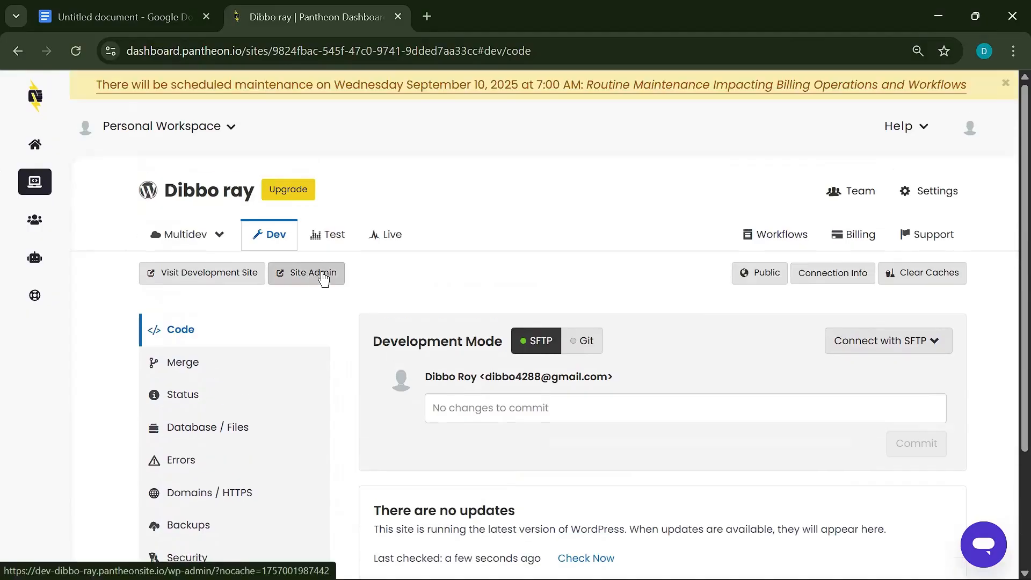
- Open the site's WordPress admin, pass the sandbox warning, and choose English for installation
left_click(321, 273)
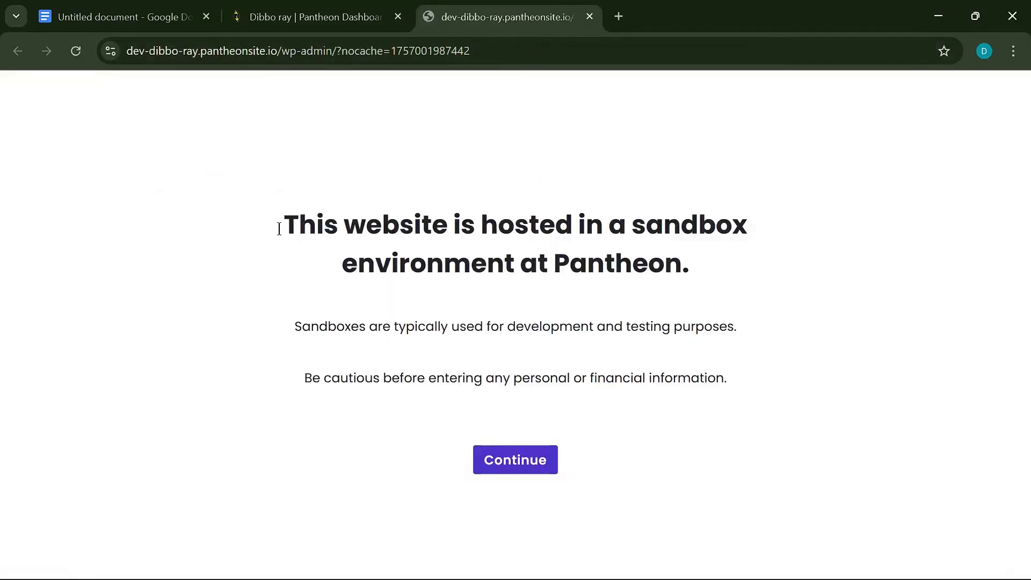
left_click(534, 468)
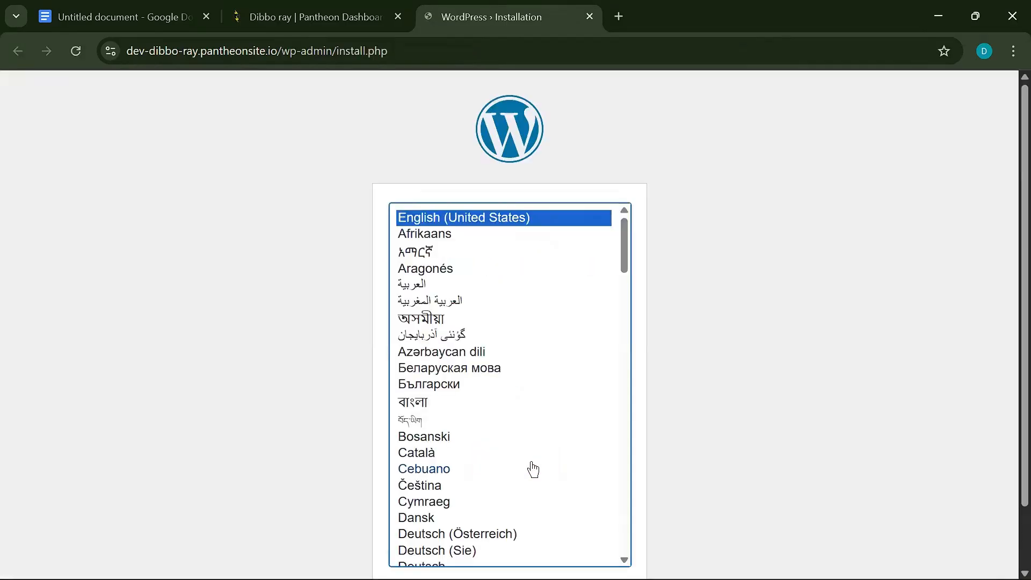
scroll(478, 378, "down", 5)
scroll(469, 230, "up", 6)
scroll(491, 387, "down", 20)
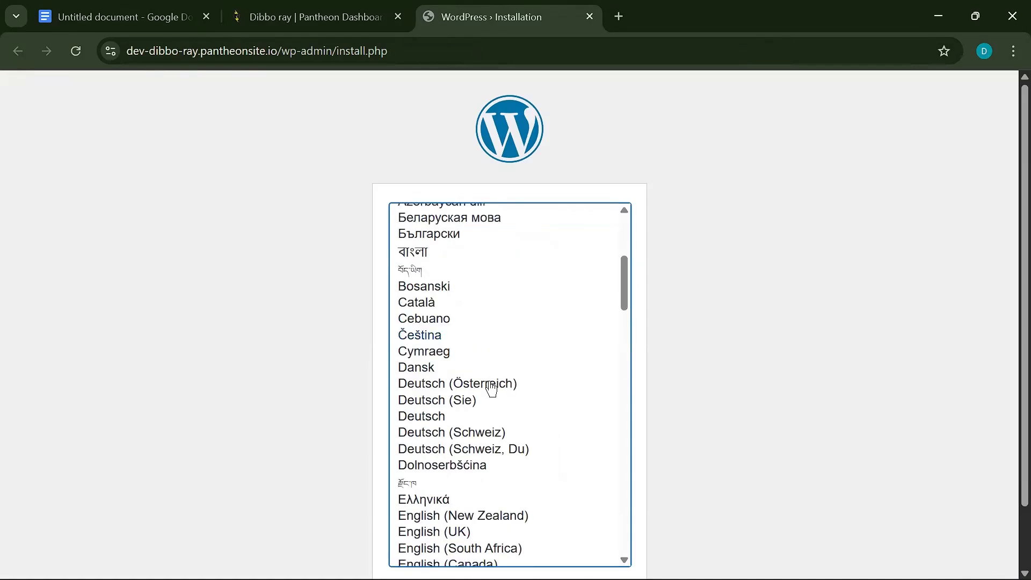
left_click(594, 526)
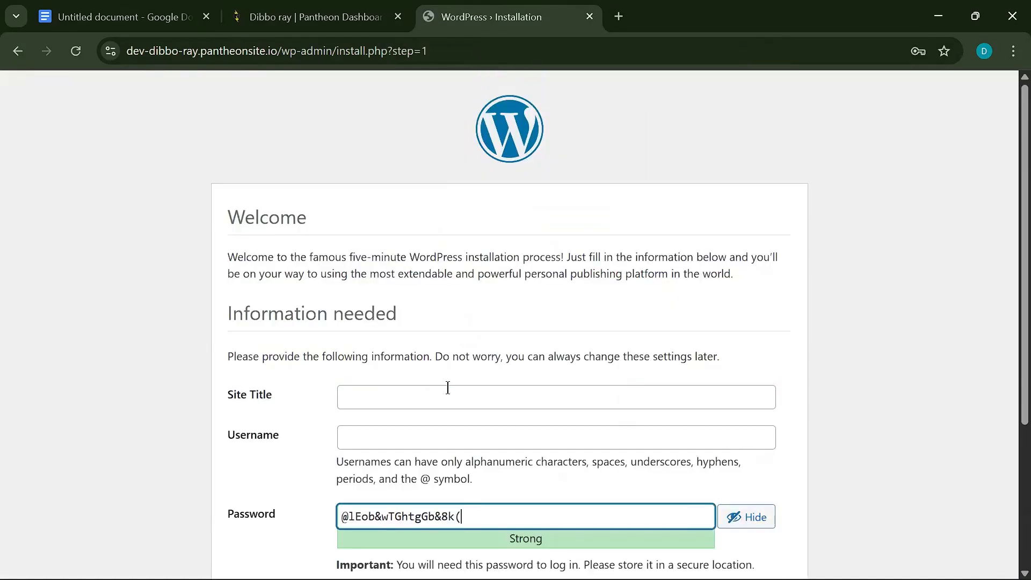
- Enter the site title, reuse its first word as the username, and keep the generated password
left_click(448, 387)
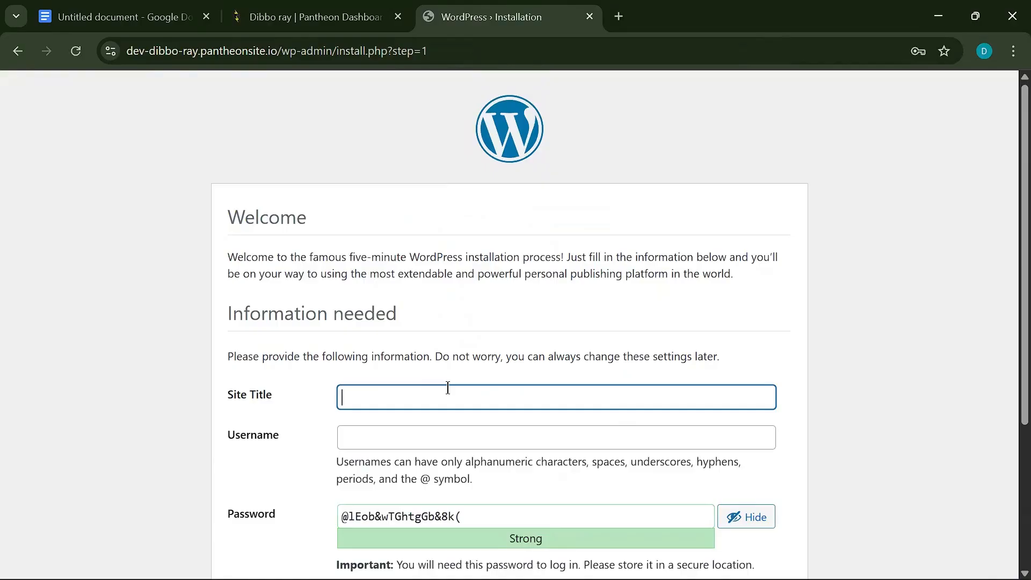
left_click(387, 443)
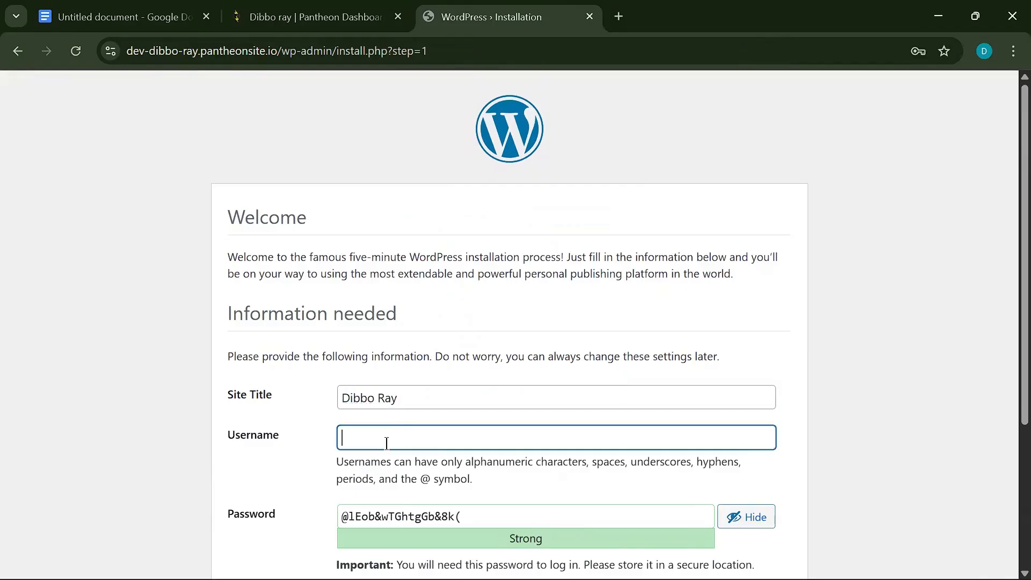
double_click(373, 400)
key("ctrl+c")
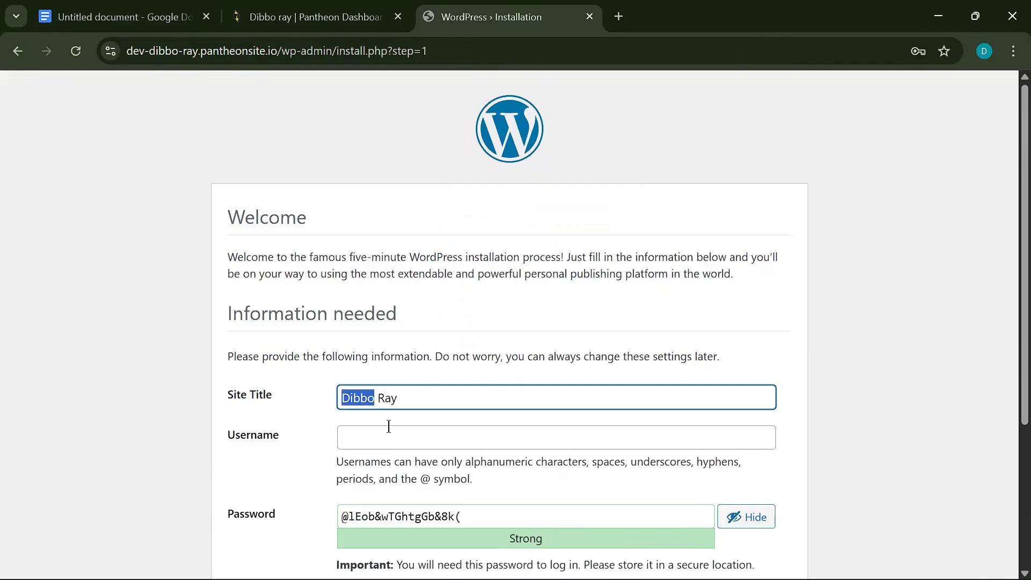
left_click(382, 437)
key("ctrl+v")
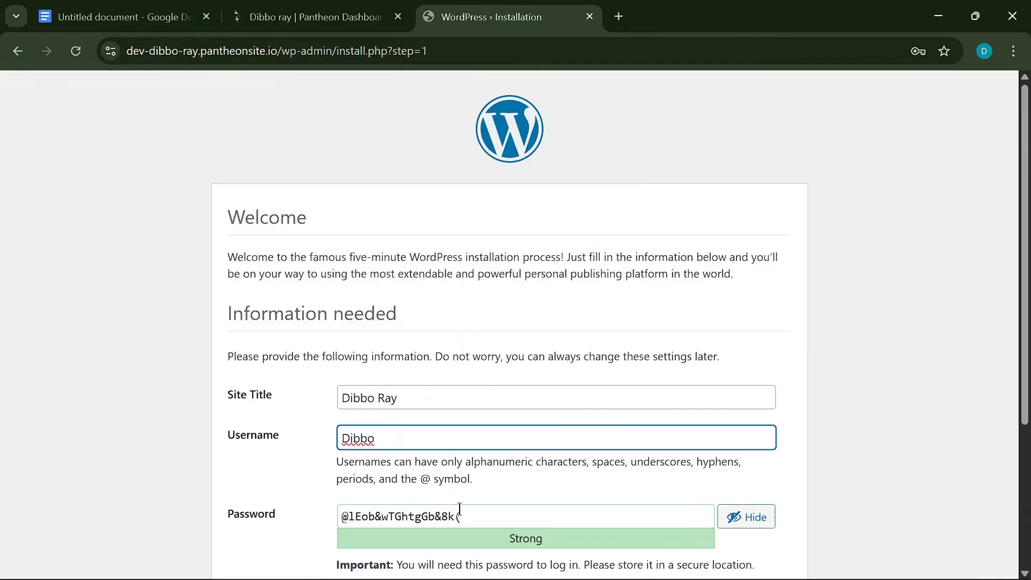
left_click(479, 513)
key("ctrl+a")
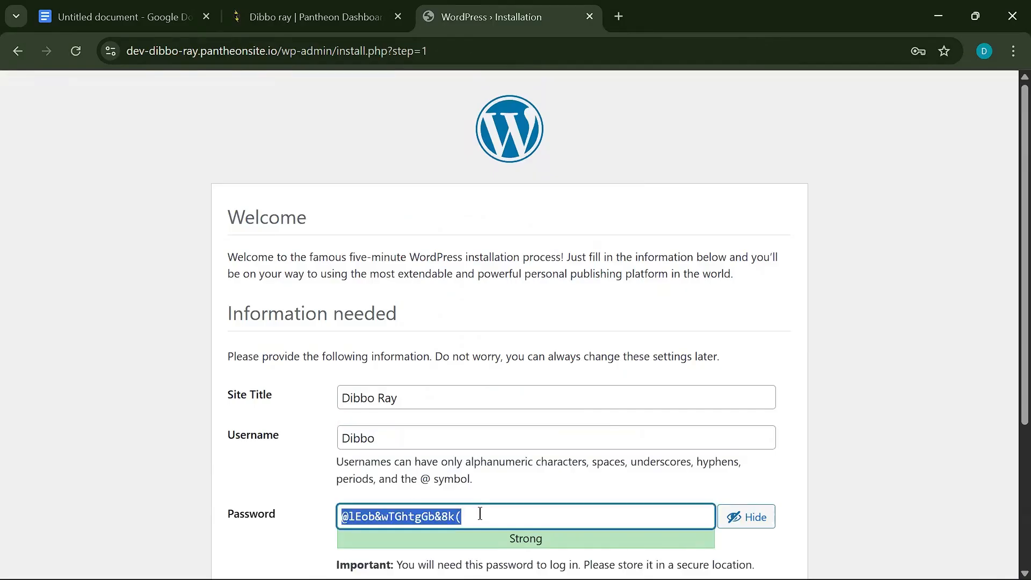
left_click(275, 467)
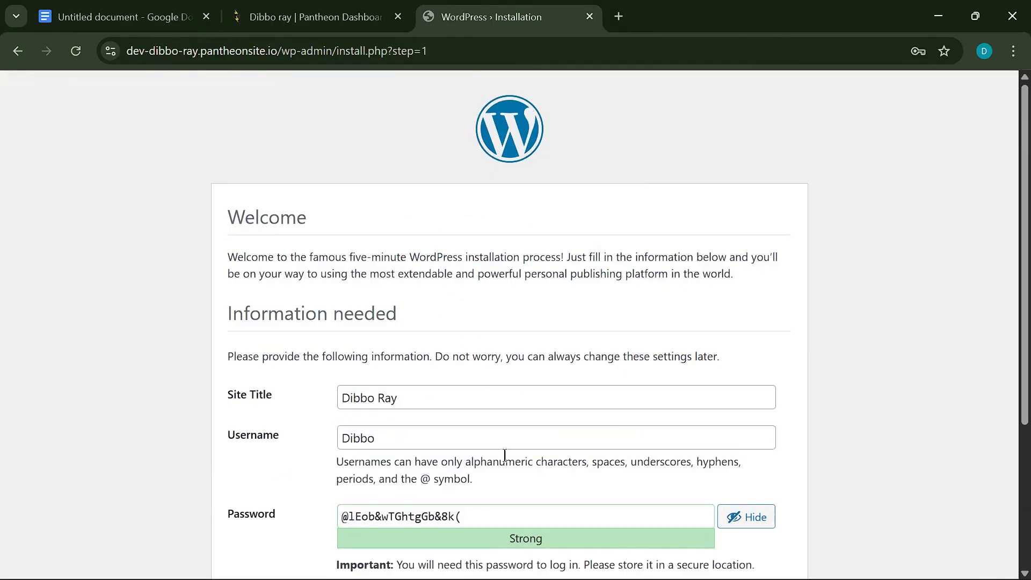
scroll(483, 462, "down", 2)
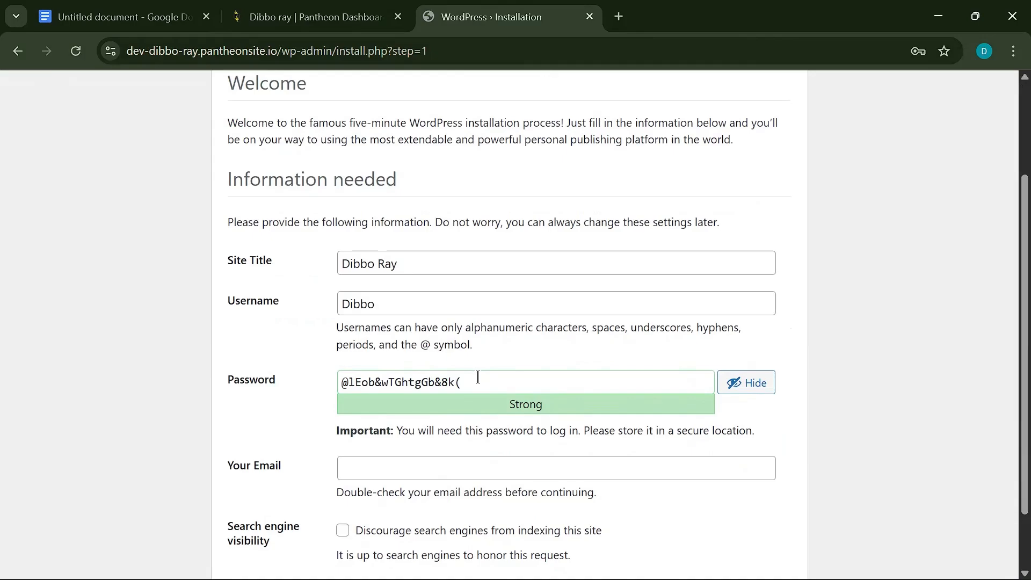
- Enter and correct the admin e-mail address, discourage search engine indexing, and install WordPress
left_click(365, 465)
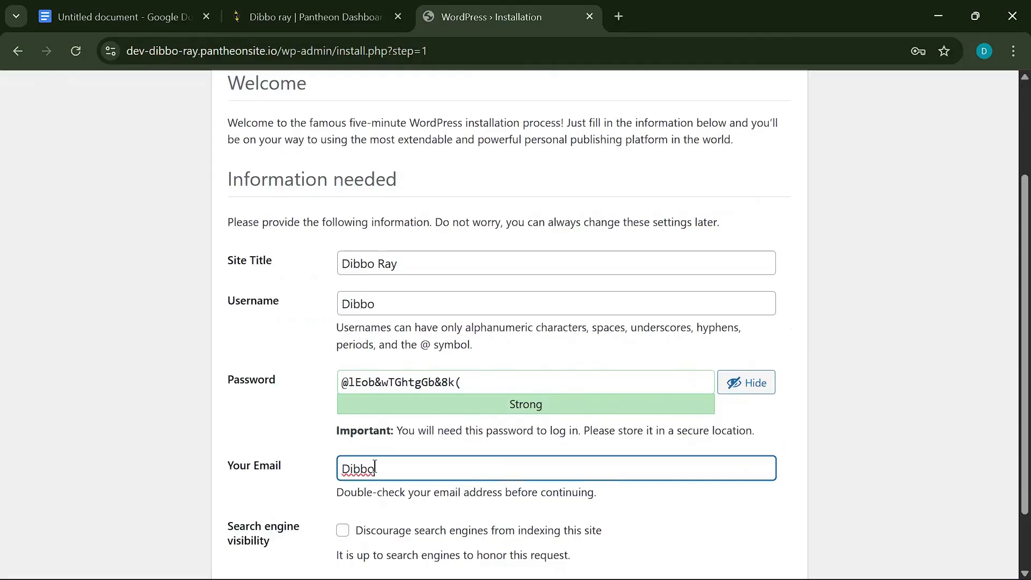
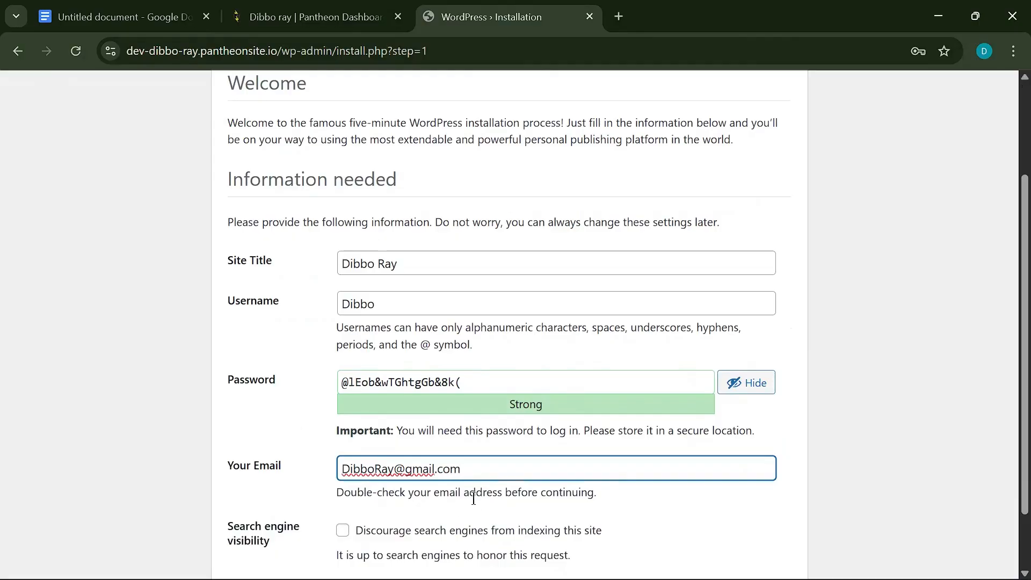
scroll(374, 469, "down", 2)
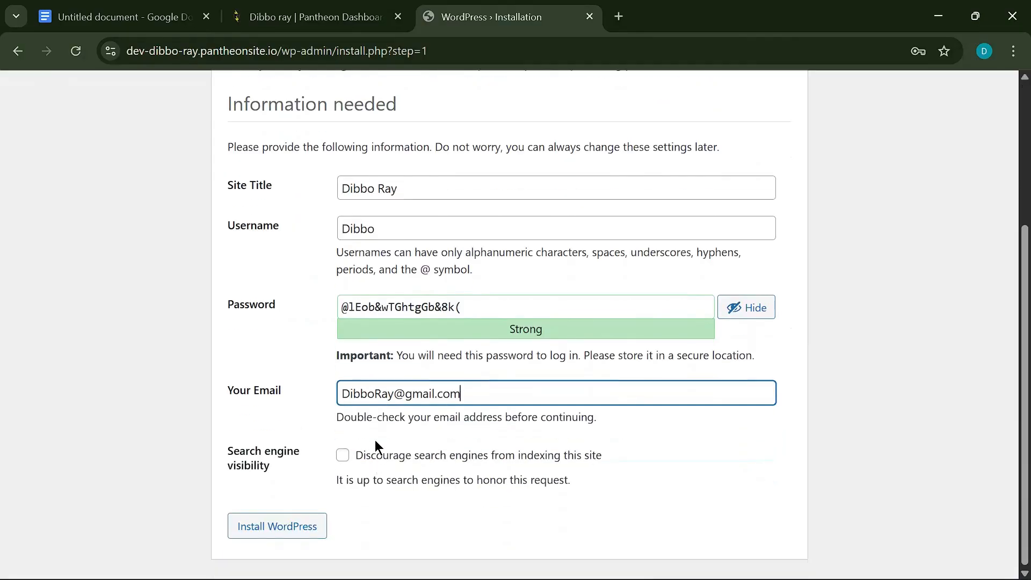
left_click(375, 398)
key("Delete")
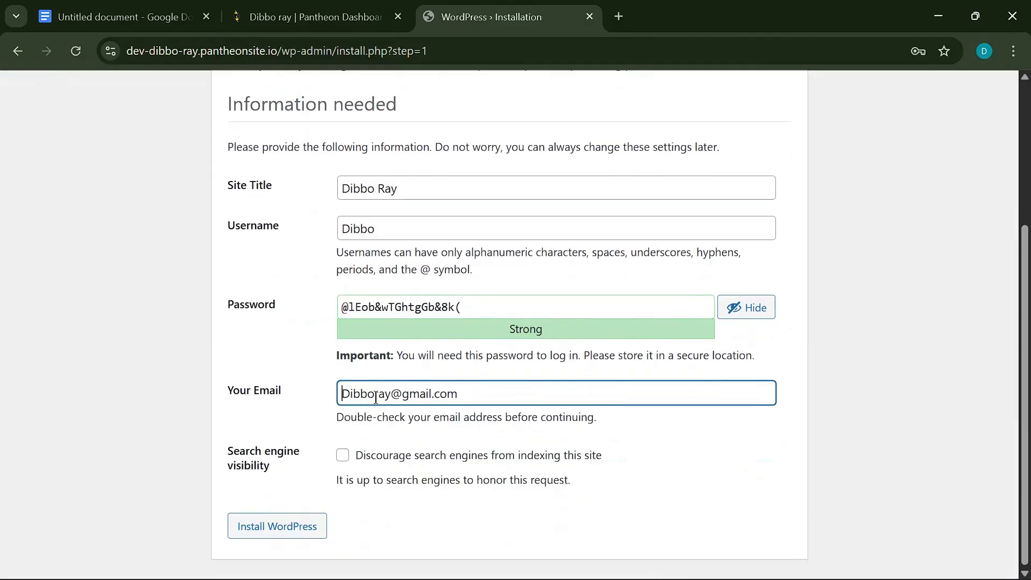
key("Delete")
type("d")
left_click(343, 456)
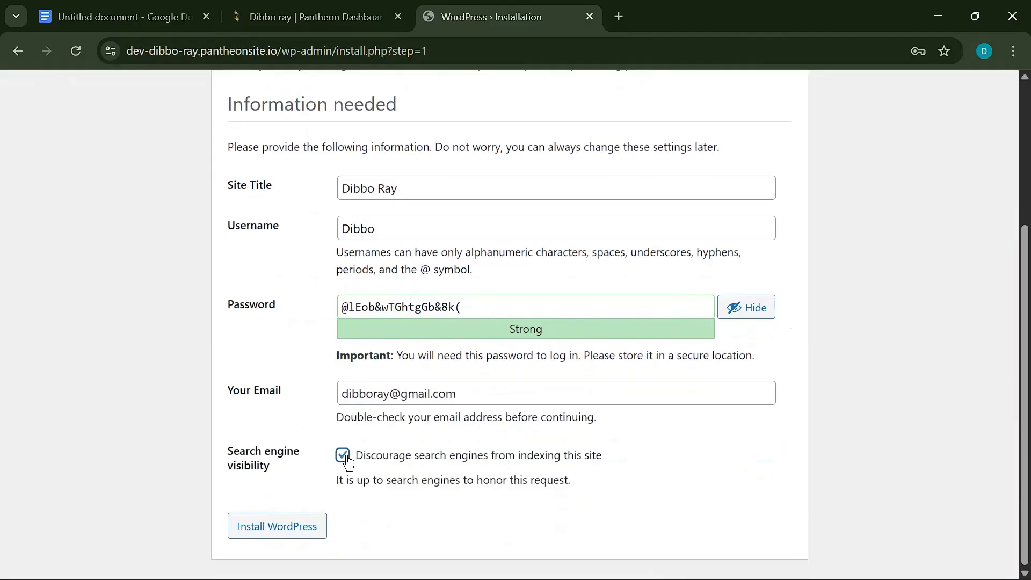
left_click(280, 521)
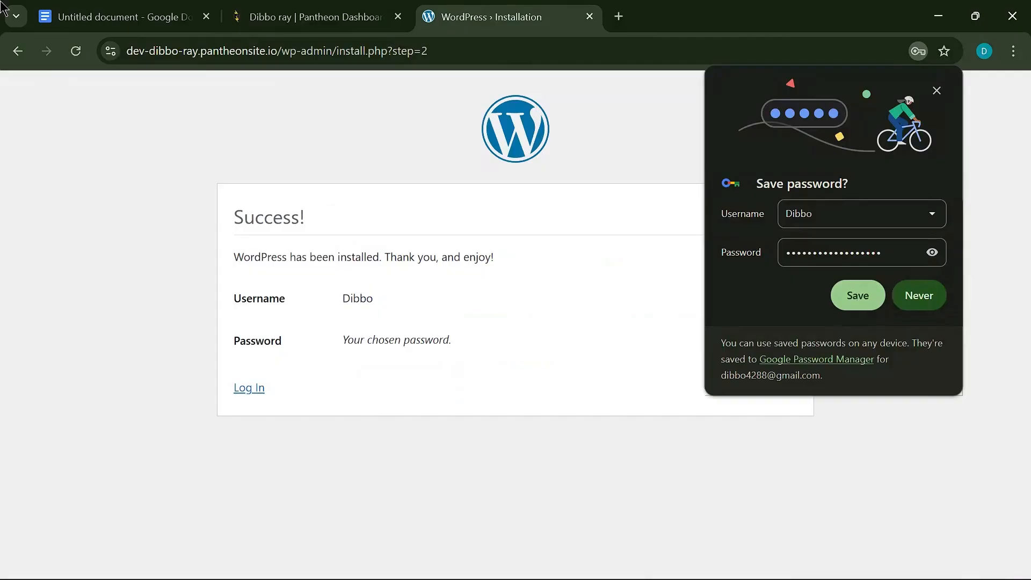
- Save the password in the browser and log in with Remember Me ticked
left_click(858, 295)
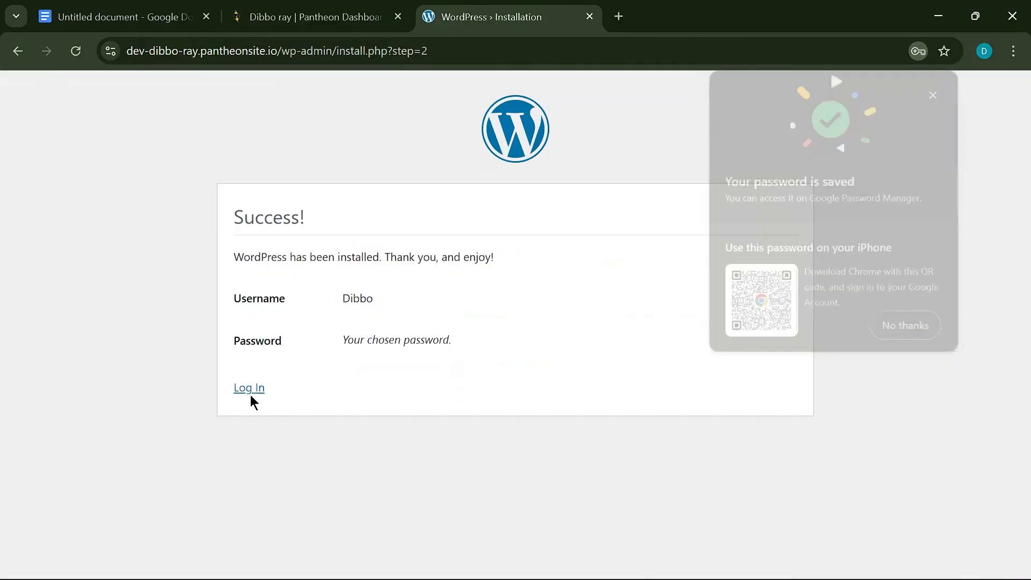
left_click(250, 390)
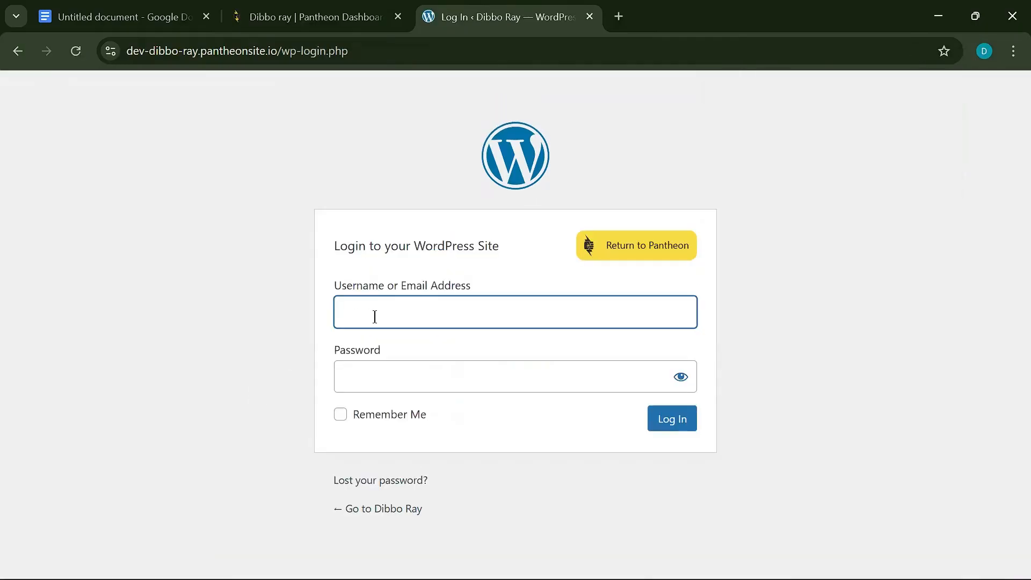
left_click(341, 414)
left_click(677, 420)
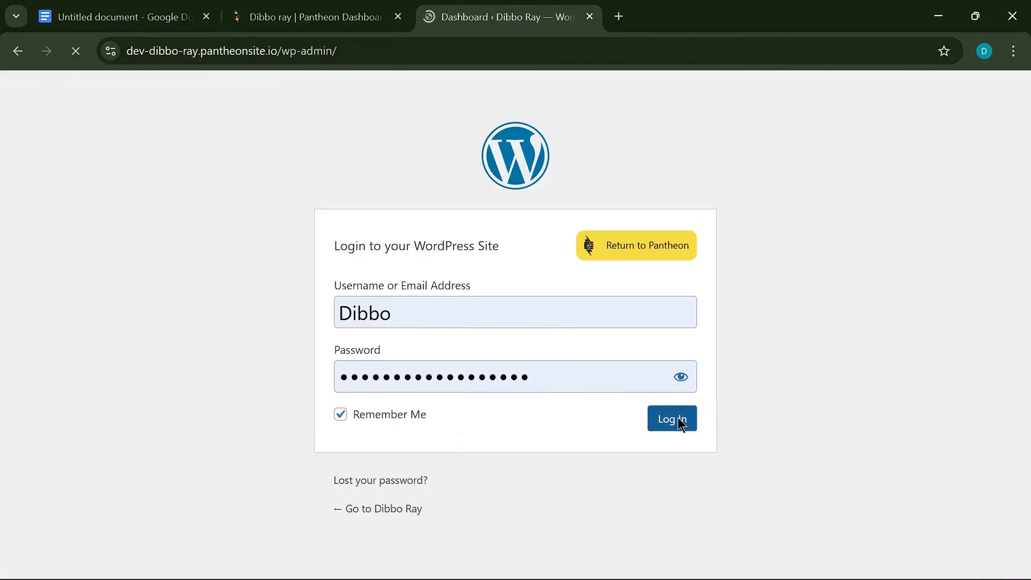
- Open the public site in a new browser tab from the site-name menu
scroll(487, 395, "down", 10)
scroll(417, 296, "up", 10)
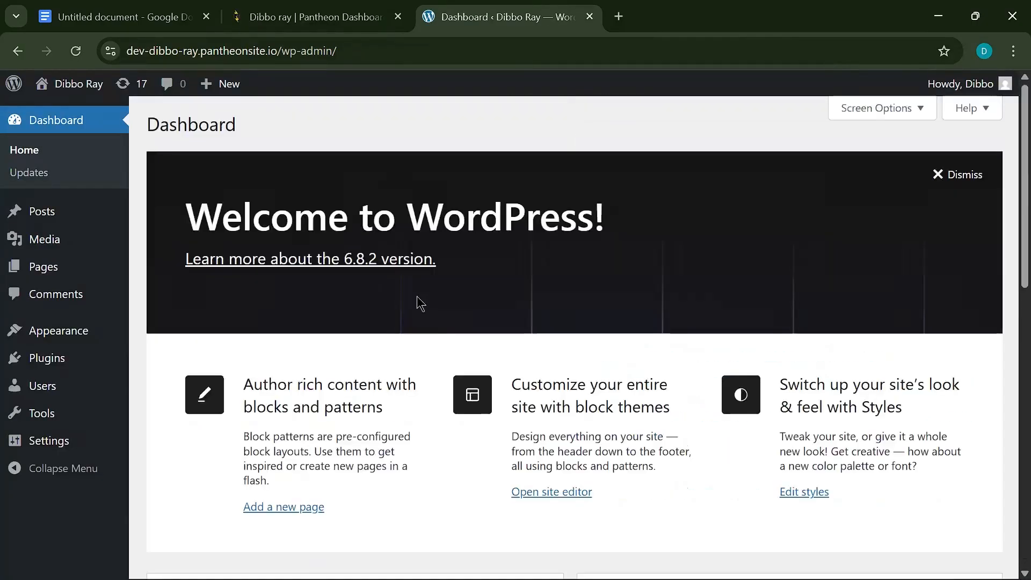
scroll(642, 367, "down", 5)
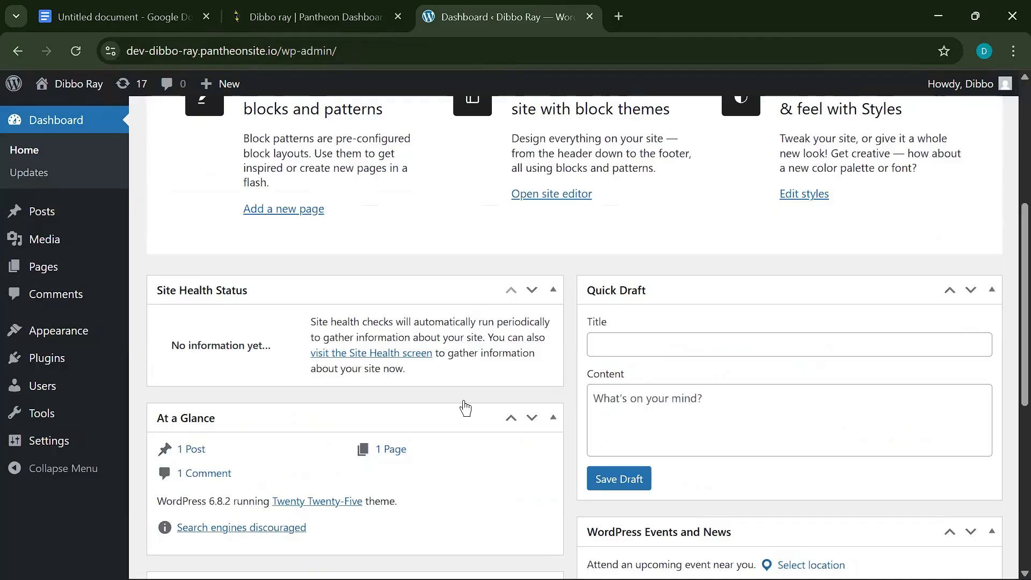
scroll(463, 405, "down", 5)
scroll(253, 257, "up", 10)
mouse_move(75, 88)
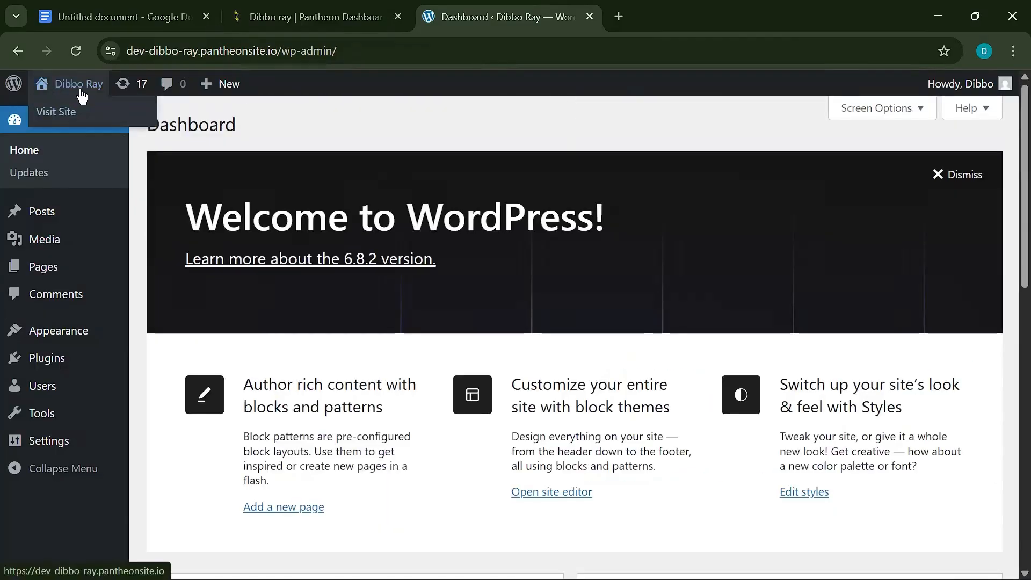
right_click(70, 114)
left_click(132, 136)
left_click(655, 8)
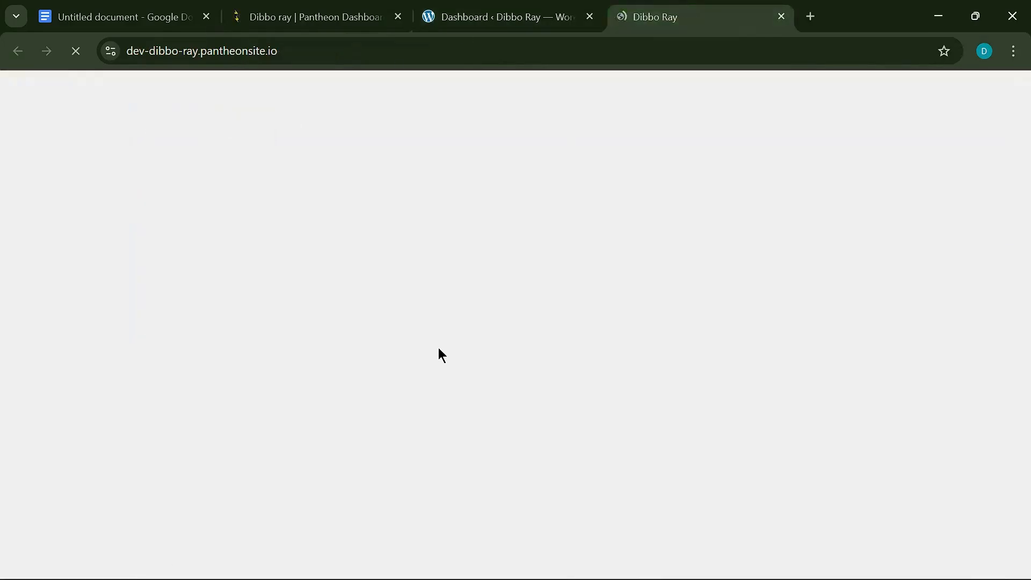
- Browse the public site, switching back and forth, and end on the admin Dashboard
scroll(447, 352, "down", 3)
scroll(473, 355, "up", 3)
scroll(450, 272, "down", 5)
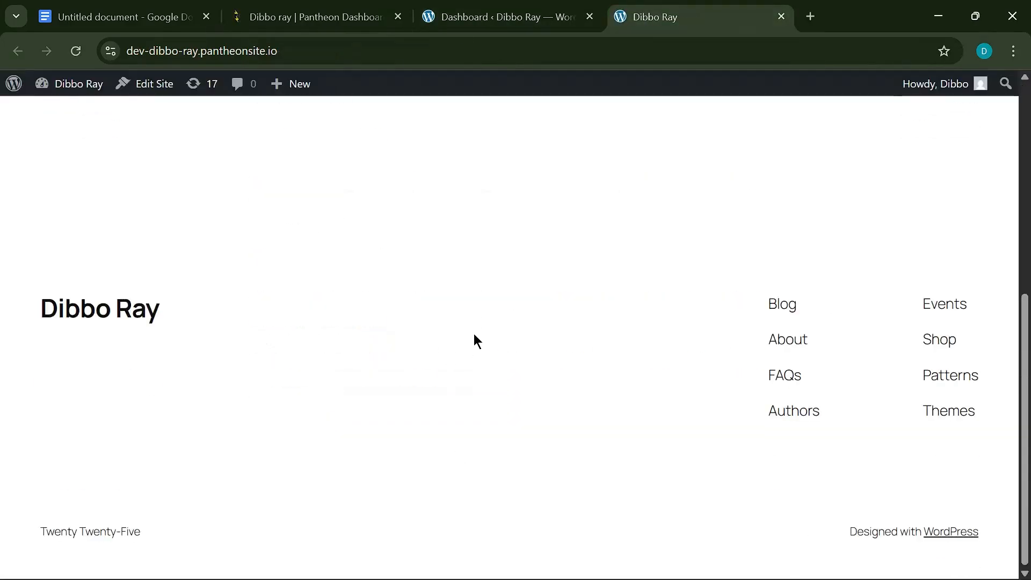
scroll(525, 375, "up", 5)
scroll(702, 314, "down", 5)
scroll(537, 263, "up", 5)
left_click(500, 17)
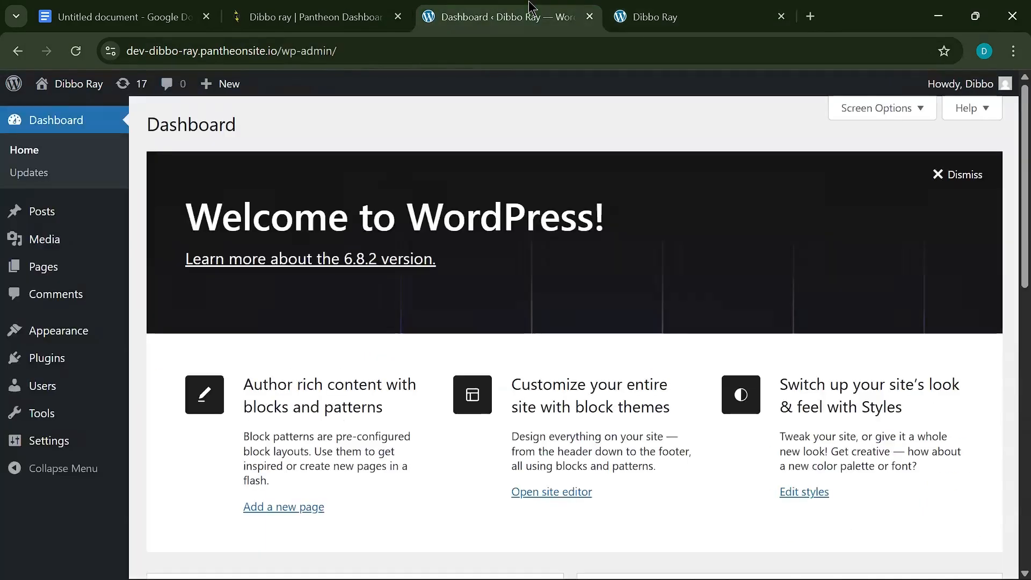
left_click(656, 12)
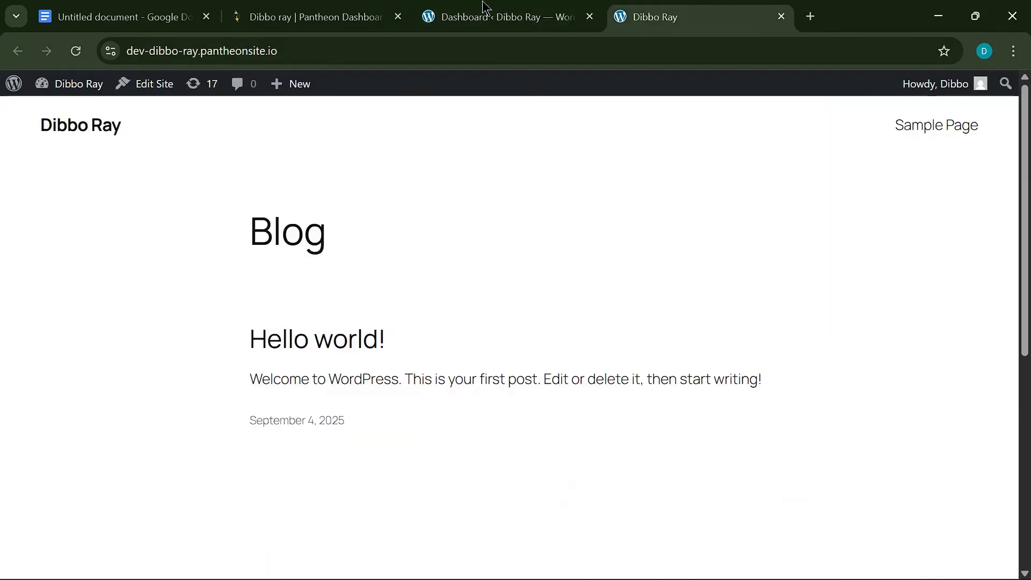
left_click(519, 8)
left_click(703, 17)
left_click(514, 15)
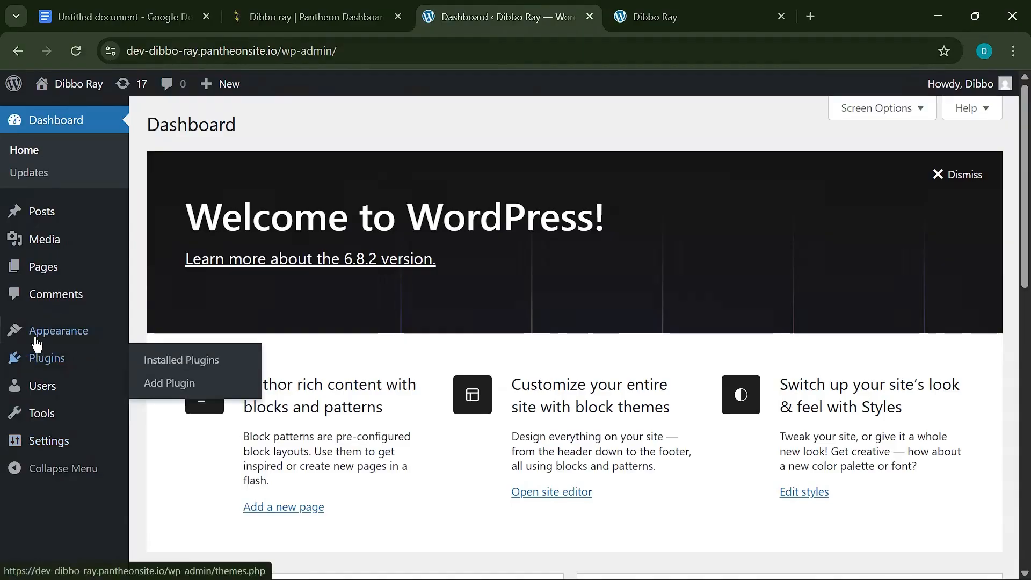
- Go to Plugins > Add New and search for 'Starter' plugins
mouse_move(47, 358)
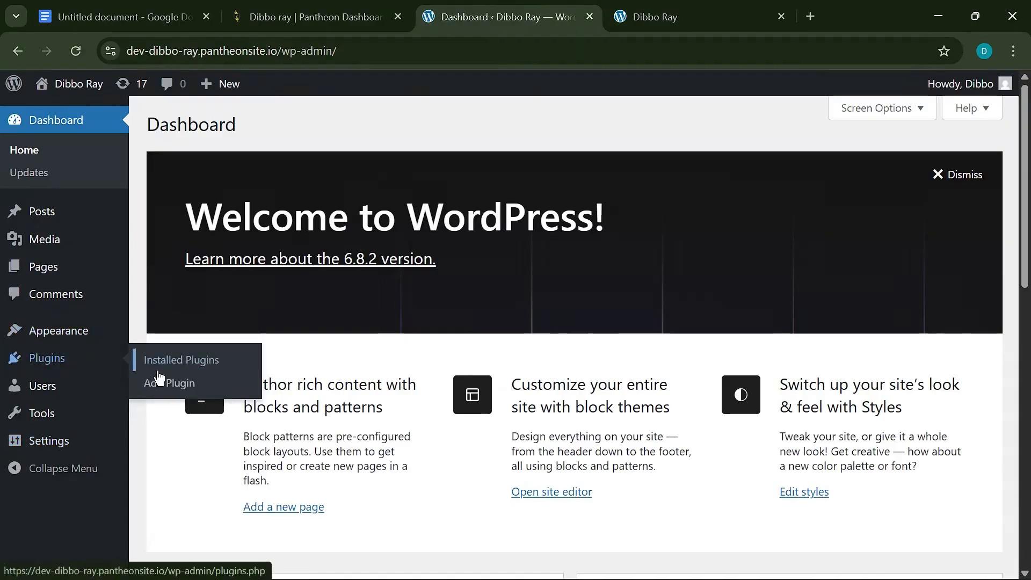
left_click(170, 385)
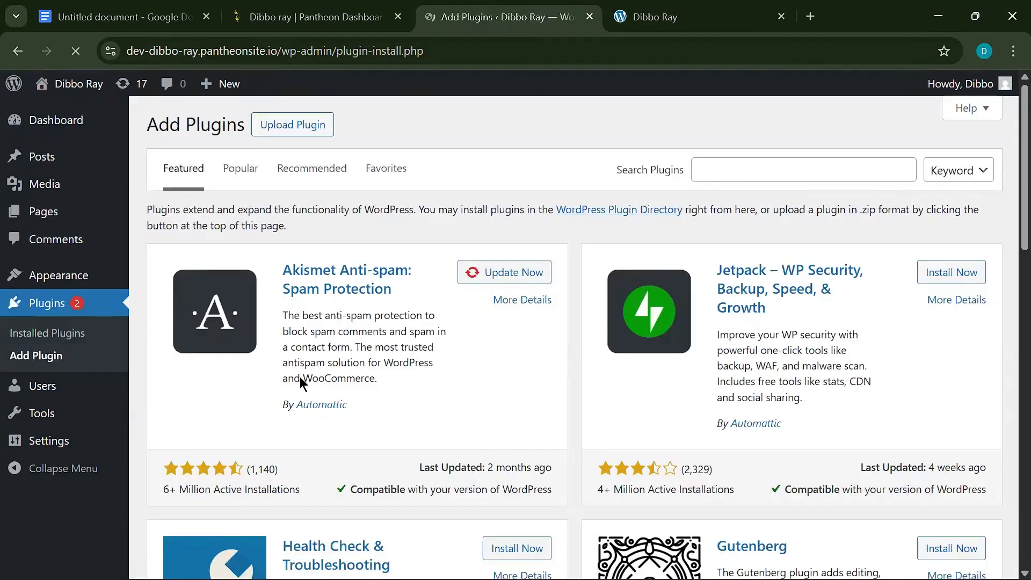
left_click(744, 178)
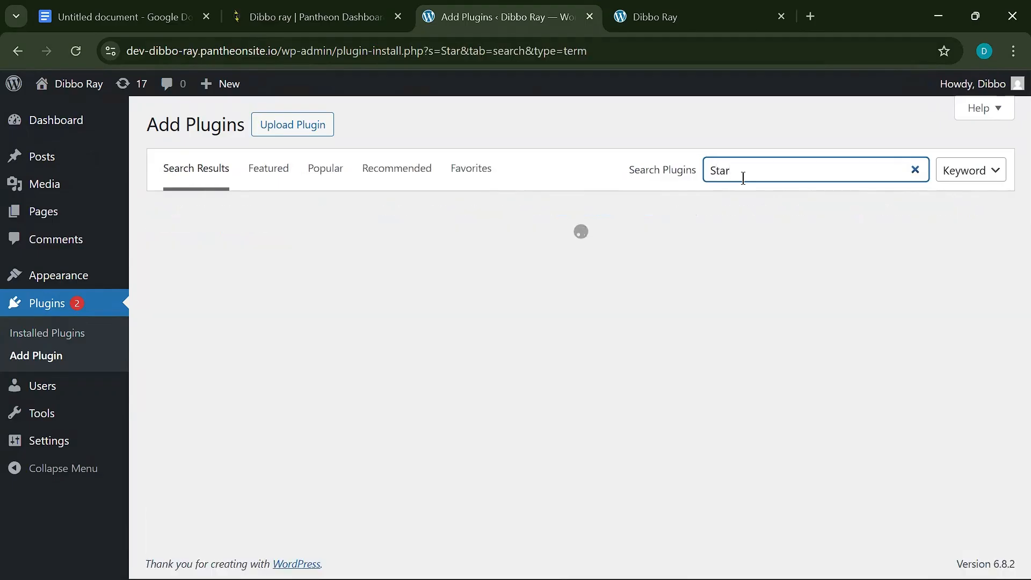
scroll(540, 385, "down", 10)
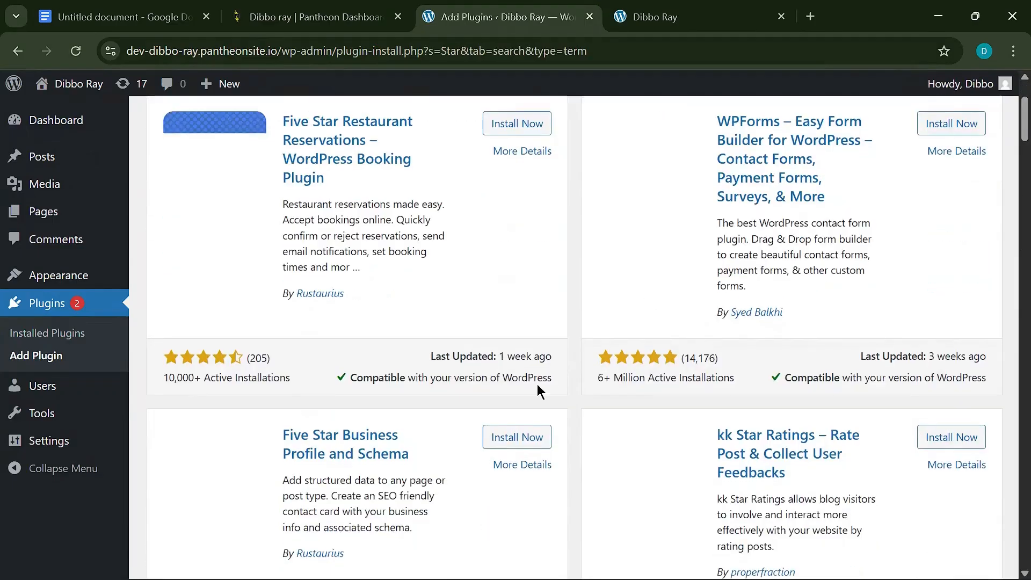
scroll(540, 385, "up", 9)
scroll(540, 385, "up", 2)
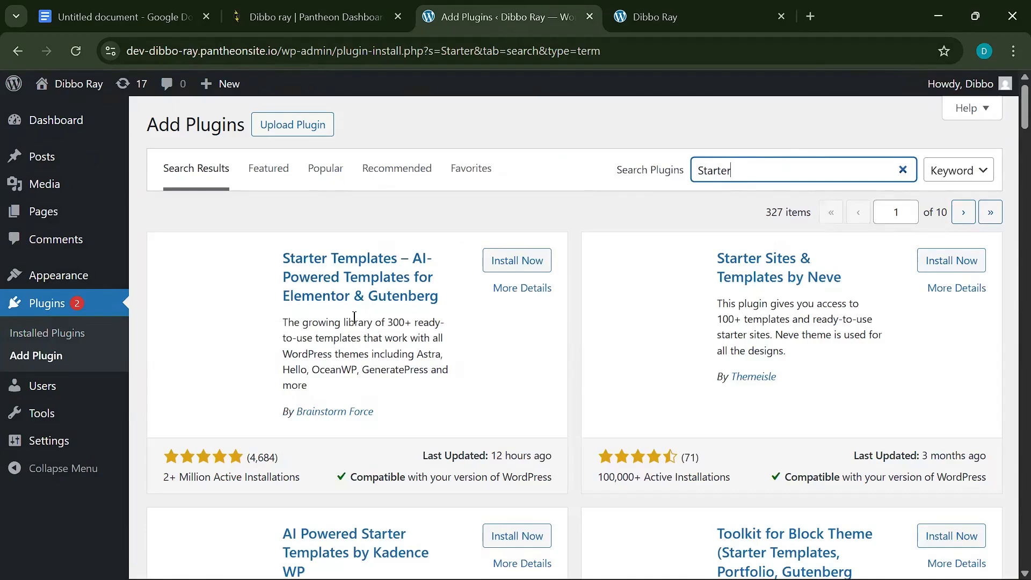
scroll(461, 344, "down", 5)
scroll(474, 331, "up", 5)
scroll(475, 331, "down", 12)
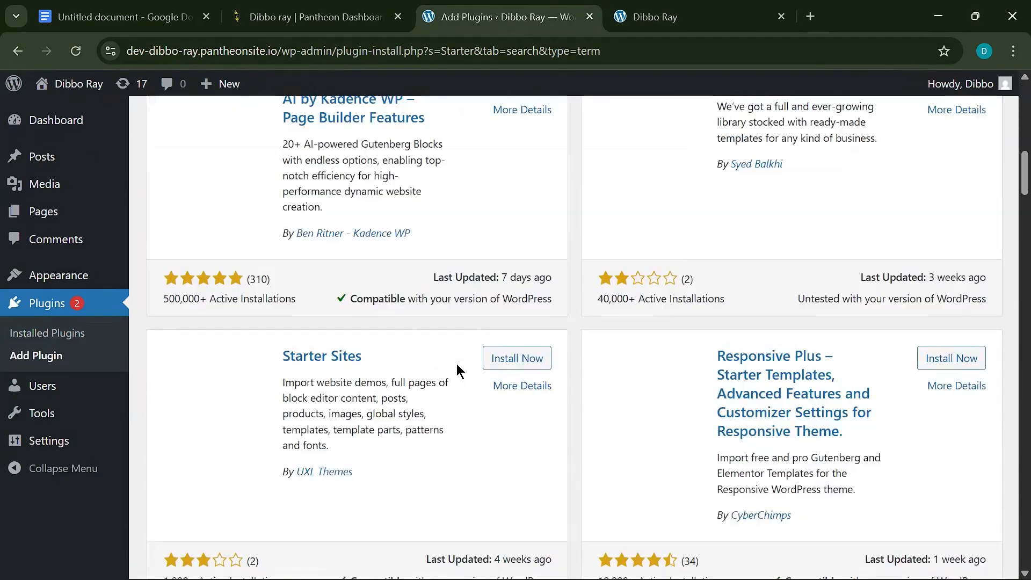
scroll(457, 363, "down", 15)
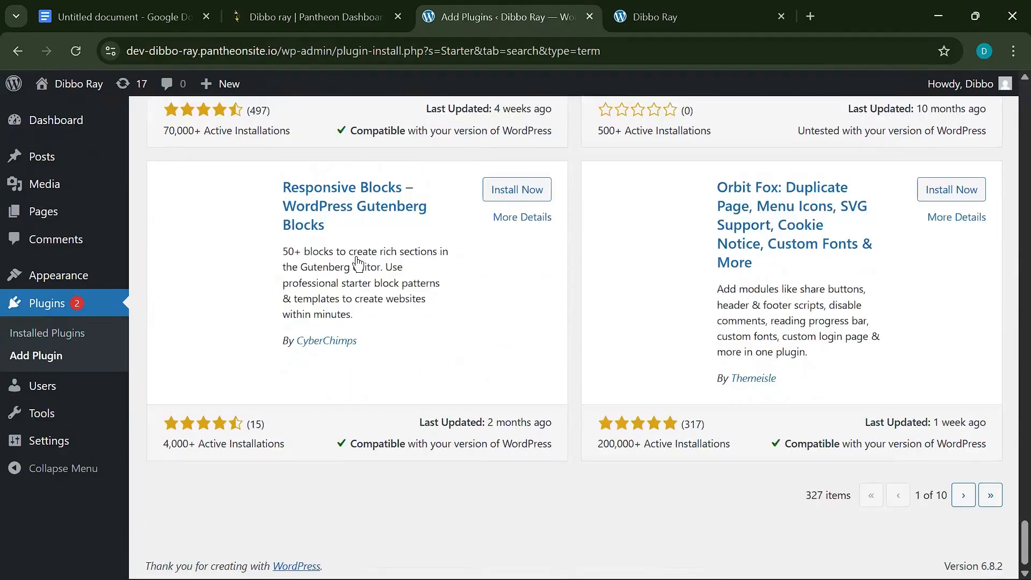
scroll(357, 263, "up", 15)
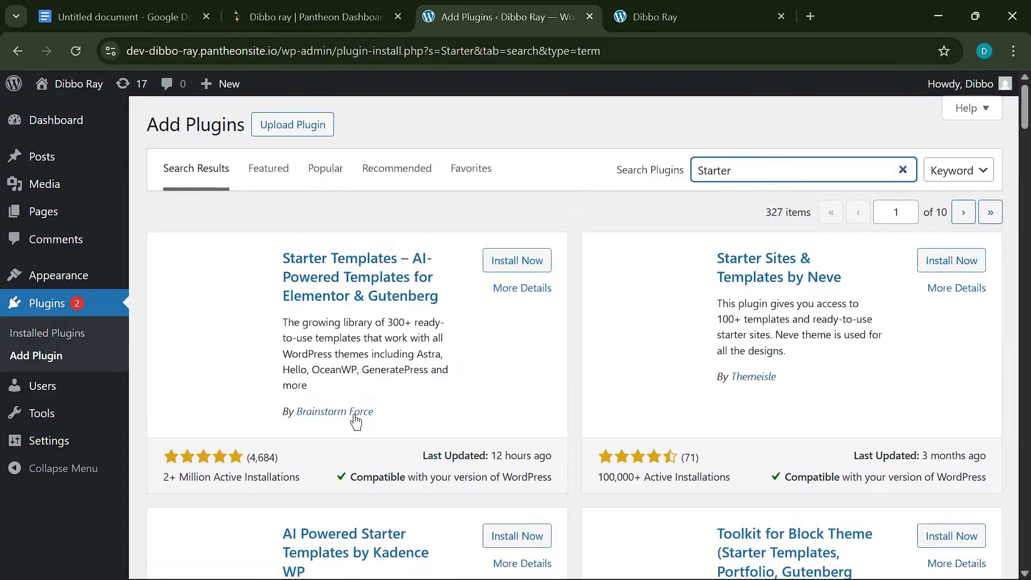
scroll(355, 422, "down", 15)
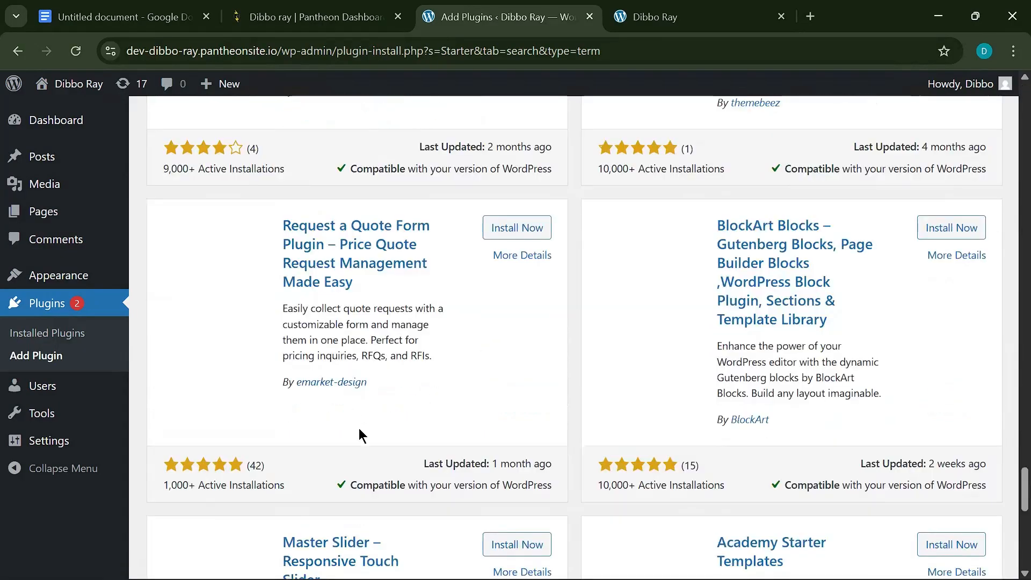
scroll(358, 427, "down", 10)
scroll(278, 169, "up", 15)
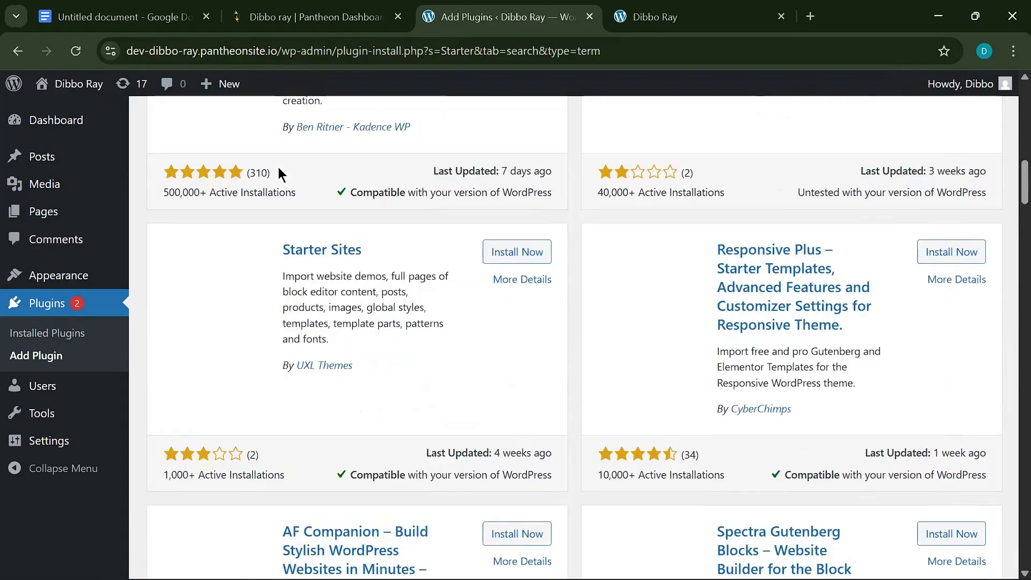
scroll(279, 167, "up", 10)
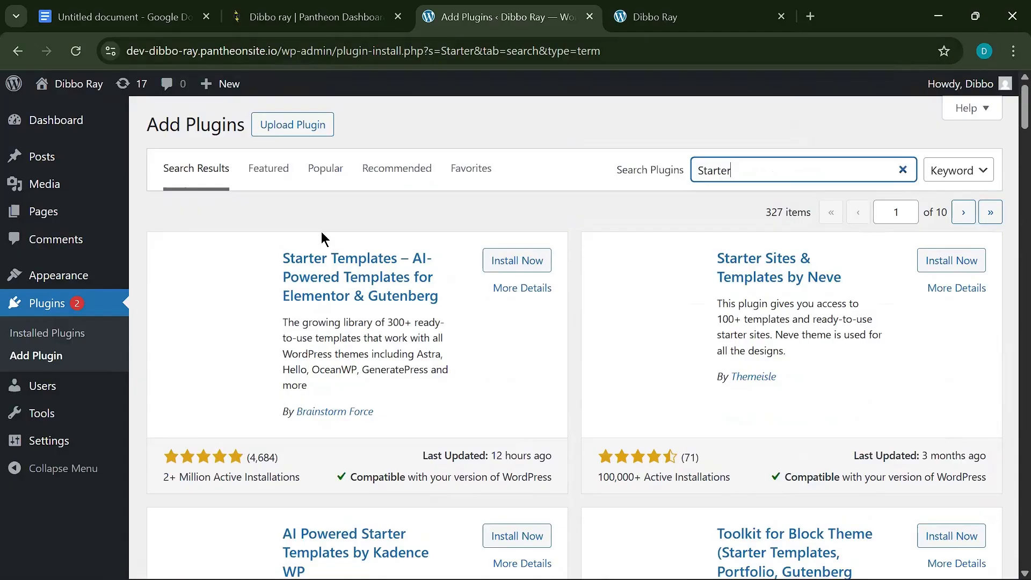
- Reload the search results, then install and activate Starter Templates
left_click(89, 59)
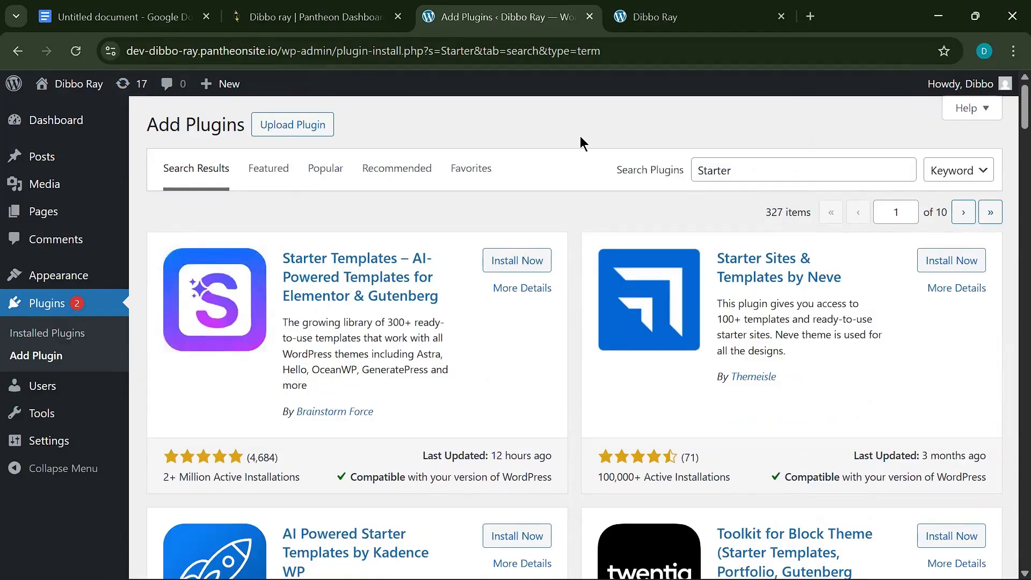
left_click(762, 169)
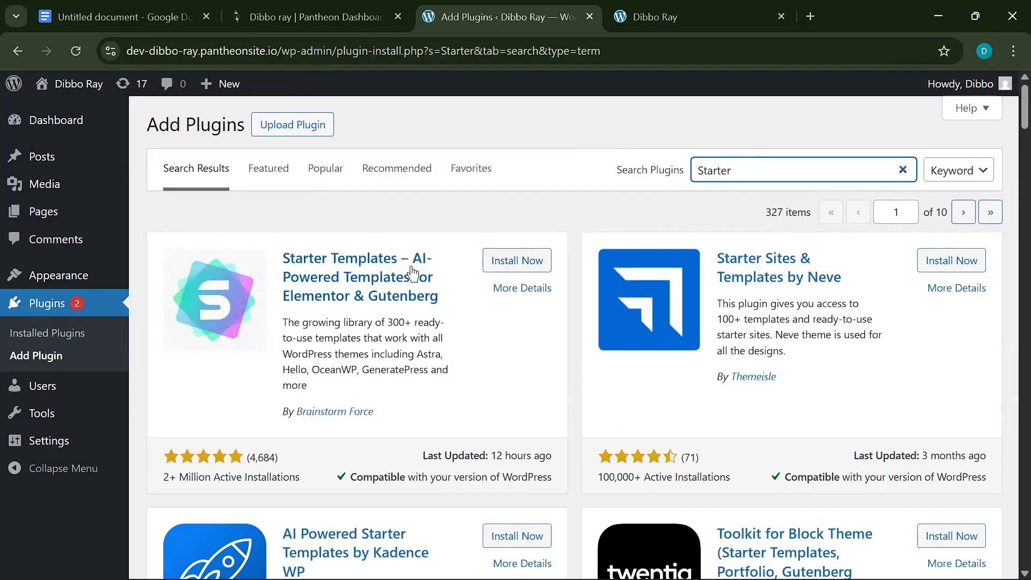
left_click(539, 268)
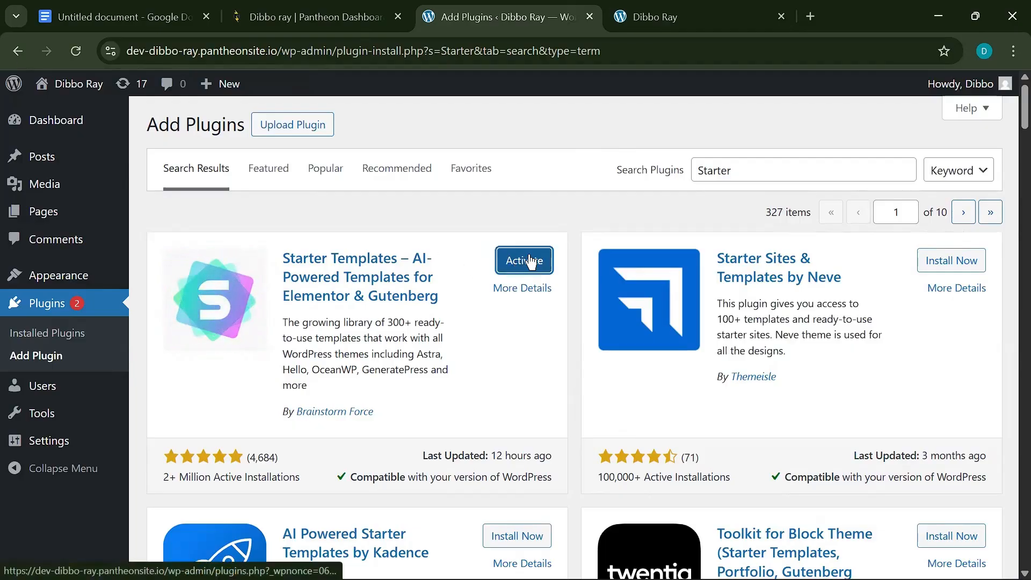
left_click(530, 263)
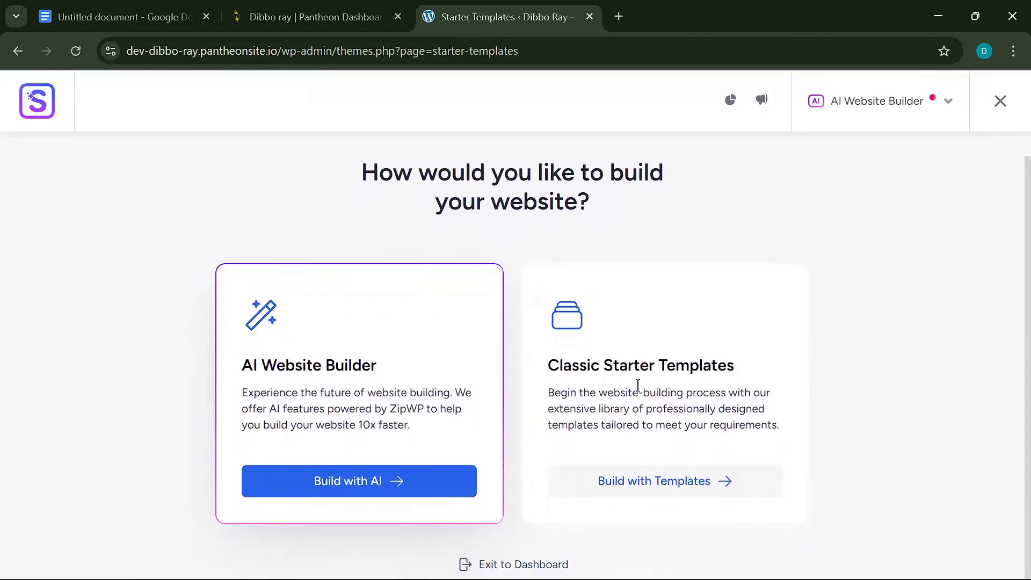
- Choose Build with Templates using Elementor and decline the AI builder popup
left_click(703, 486)
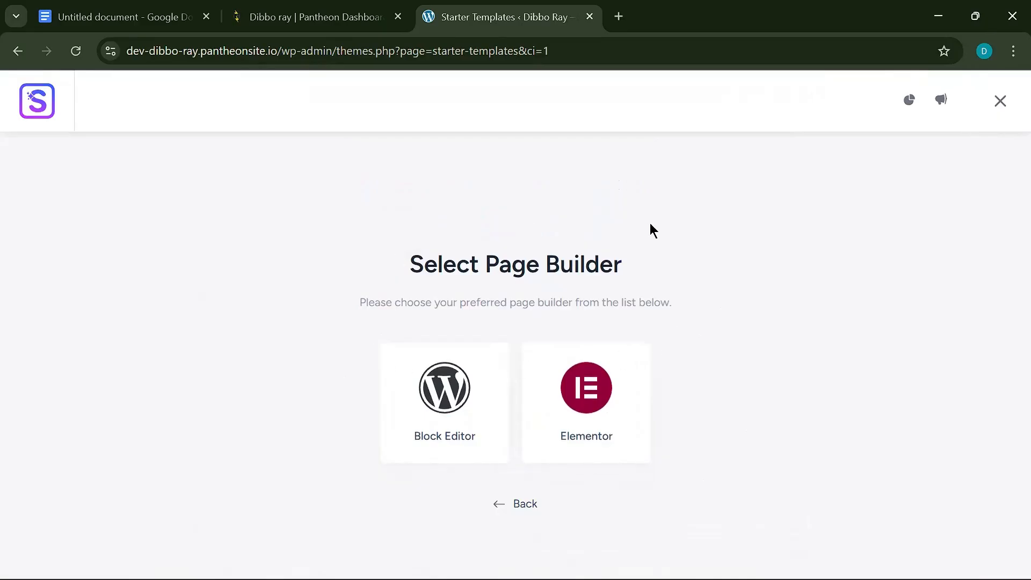
left_click(590, 398)
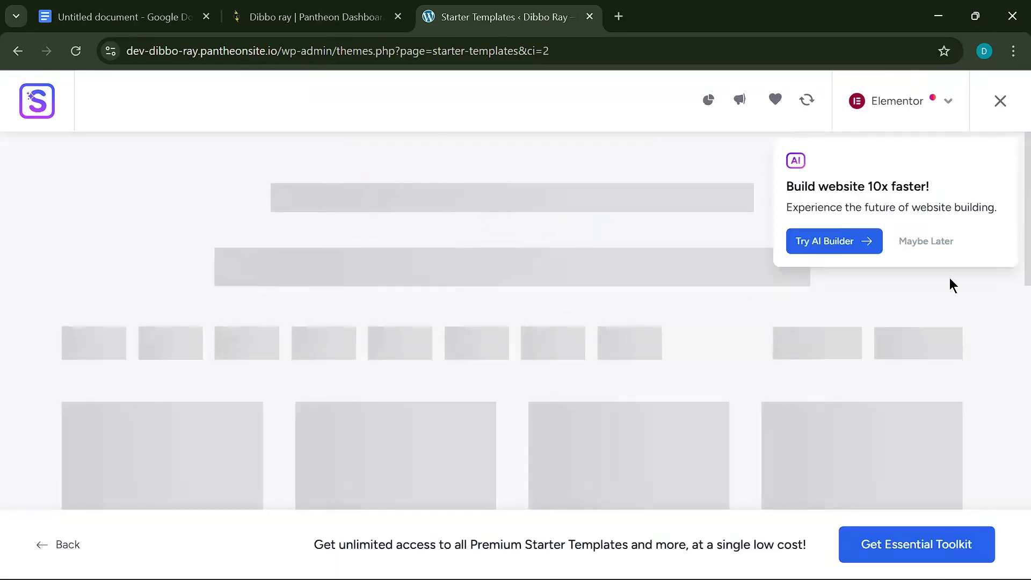
left_click(936, 242)
- Scroll the template grid and select the Organic Store template
mouse_move(627, 326)
scroll(544, 365, "down", 6)
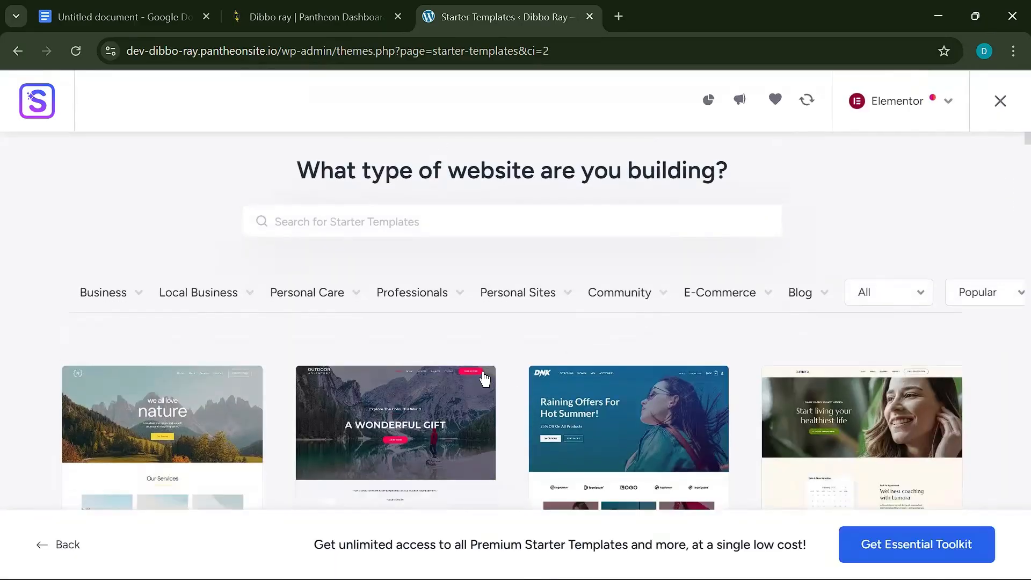
scroll(500, 384, "down", 10)
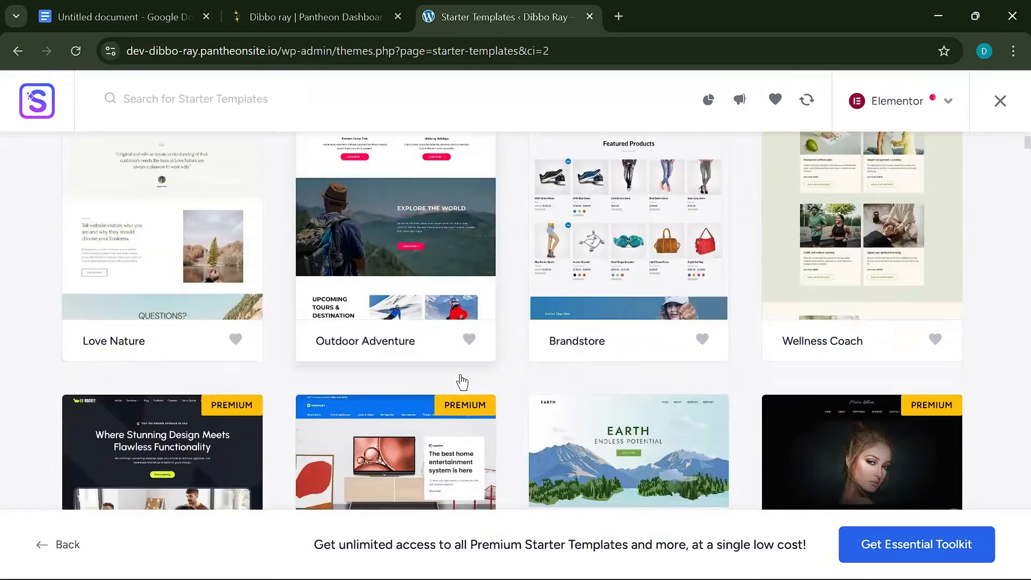
scroll(438, 403, "down", 6)
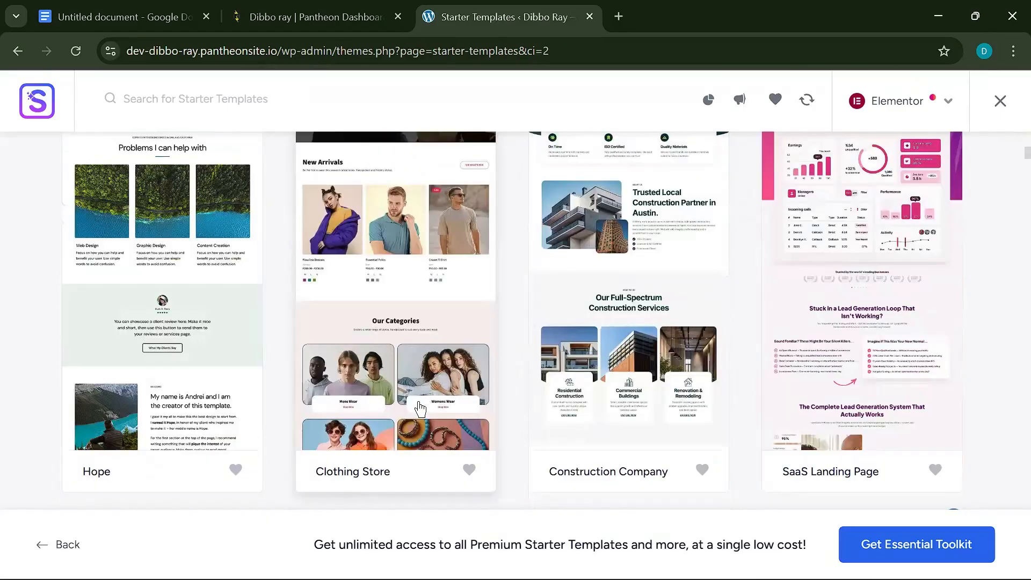
scroll(428, 405, "down", 6)
scroll(436, 424, "down", 5)
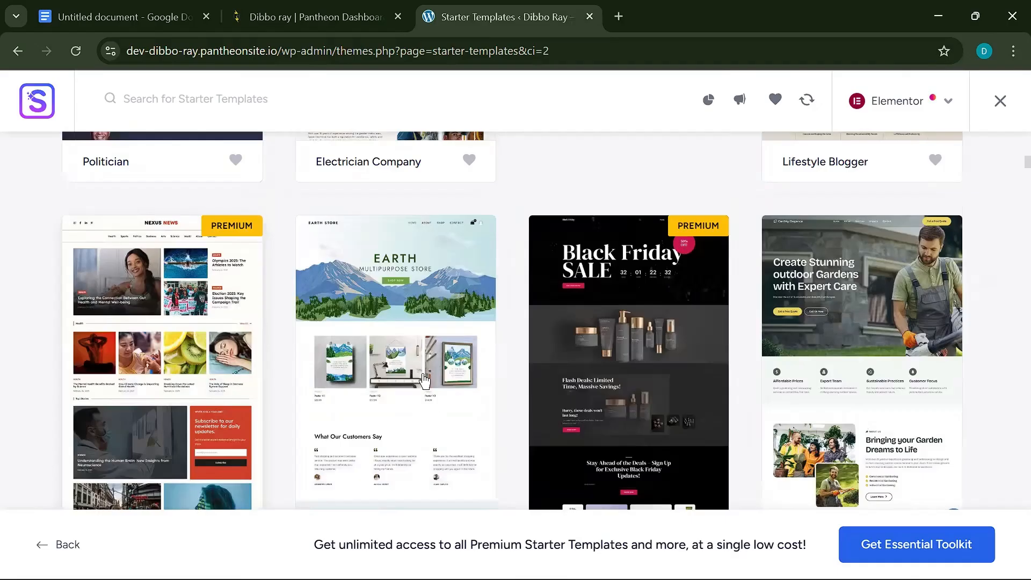
scroll(424, 408, "down", 5)
scroll(416, 392, "down", 5)
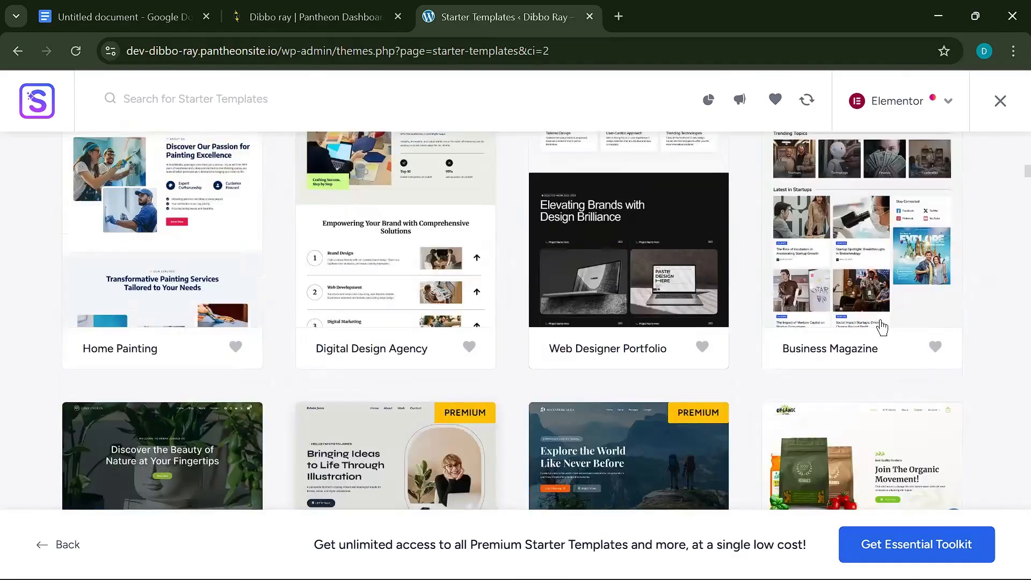
scroll(881, 304, "down", 5)
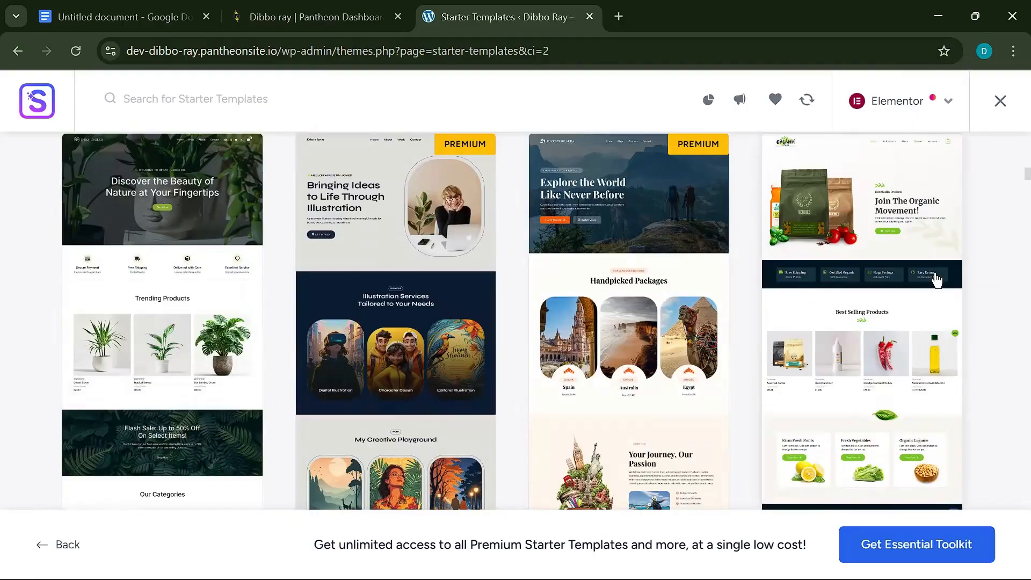
left_click(899, 281)
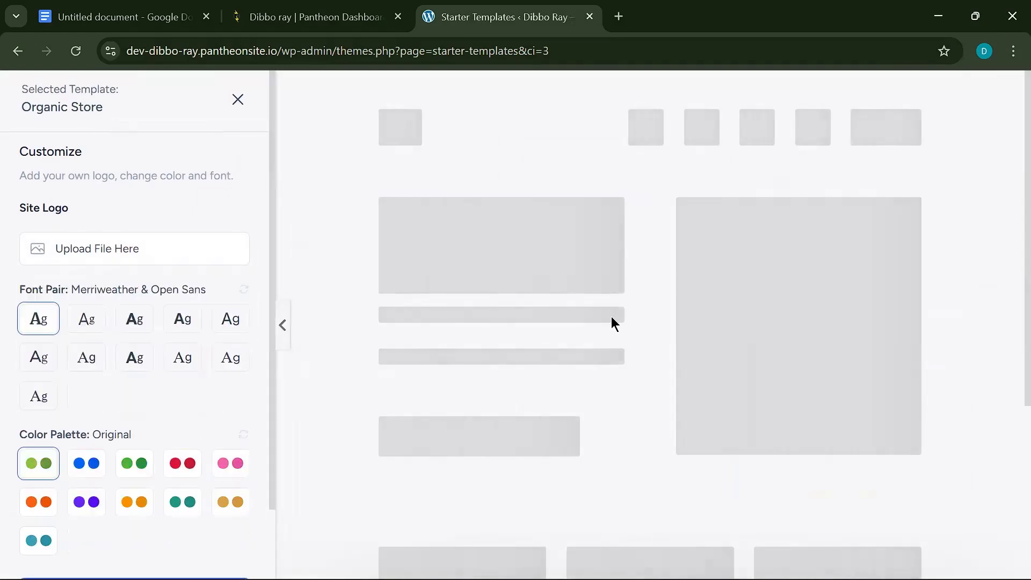
- Start a Site Logo upload and open the file picker via Select Files
left_click(89, 253)
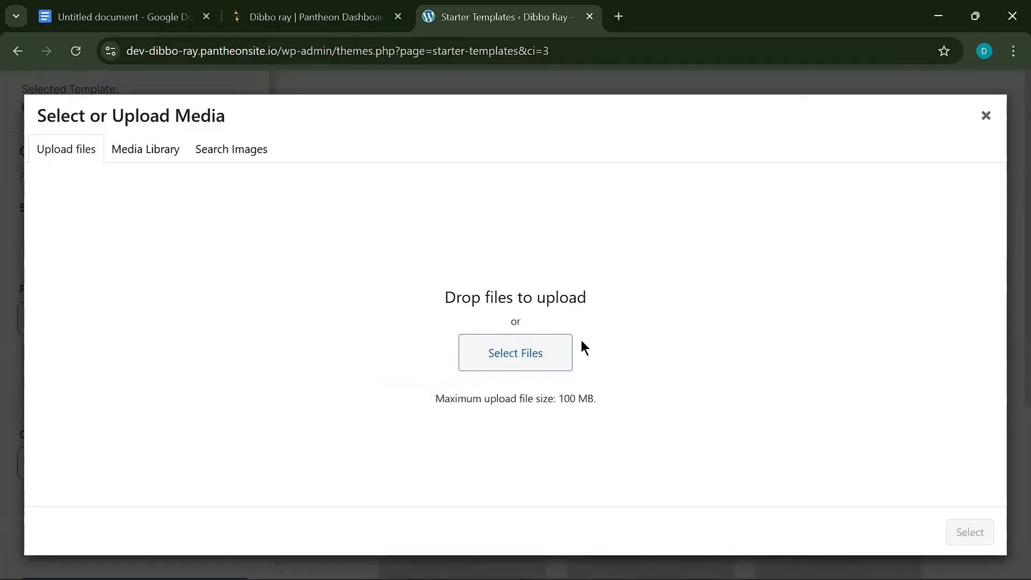
left_click(522, 357)
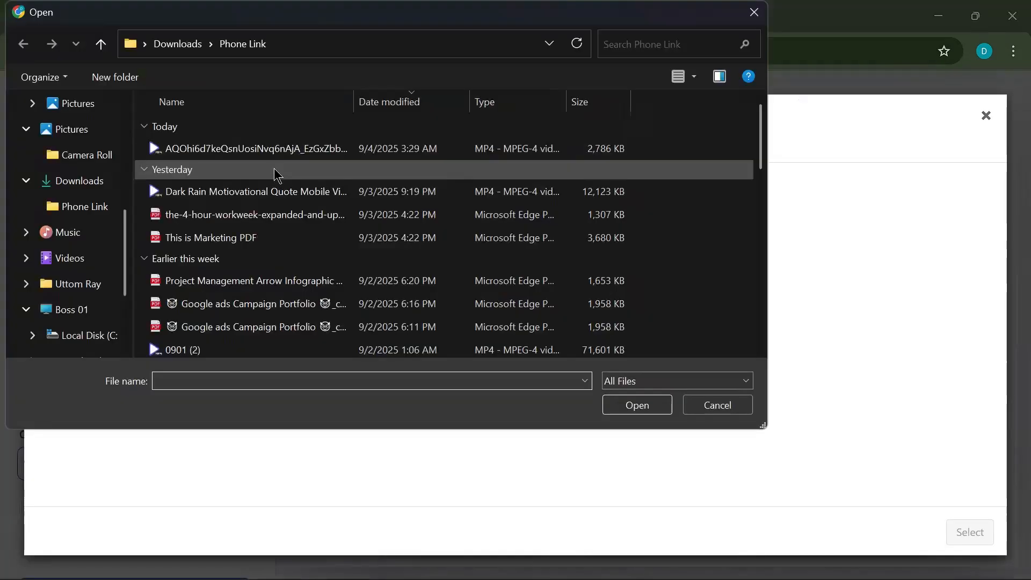
scroll(277, 270, "down", 6)
scroll(267, 211, "up", 6)
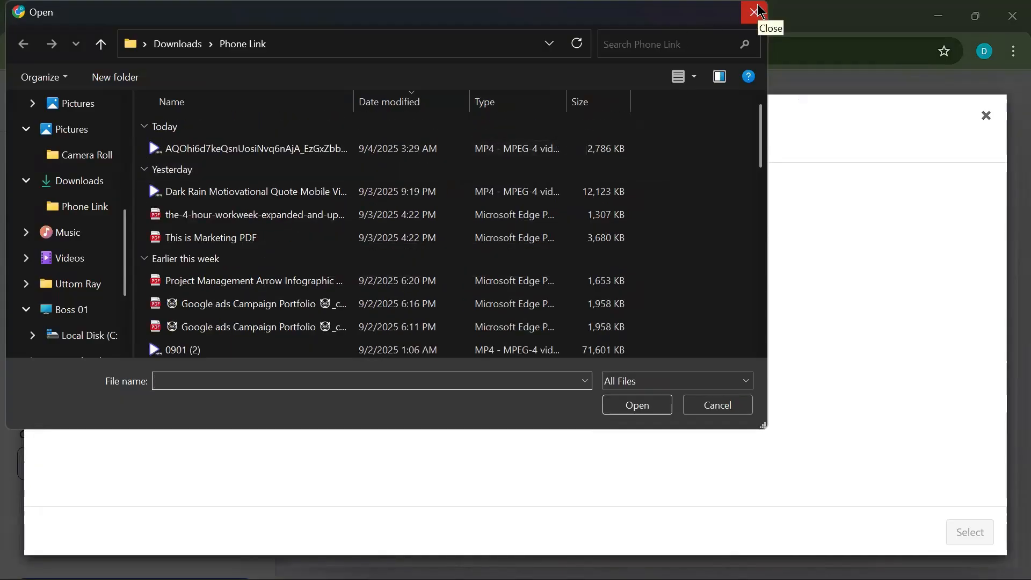
- Dismiss the logo upload window, compare font pairs and settle on Merriweather & Open Sans
left_click(761, 11)
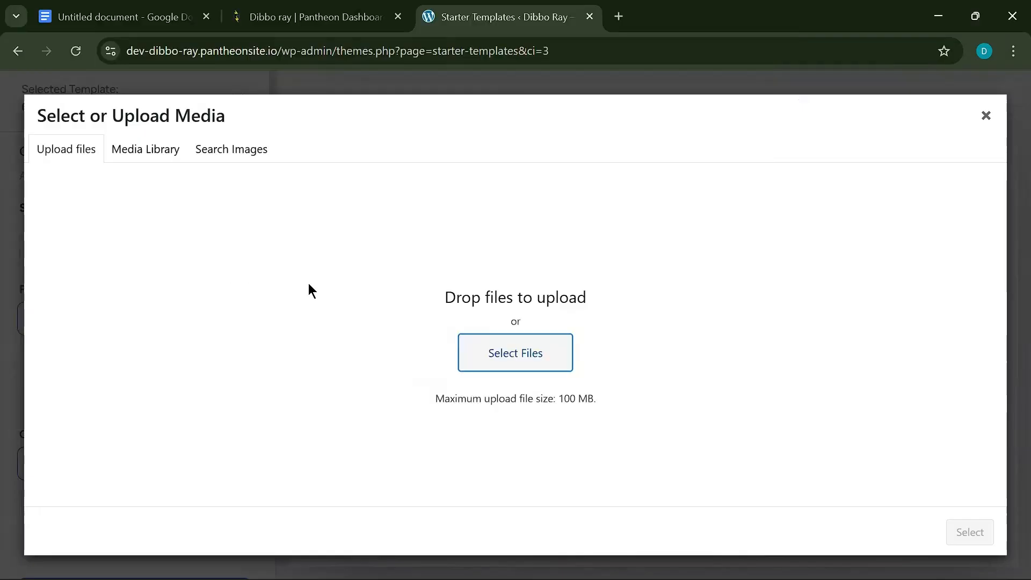
left_click(985, 116)
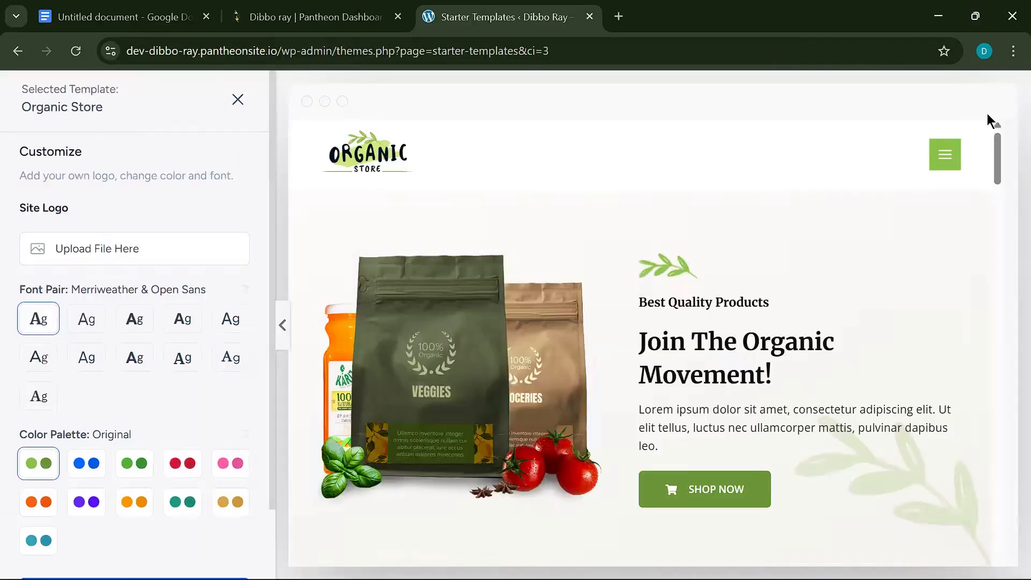
left_click(134, 320)
left_click(190, 324)
left_click_drag(238, 322, 226, 324)
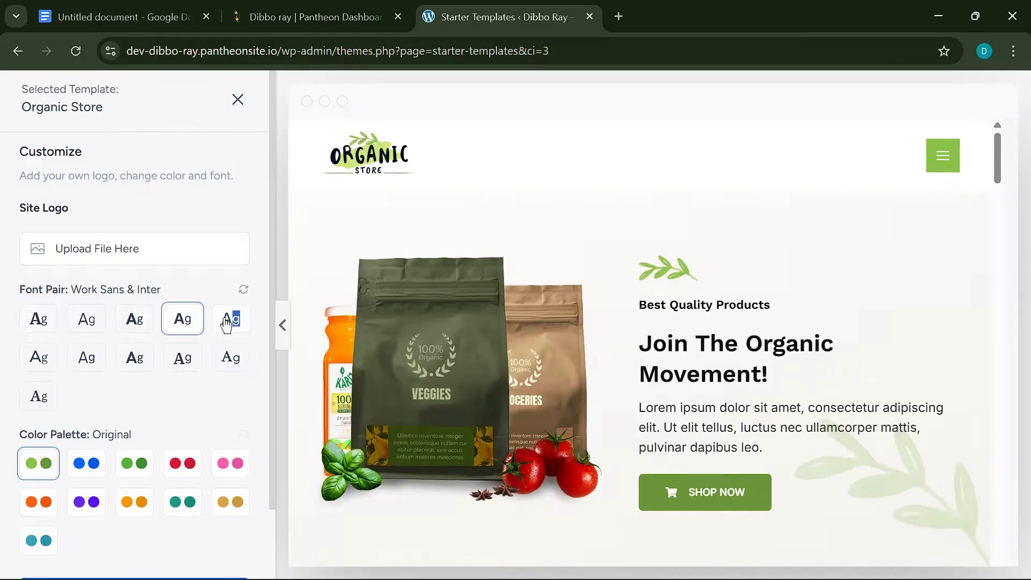
left_click(133, 320)
left_click(86, 321)
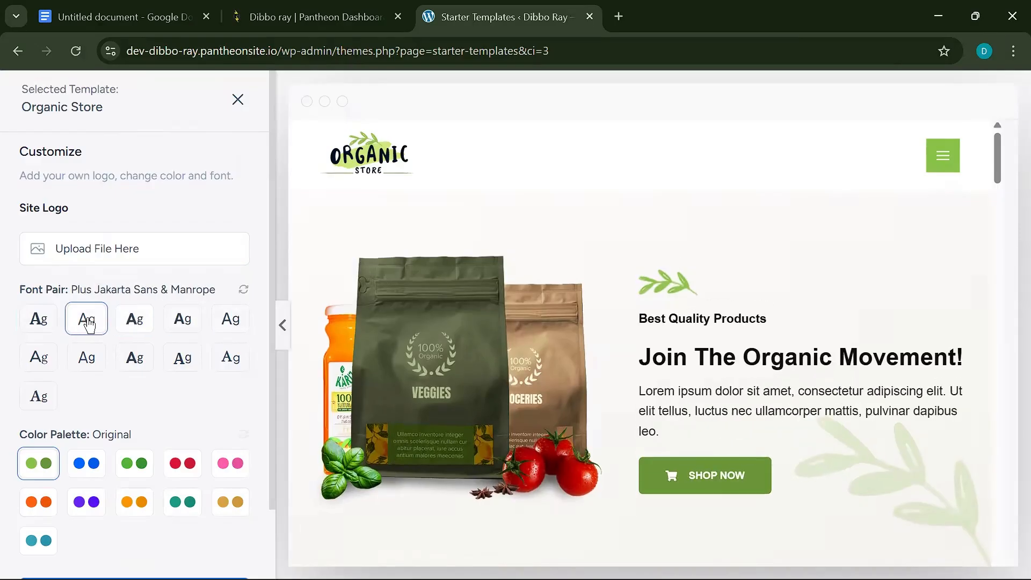
left_click(51, 328)
left_click(99, 326)
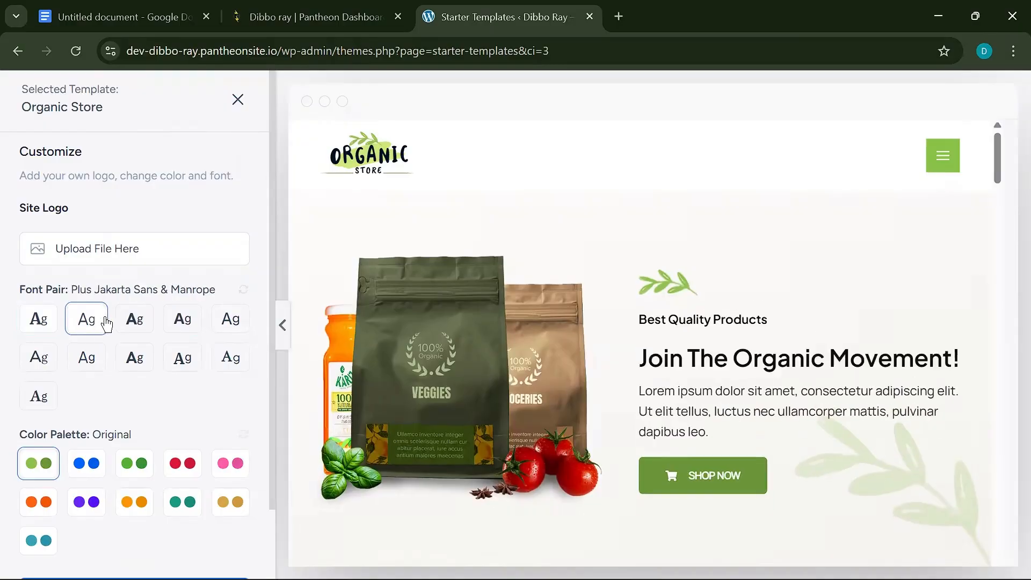
left_click(132, 322)
left_click(87, 322)
left_click(22, 323)
- Try the Style 1 and Style 2 palettes, reselect the original palette, and continue
scroll(130, 335, "down", 2)
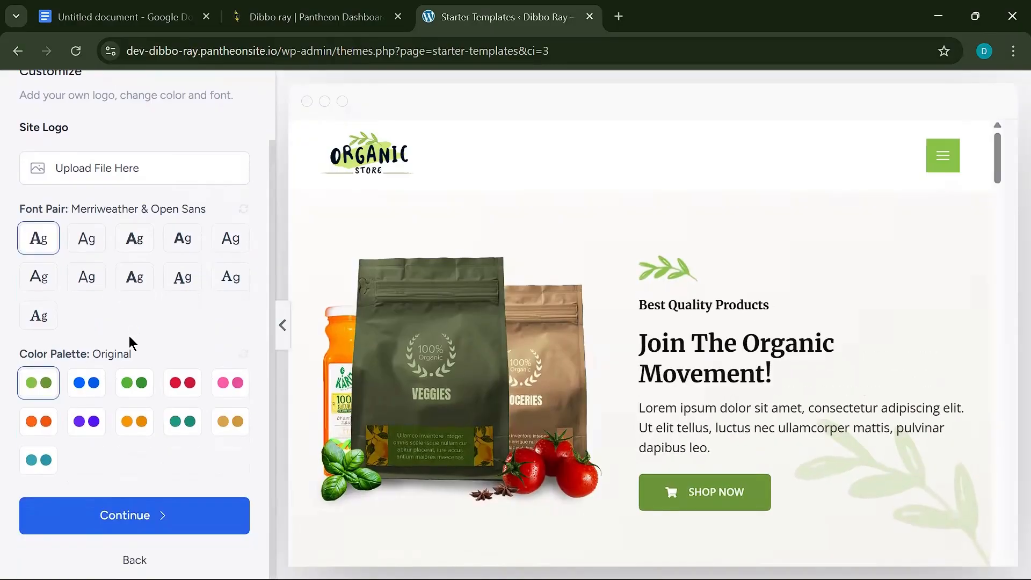
left_click(90, 384)
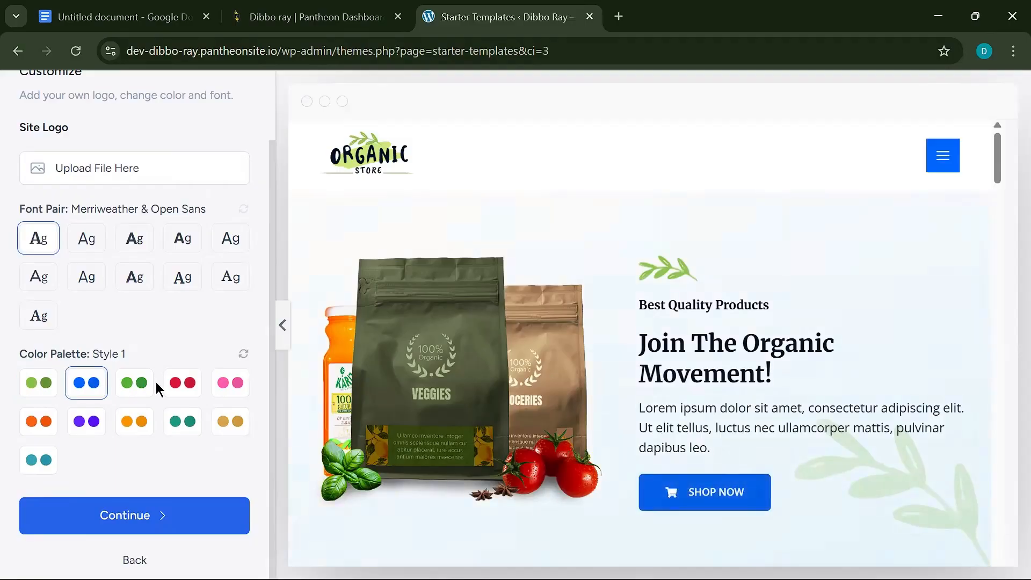
left_click(141, 384)
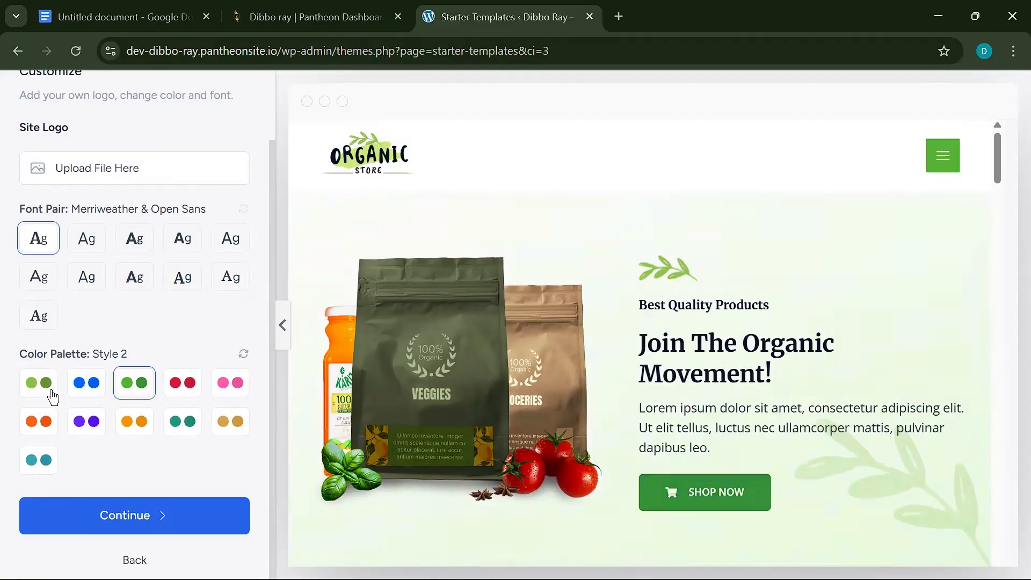
left_click(52, 398)
left_click(168, 510)
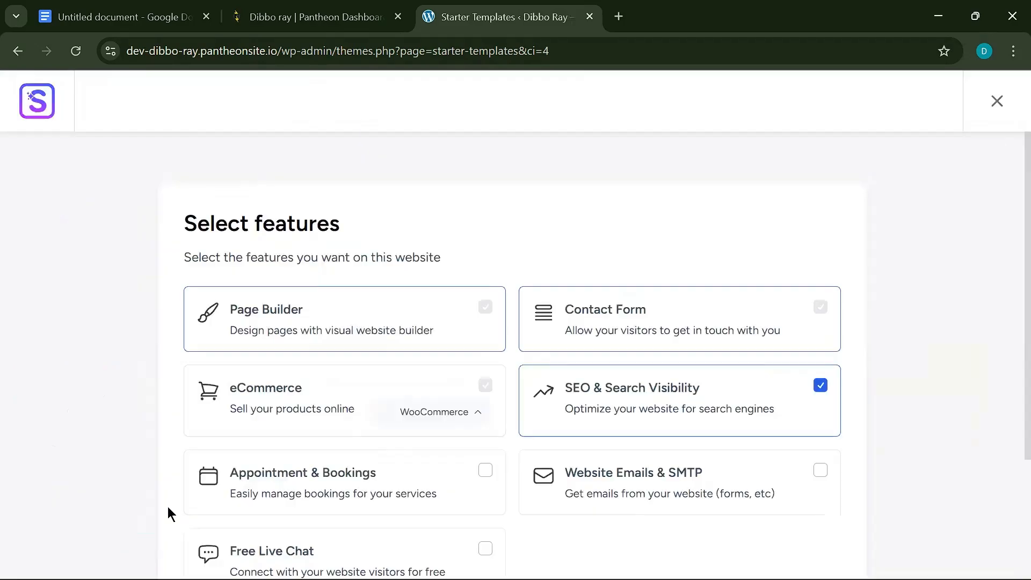
- Review the preselected WooCommerce eCommerce and SEO feature cards and continue to the details form
scroll(472, 437, "down", 5)
scroll(518, 456, "up", 5)
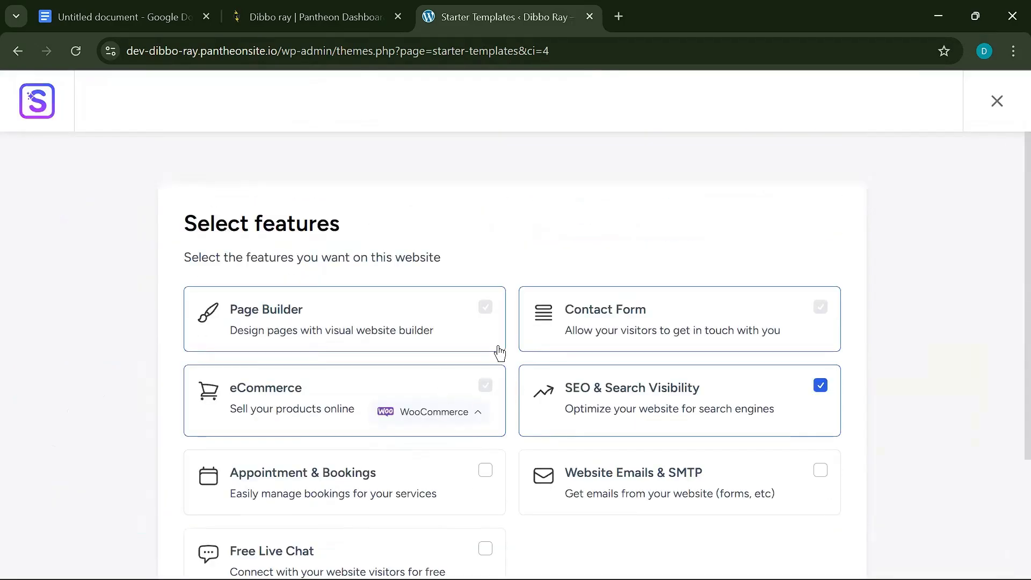
scroll(437, 345, "down", 5)
scroll(467, 317, "up", 3)
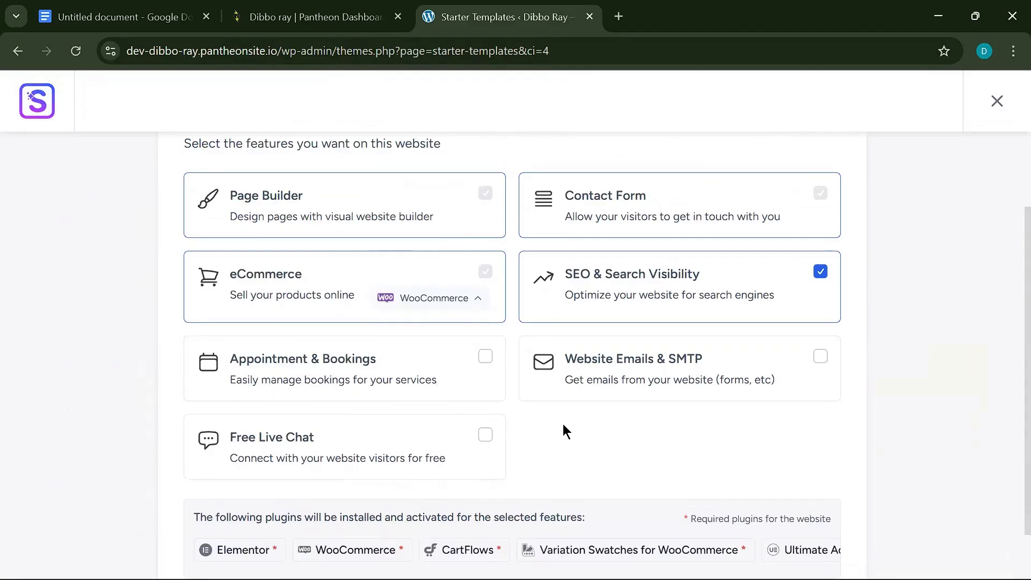
scroll(525, 359, "down", 3)
scroll(710, 326, "up", 5)
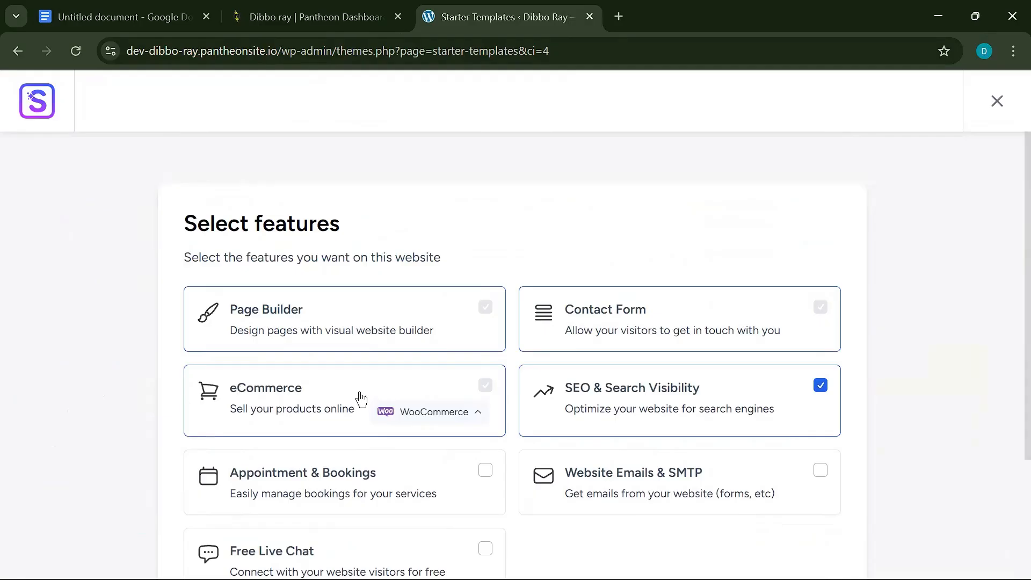
scroll(405, 410, "down", 5)
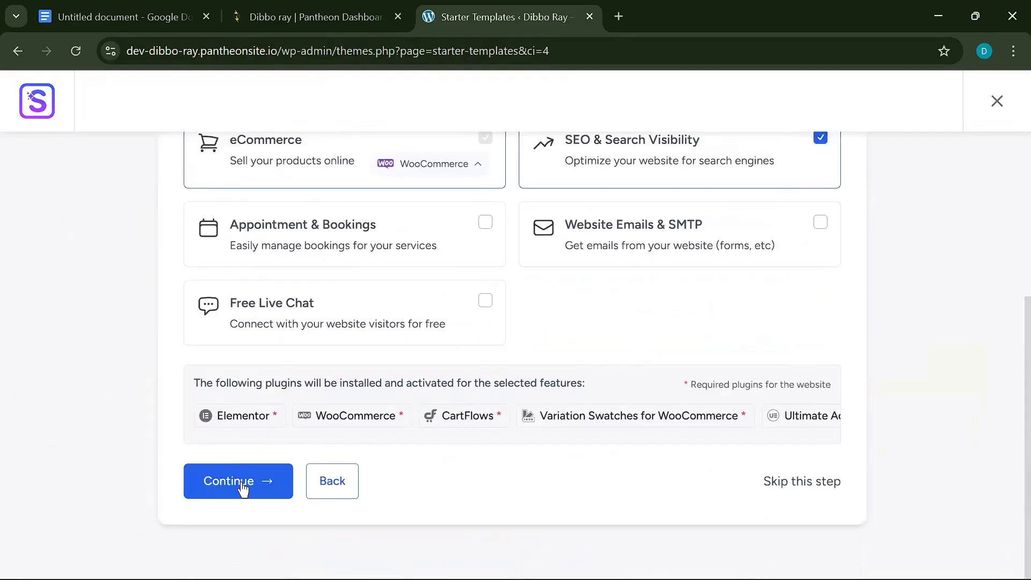
left_click(265, 483)
- Autofill the first name, choose Beginner and Myself/My Company, accept the overwrite warning, and submit
left_click(385, 300)
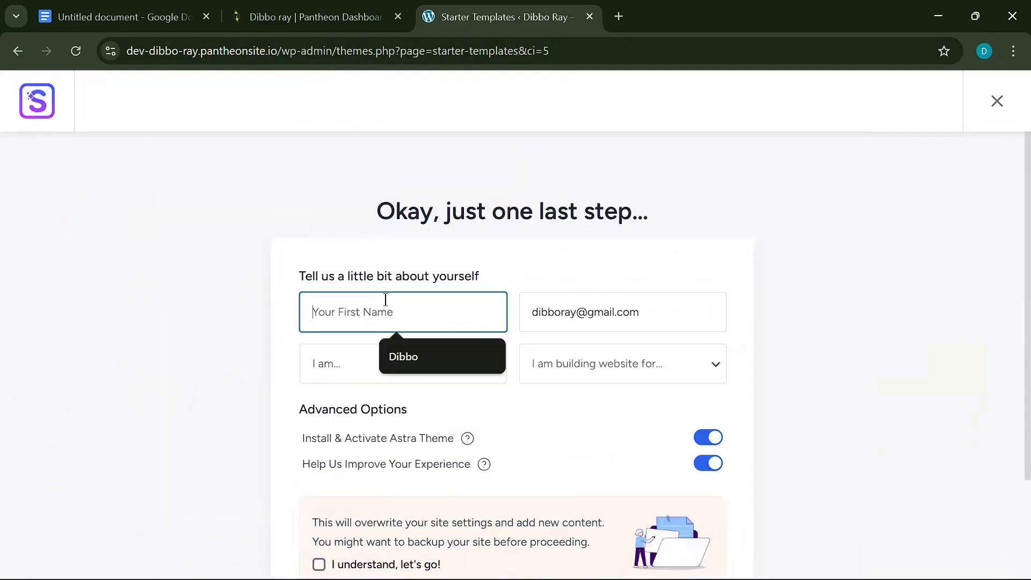
left_click(412, 356)
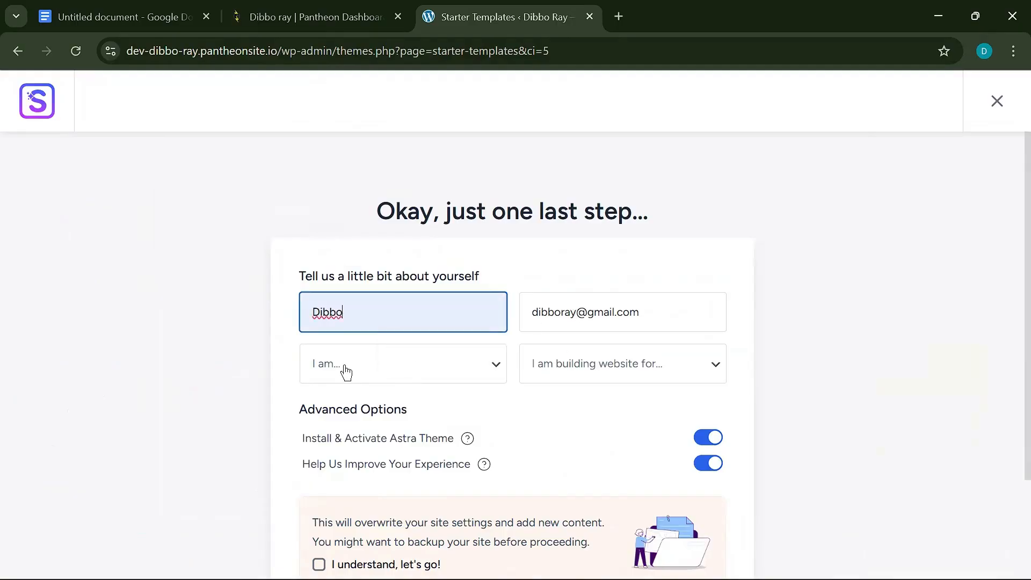
left_click(384, 364)
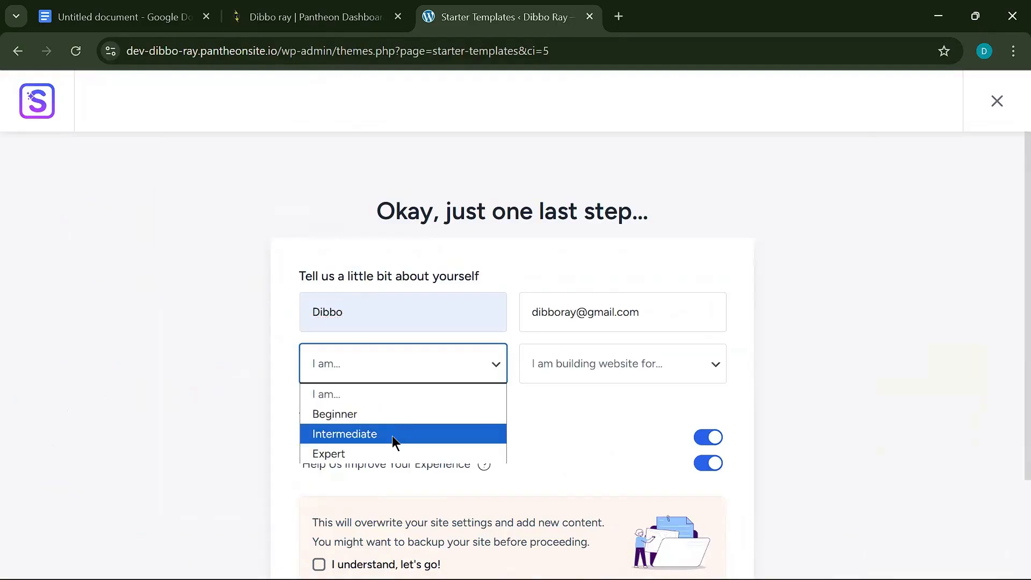
left_click(411, 382)
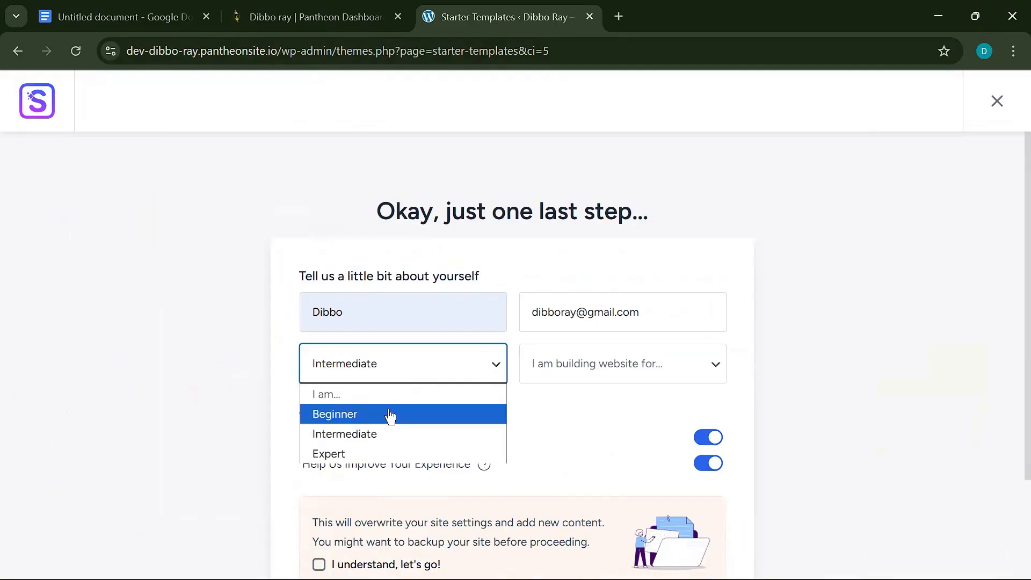
left_click(583, 375)
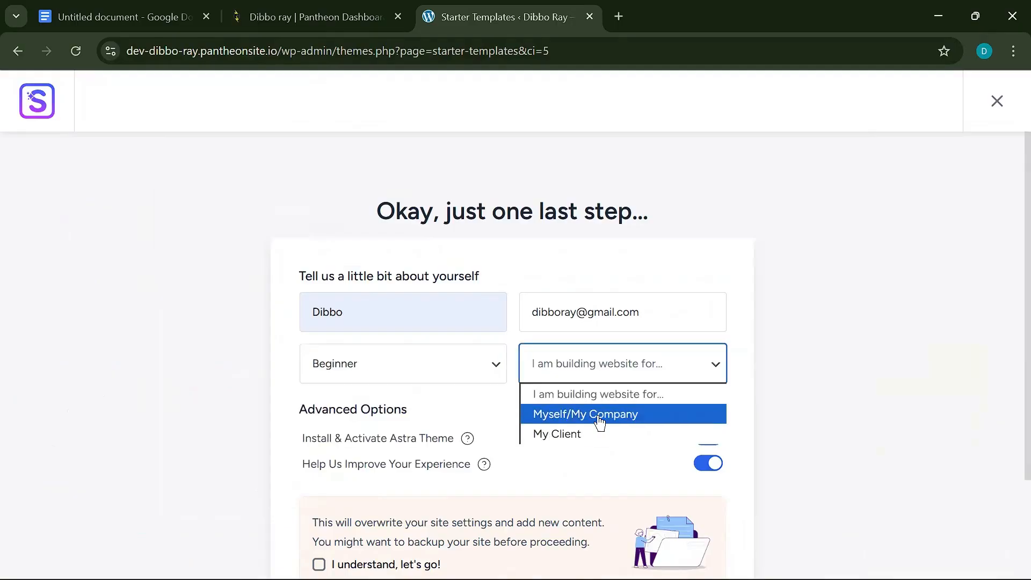
left_click(586, 414)
scroll(355, 375, "down", 4)
left_click(319, 361)
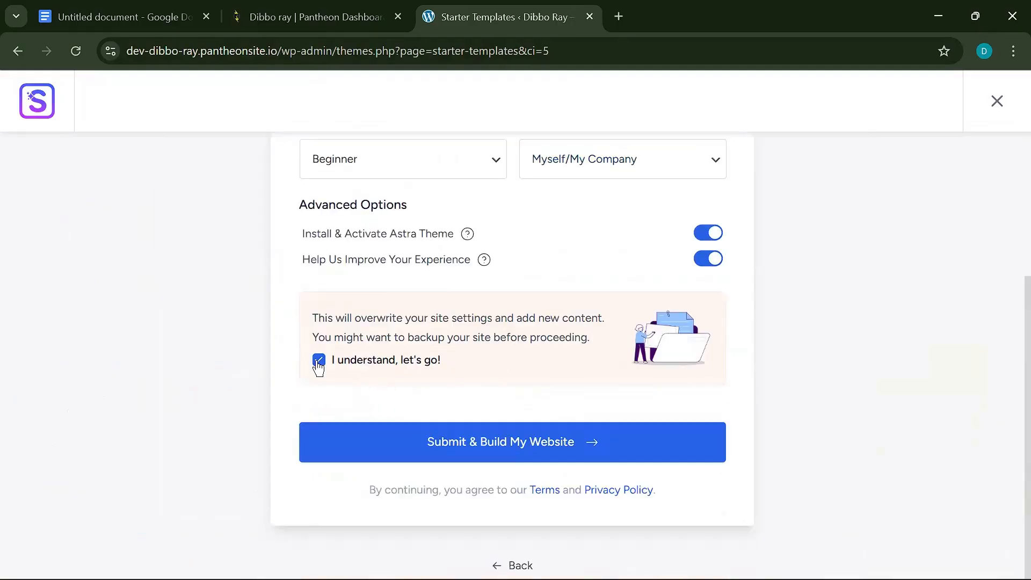
left_click(517, 446)
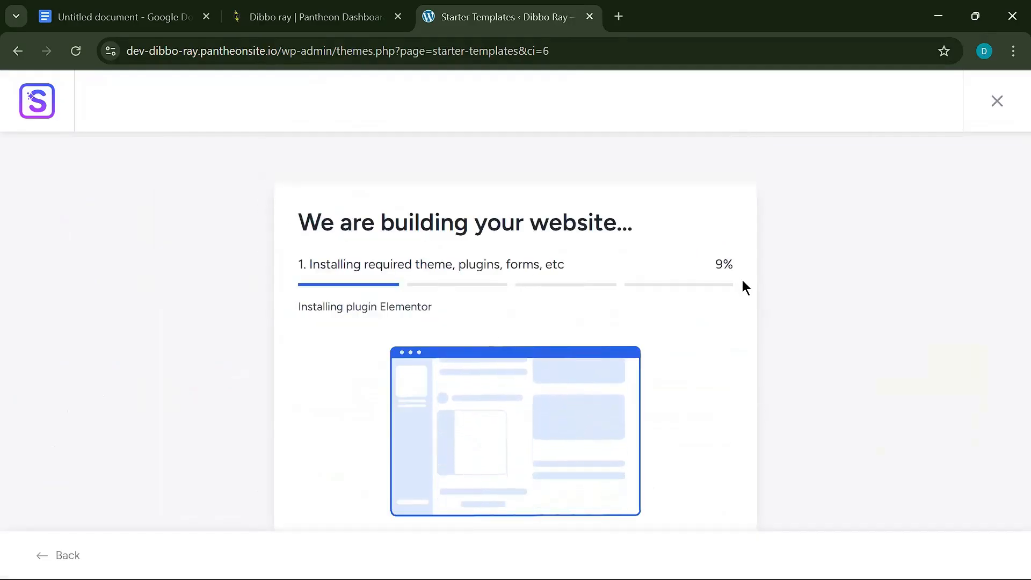
- Retry the site build three times after the Elementor, build and CartFlows import errors
scroll(586, 353, "down", 1)
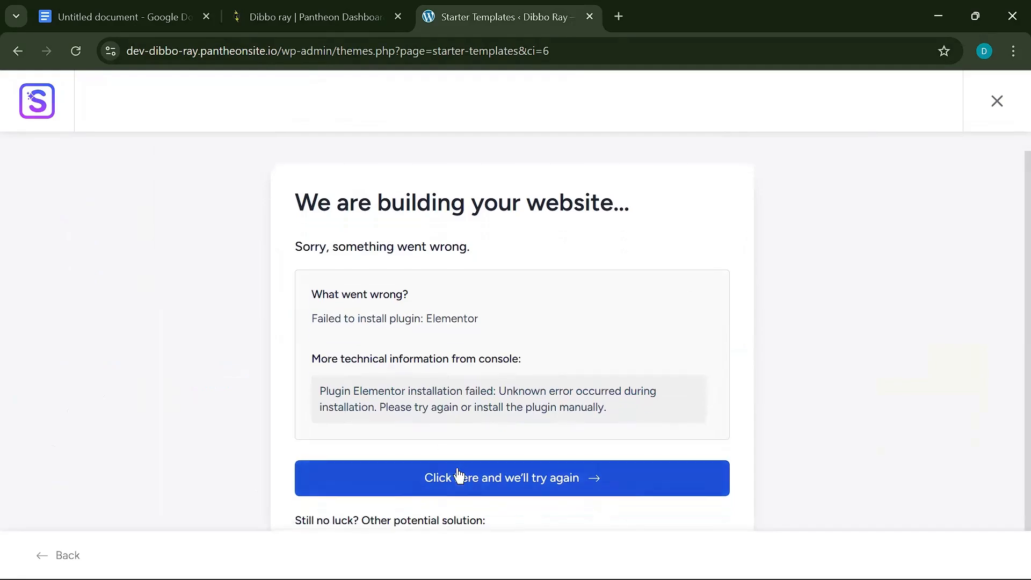
left_click(457, 476)
scroll(438, 373, "down", 6)
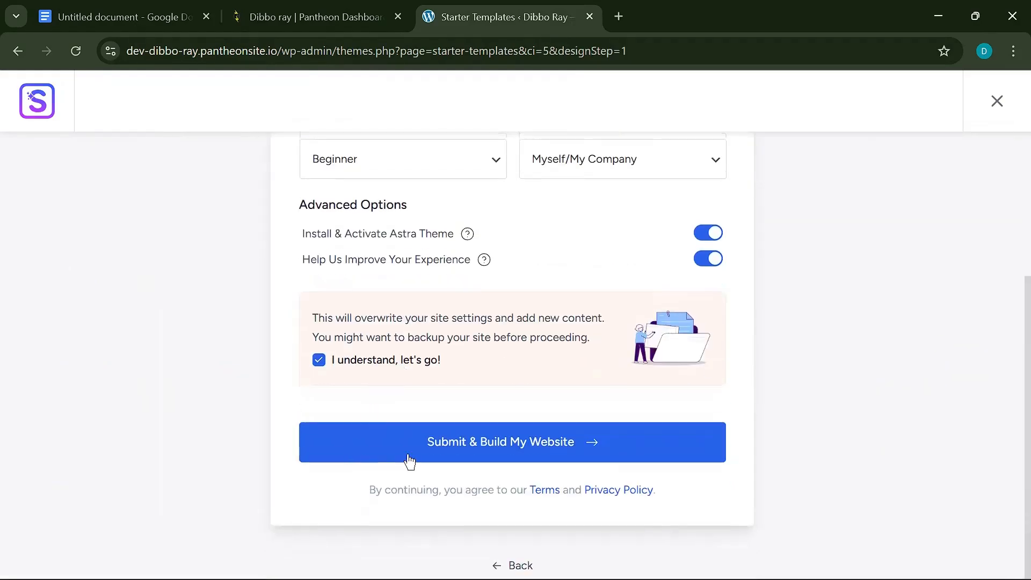
left_click(409, 457)
left_click(512, 485)
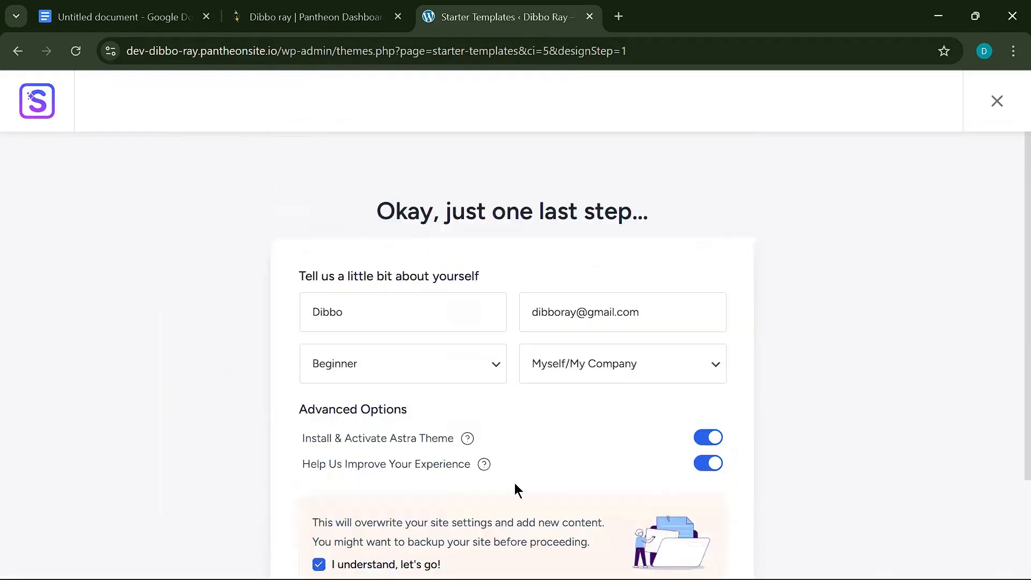
scroll(515, 486, "down", 4)
left_click(445, 444)
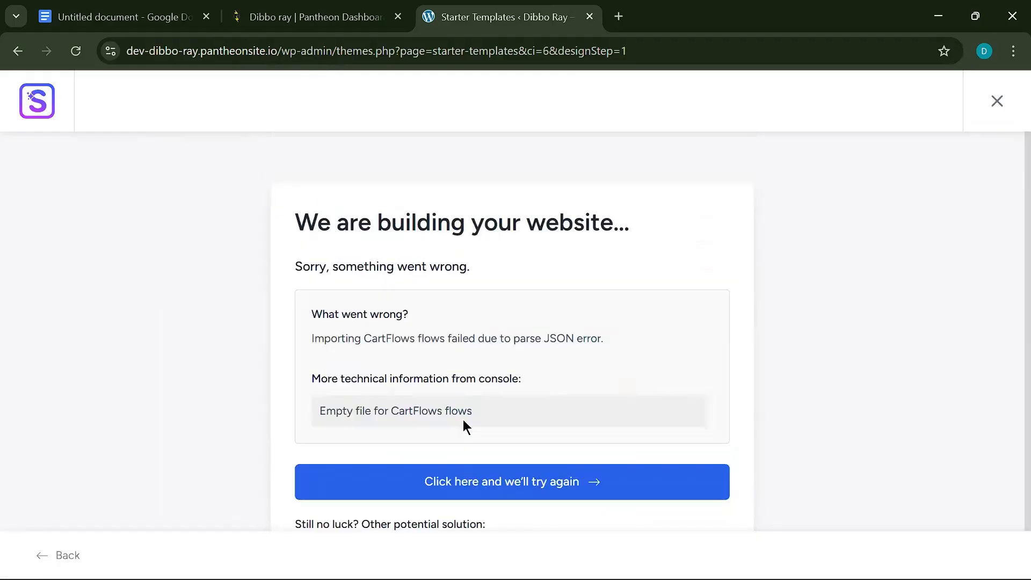
left_click(537, 485)
scroll(533, 478, "down", 4)
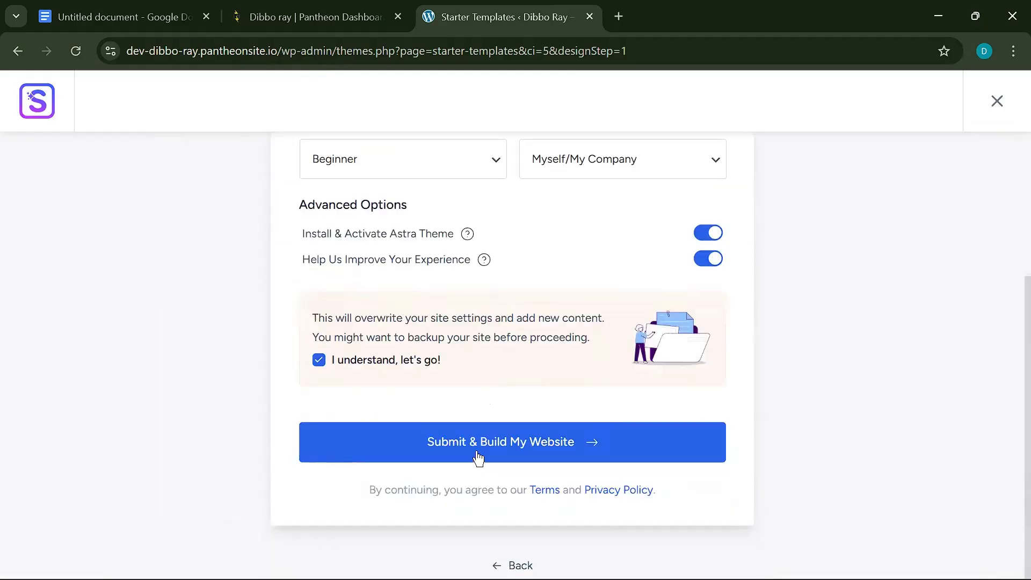
left_click(478, 449)
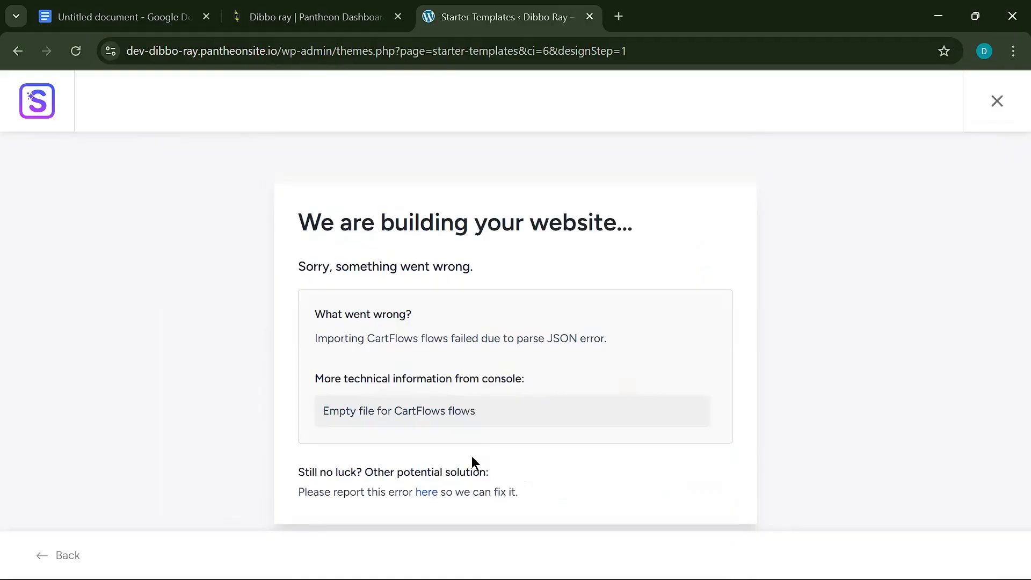
- Reload the failed build page, re-acknowledge the overwrite warning and rebuild
left_click(76, 54)
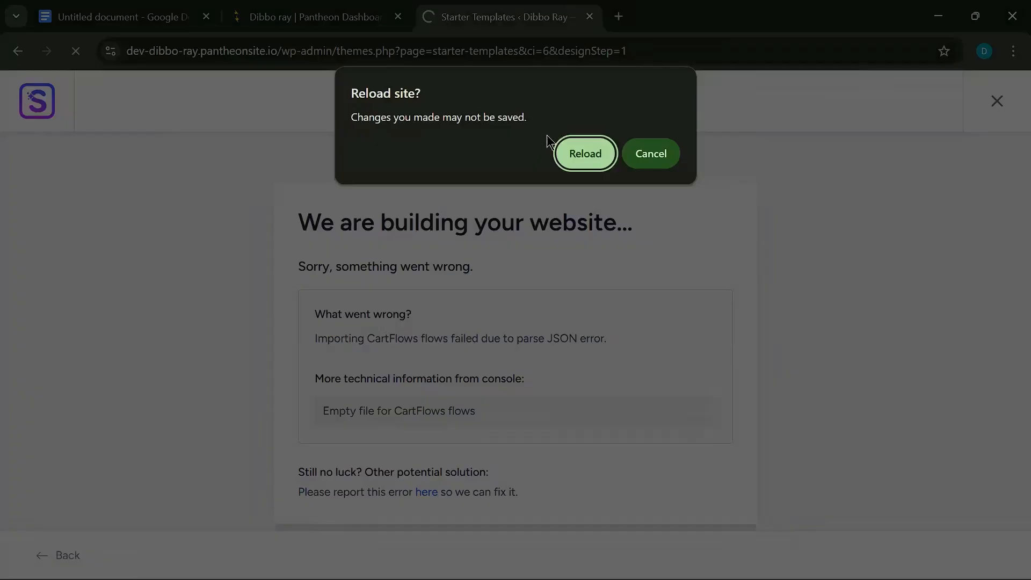
left_click(588, 144)
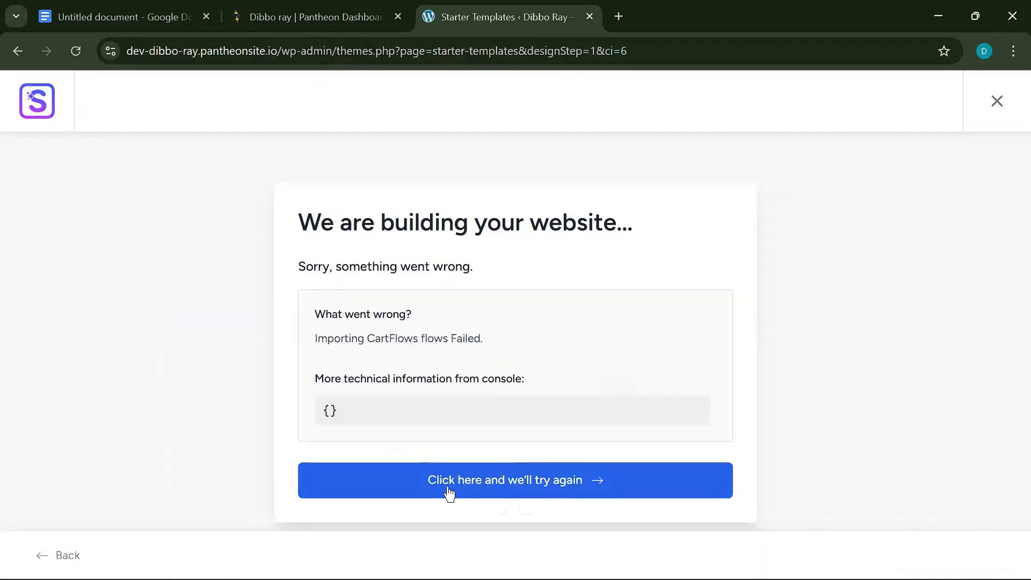
left_click(450, 493)
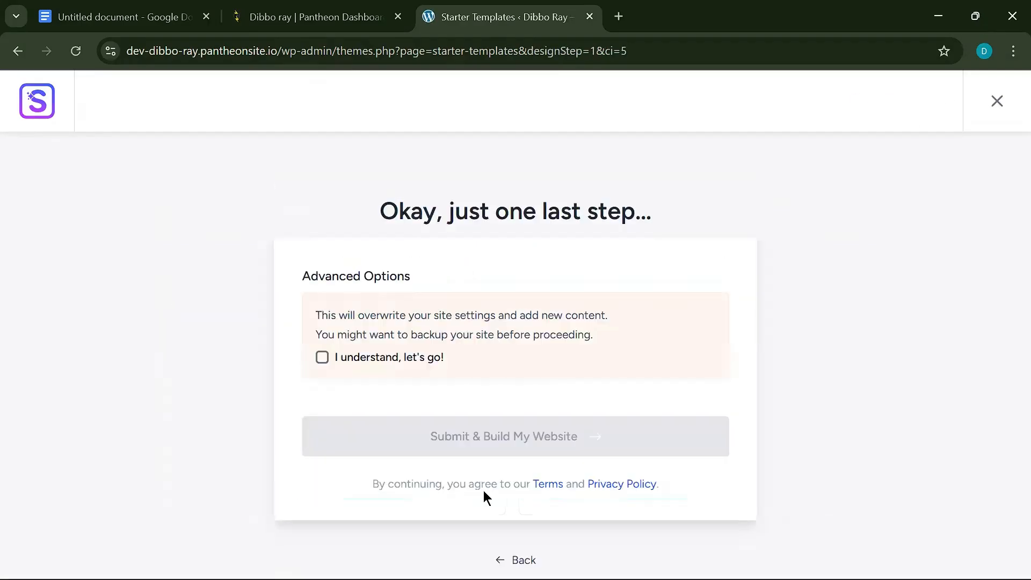
left_click(326, 365)
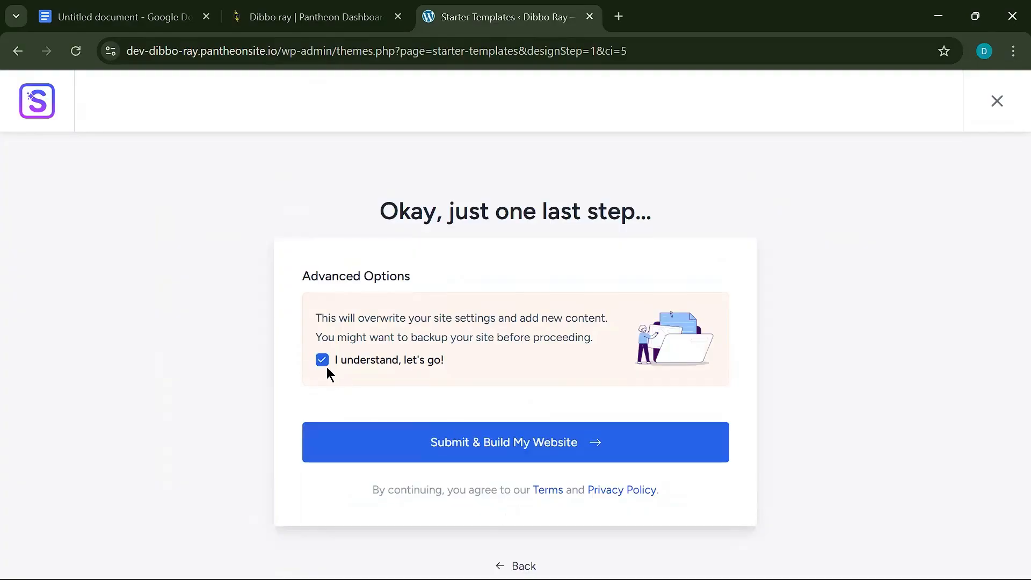
left_click(515, 450)
- Step back to feature selection, advance and rebuild once more, then exit the wizard to the dashboard
left_click(20, 51)
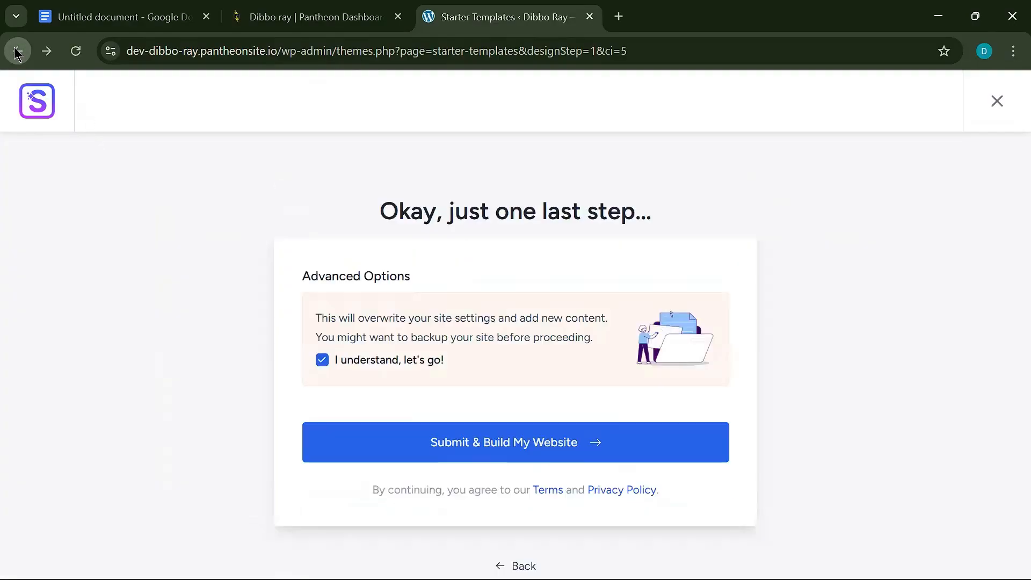
left_click(19, 51)
scroll(400, 420, "down", 3)
scroll(821, 306, "up", 3)
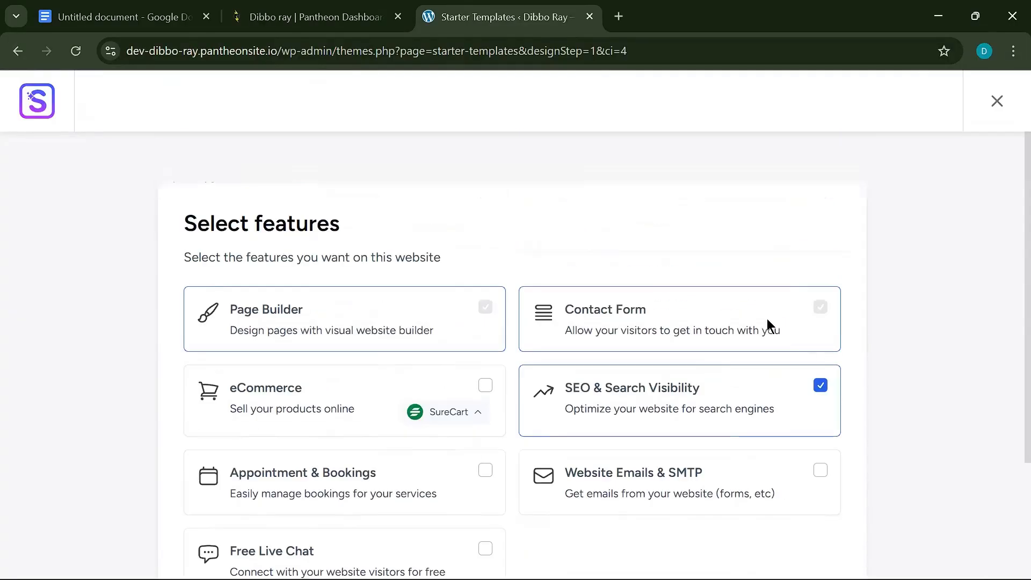
scroll(731, 381, "down", 3)
left_click(786, 479)
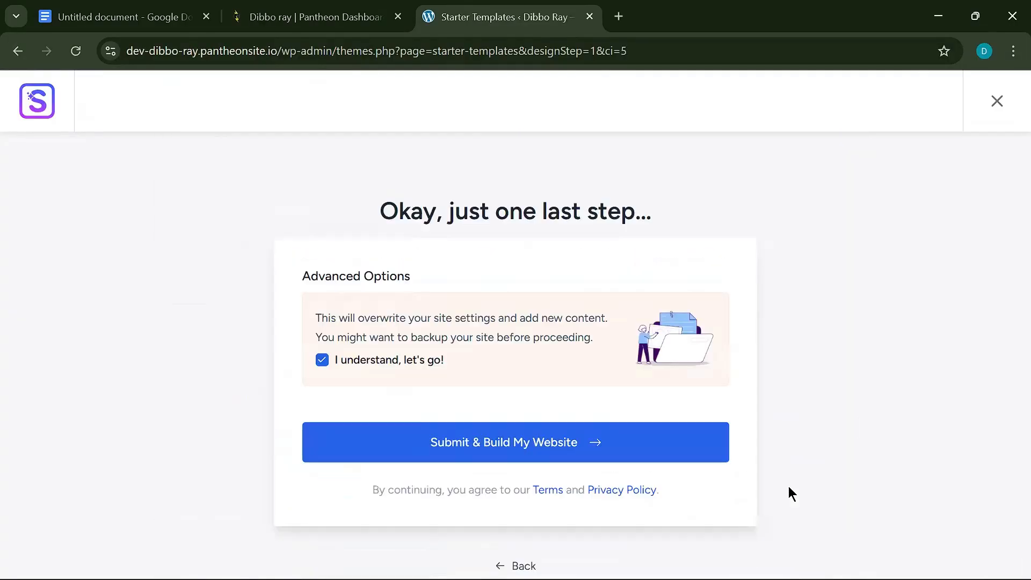
left_click(548, 448)
left_click(529, 473)
left_click(994, 102)
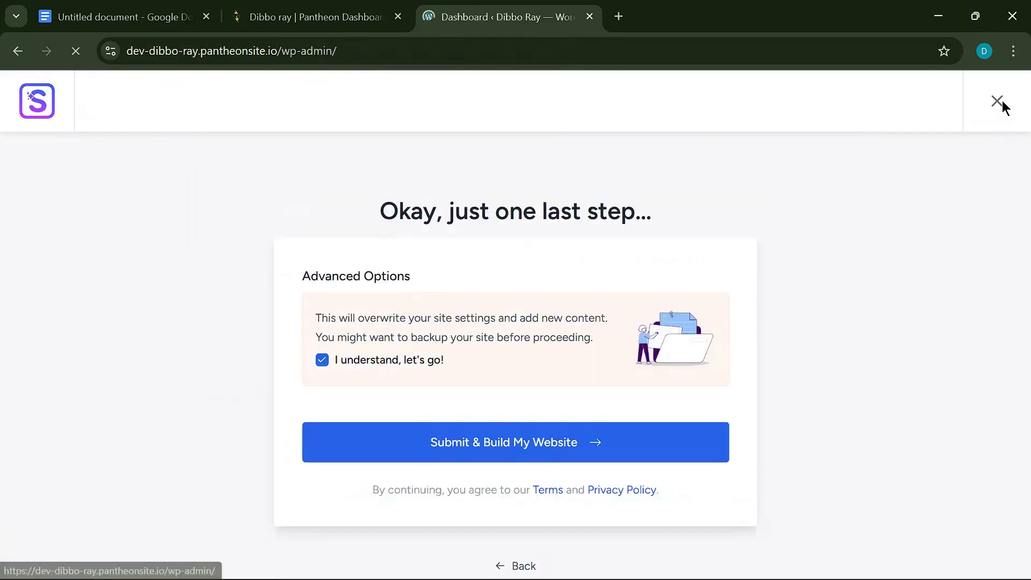
- Deactivate the Starter Templates plugin in Installed Plugins
scroll(11, 392, "down", 8)
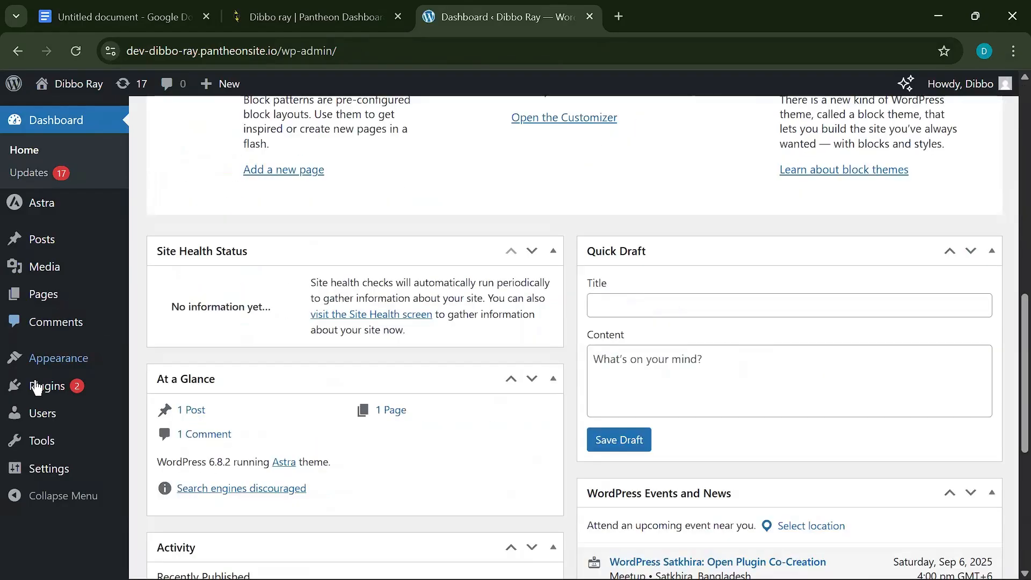
left_click(37, 387)
scroll(245, 370, "down", 3)
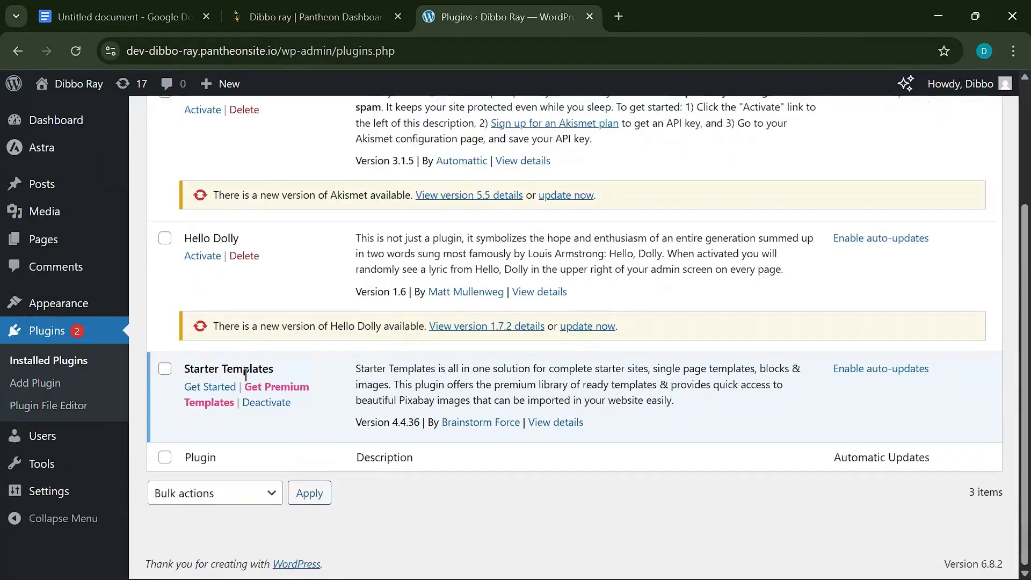
left_click(270, 403)
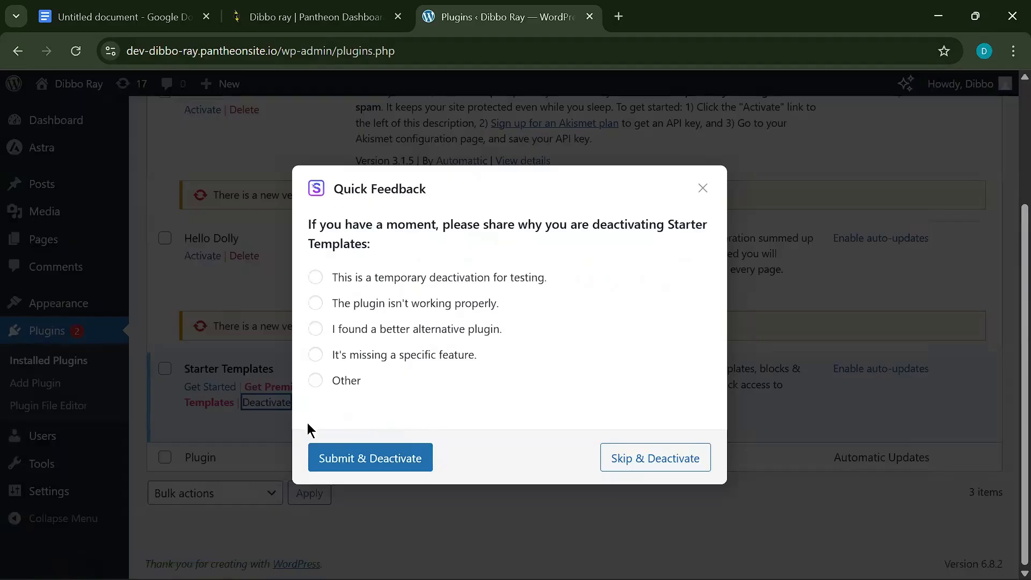
left_click(381, 463)
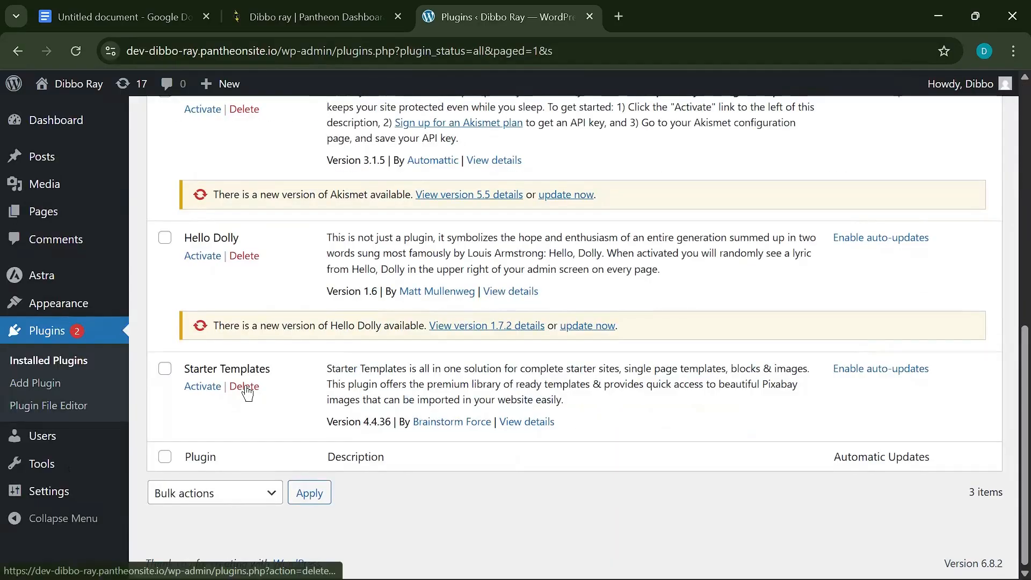
- Delete the inactive Starter Templates plugin, leaving Akismet and Hello Dolly
left_click(247, 393)
left_click(582, 154)
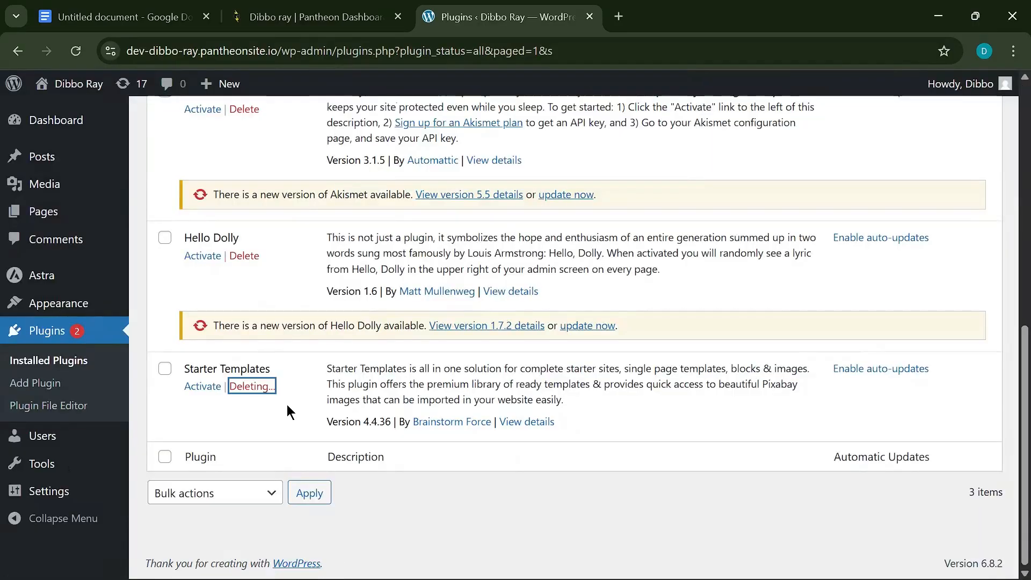
scroll(356, 274, "up", 8)
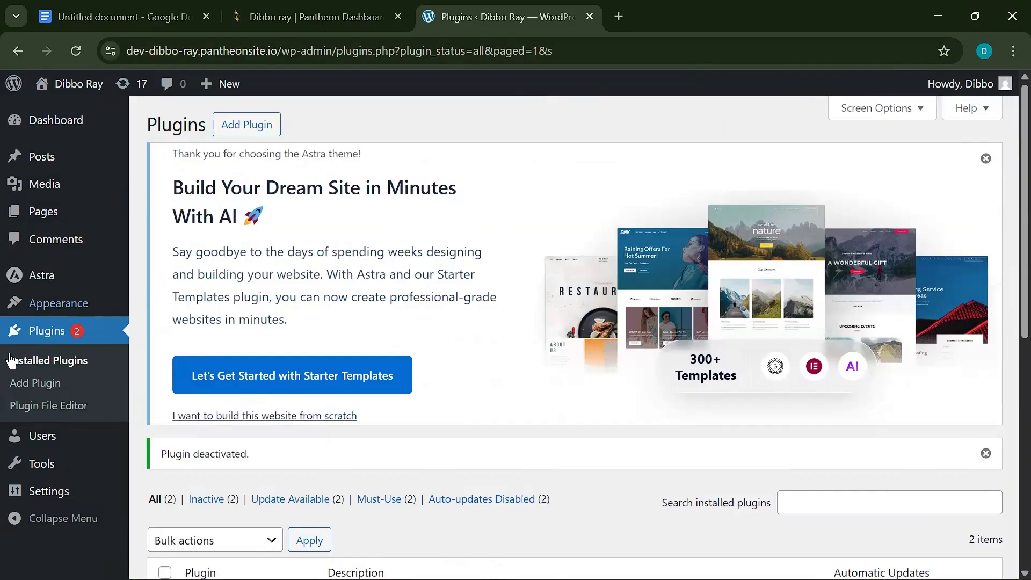
scroll(10, 360, "down", 5)
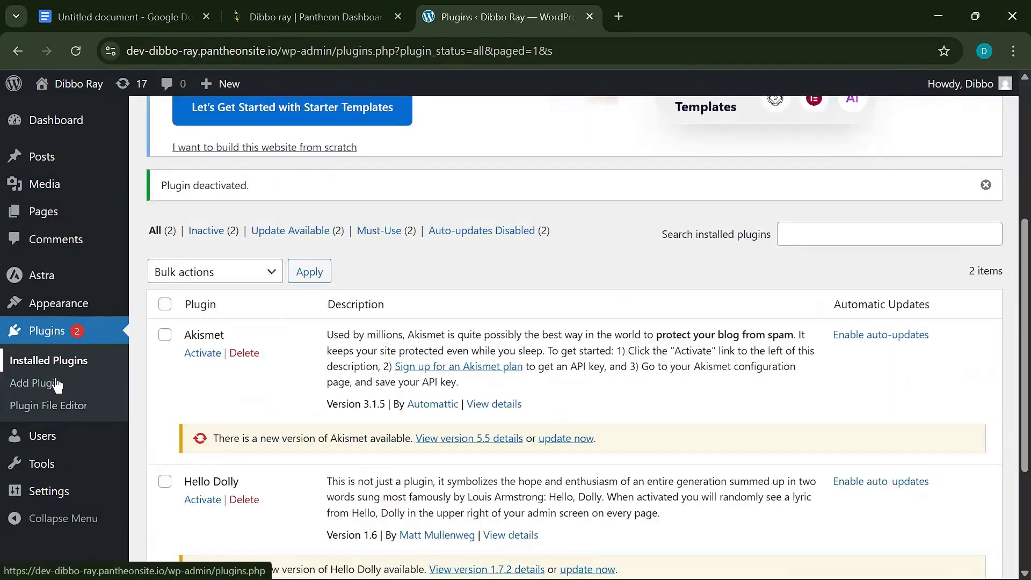
- Search the plugin directory for 'starter' on the Add Plugins page
left_click(58, 385)
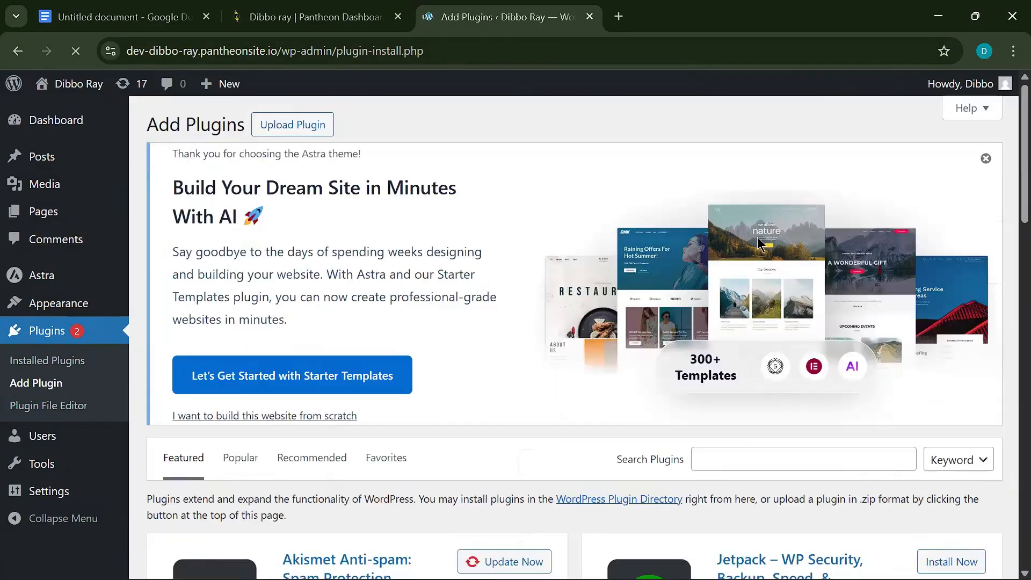
scroll(638, 384, "down", 5)
left_click(731, 191)
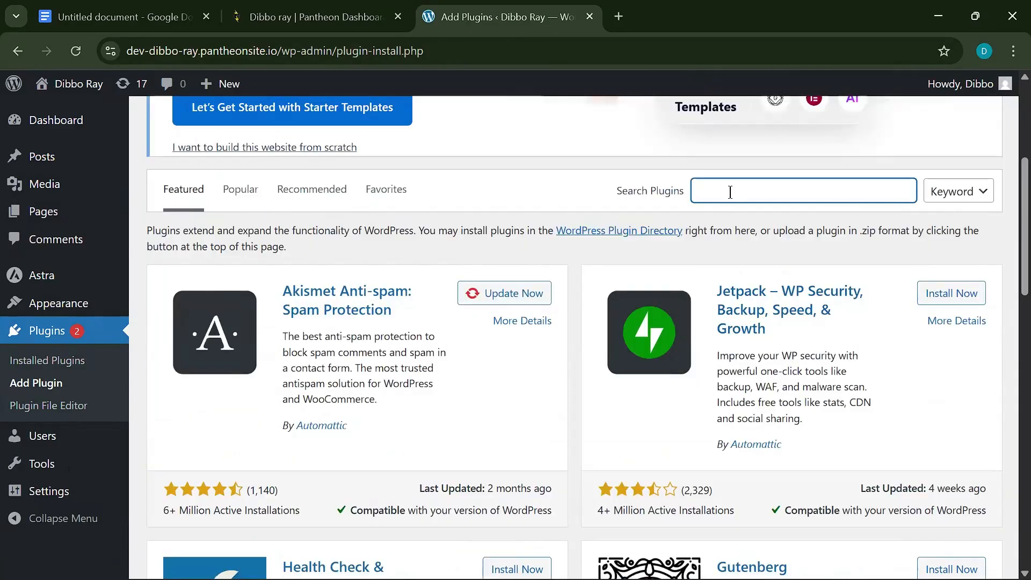
type("start")
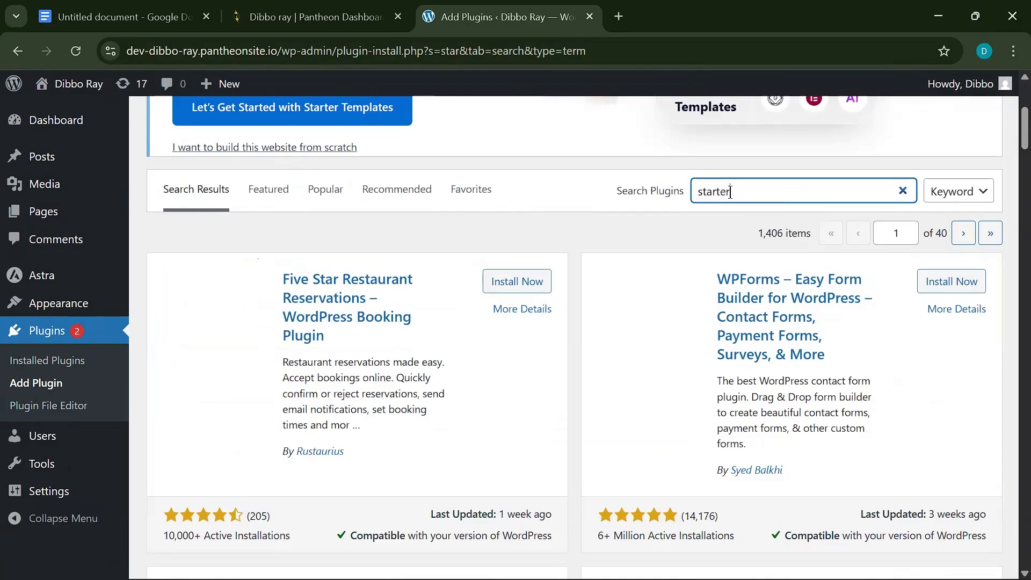
type("er")
scroll(438, 231, "down", 5)
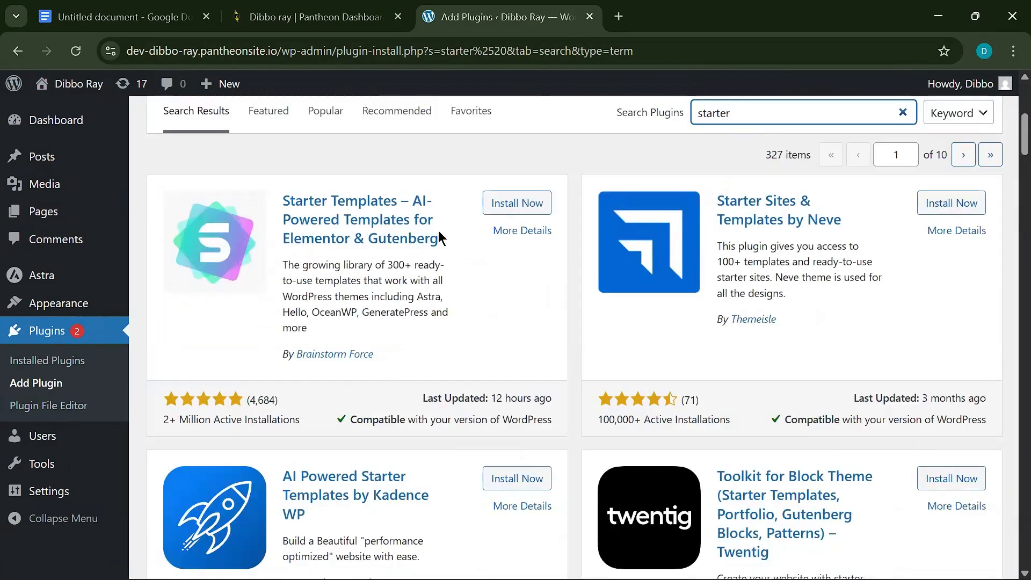
scroll(511, 297, "up", 1)
- Install and activate the Starter Templates plugin
left_click(524, 282)
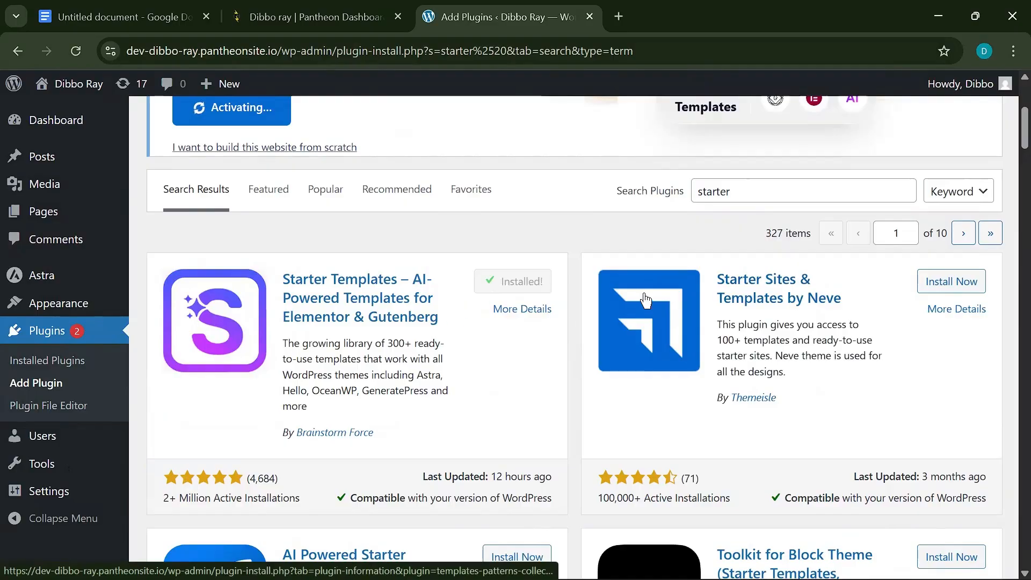
left_click(530, 282)
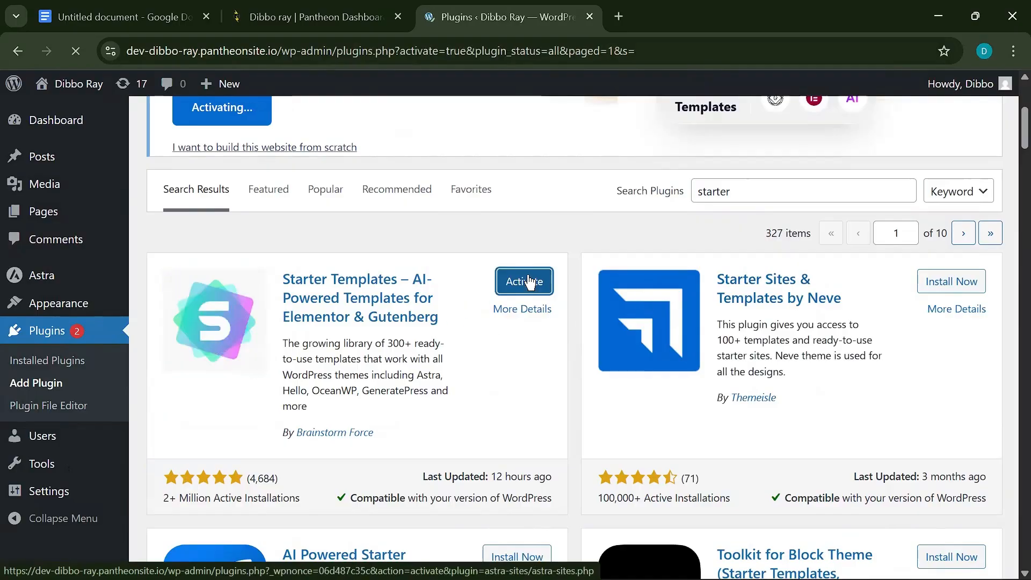
scroll(283, 448, "down", 1)
scroll(279, 450, "down", 3)
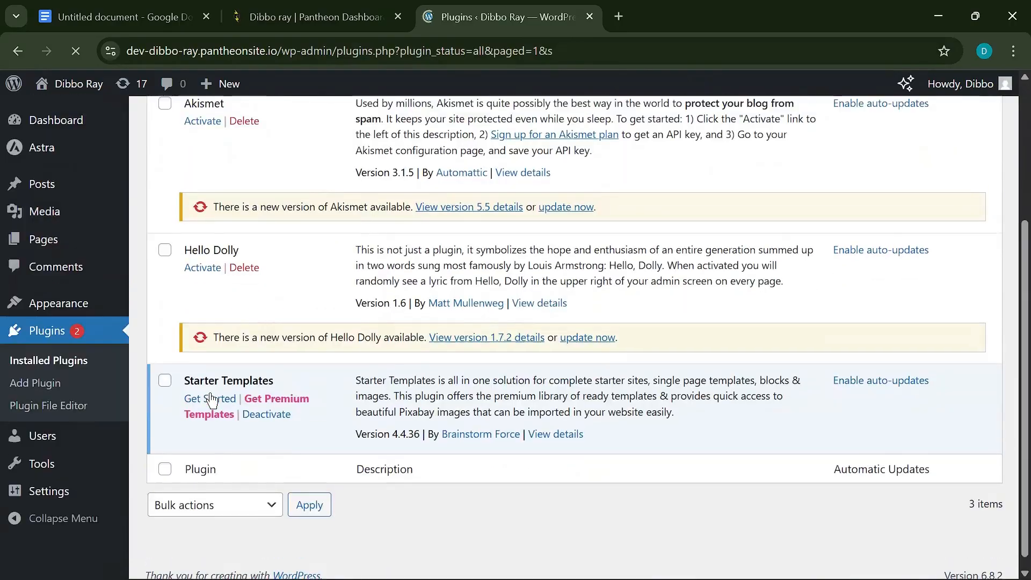
- Start building from templates with Elementor and pick the Organic Store template
left_click(210, 405)
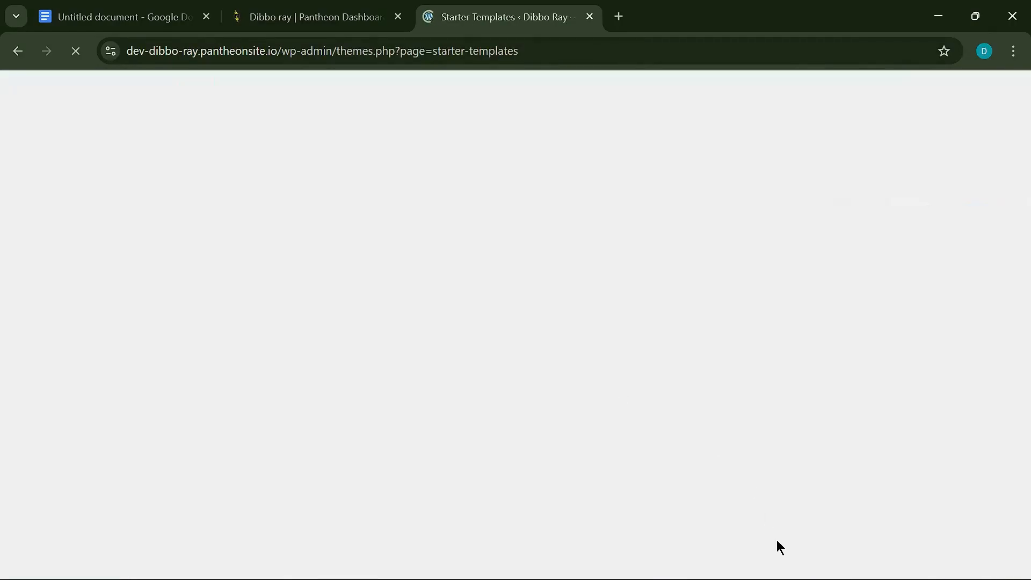
left_click(655, 478)
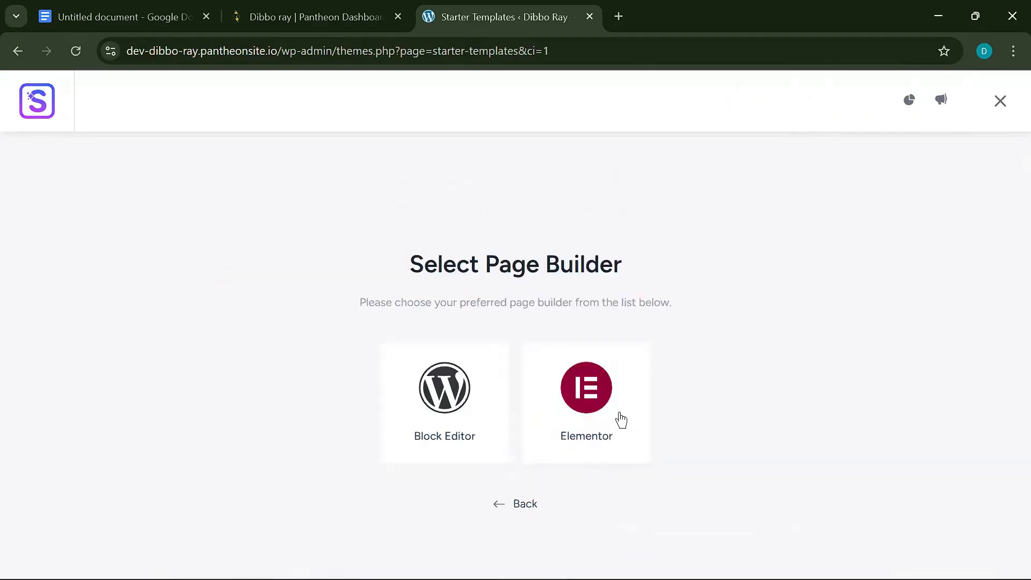
left_click(610, 408)
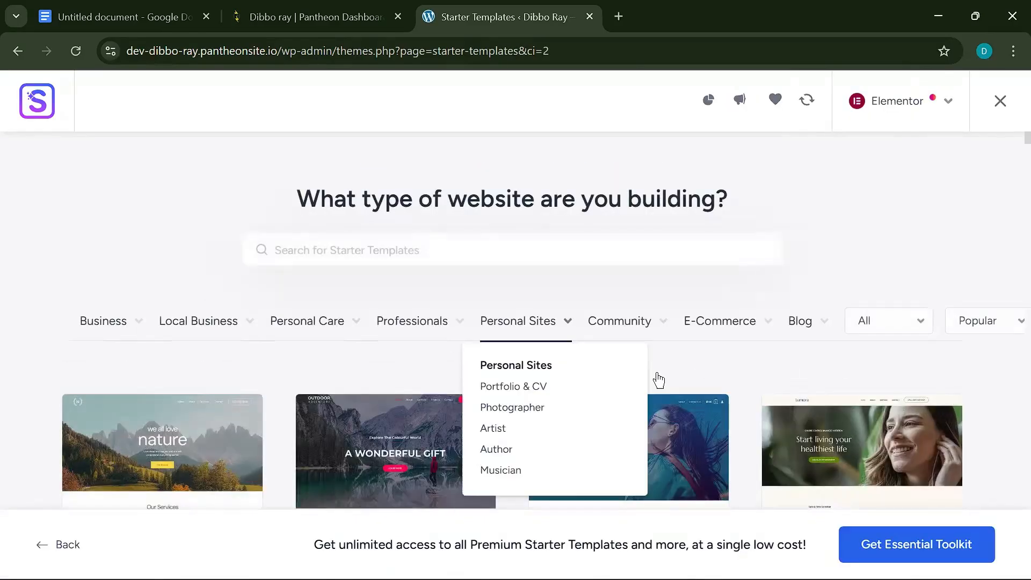
scroll(698, 397, "down", 5)
scroll(741, 386, "down", 5)
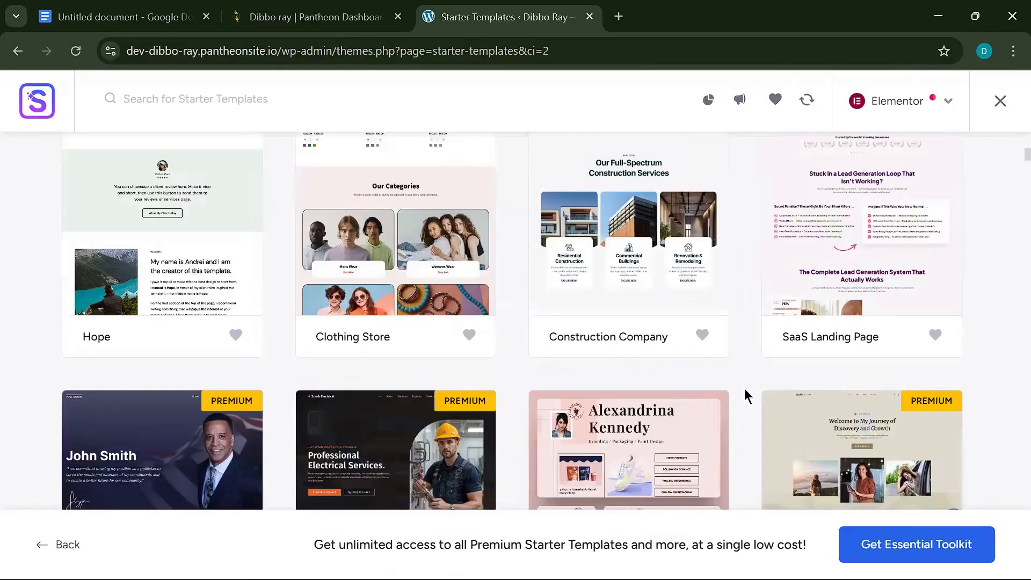
scroll(744, 396, "down", 5)
scroll(819, 383, "down", 5)
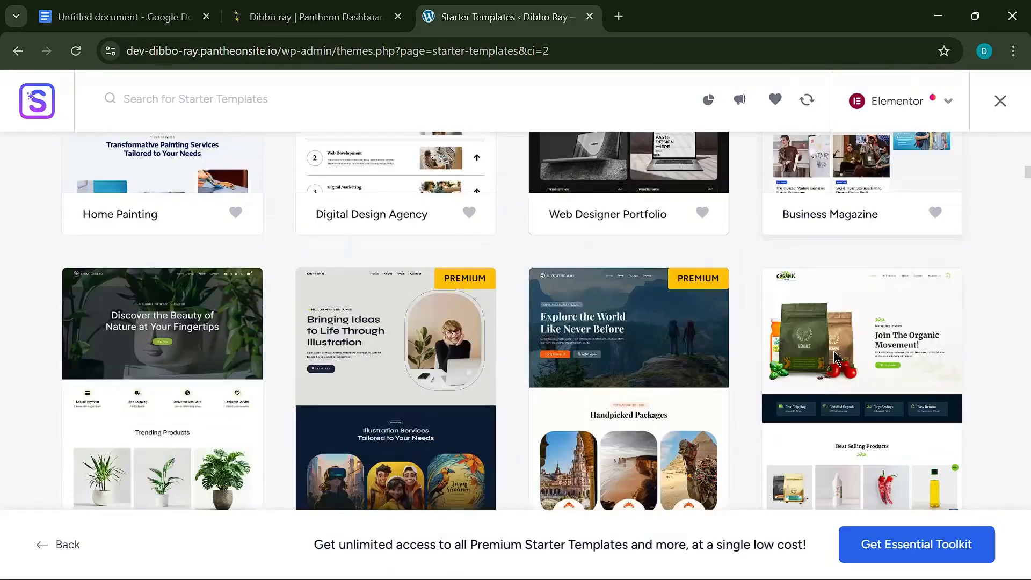
left_click(835, 359)
- Keep the default logo, fonts, colours and features, and acknowledge the overwrite warning
scroll(104, 488, "down", 2)
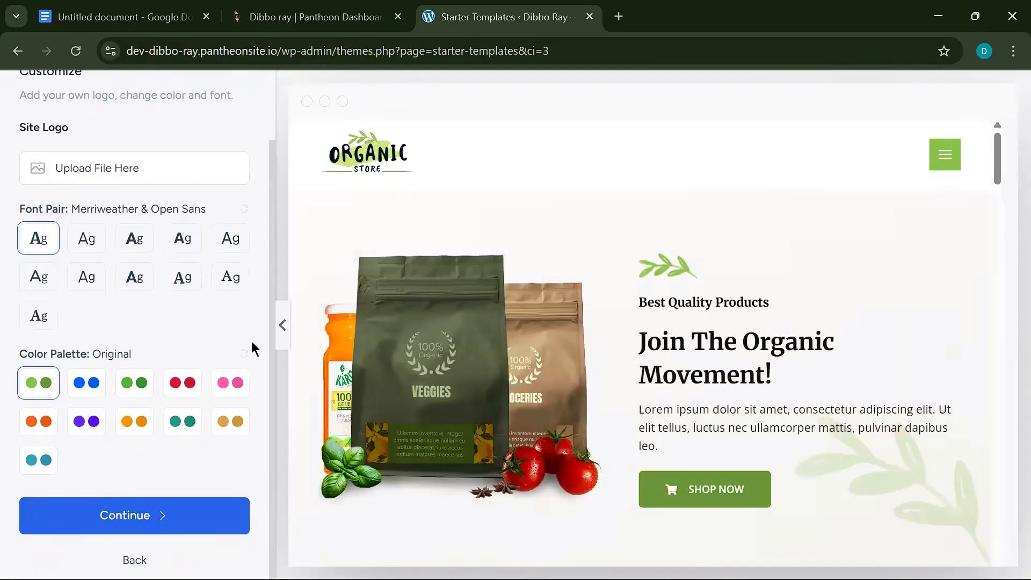
left_click(130, 533)
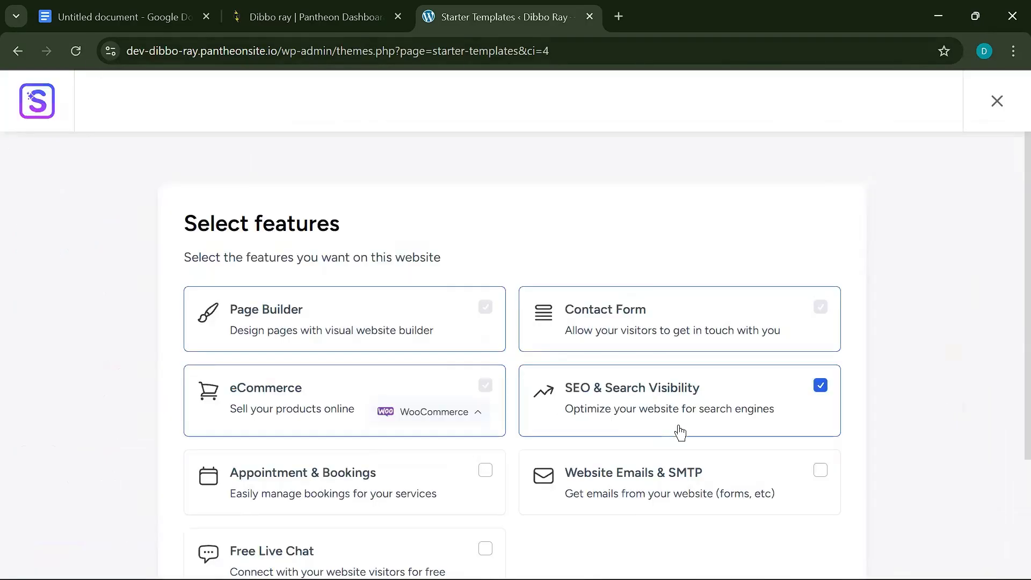
scroll(376, 469, "down", 5)
left_click(257, 478)
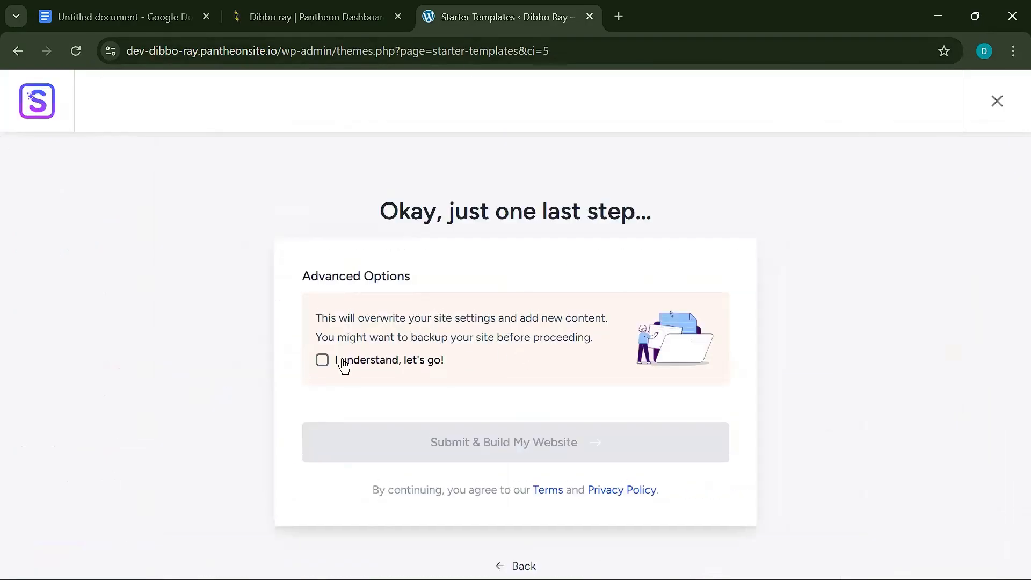
left_click(323, 359)
- Submit and build the Organic Store site, waiting for the 100% Congratulations screen
left_click(536, 456)
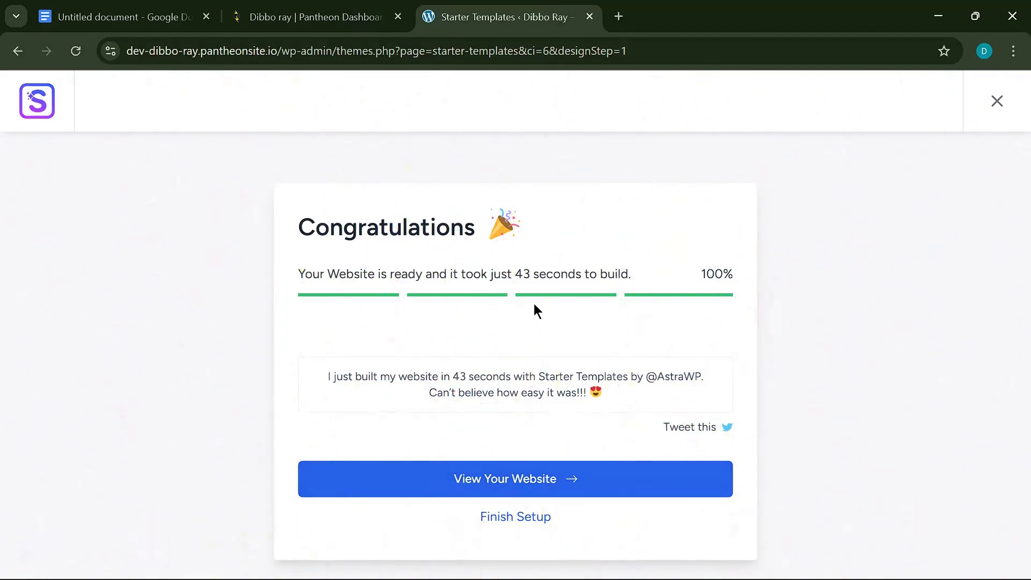
- Open the finished website in a new tab and finish the template setup in the dashboard
right_click(518, 479)
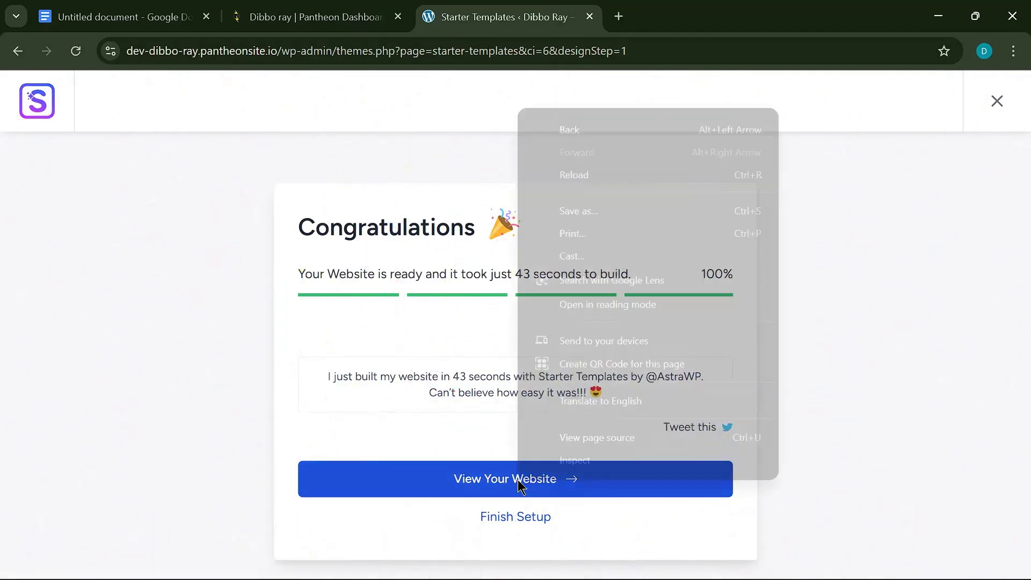
left_click(820, 287)
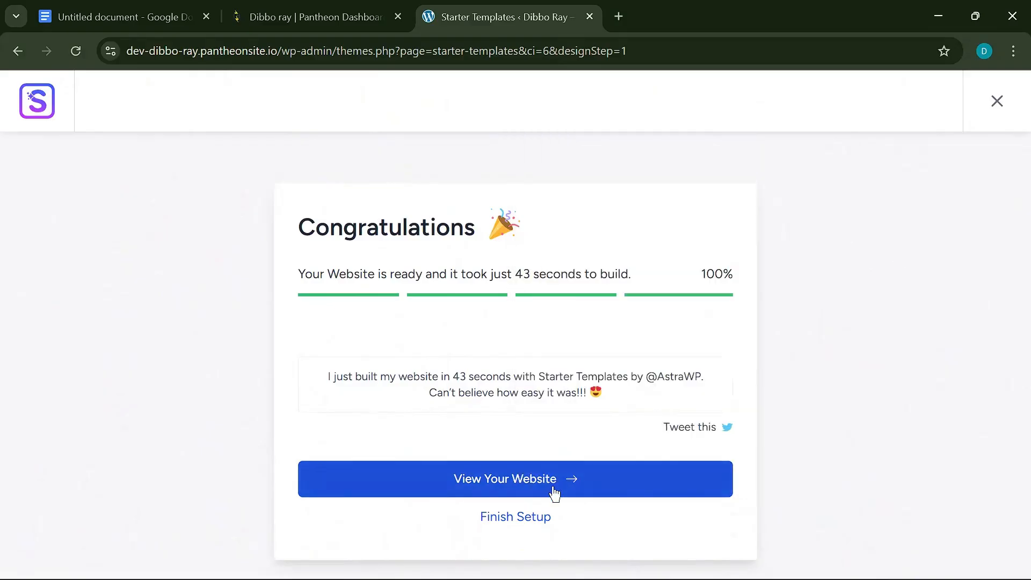
left_click(500, 487)
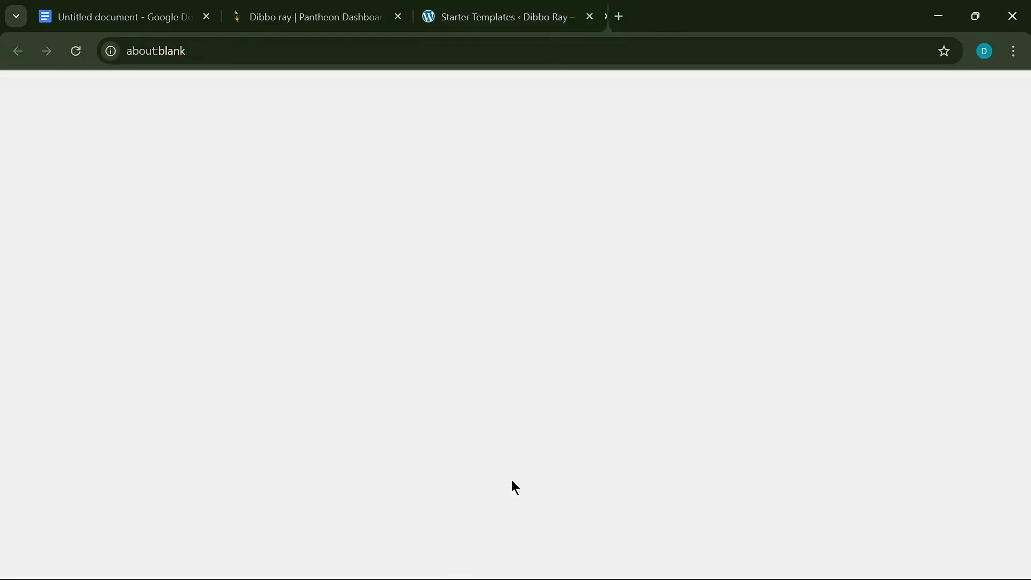
left_click(469, 18)
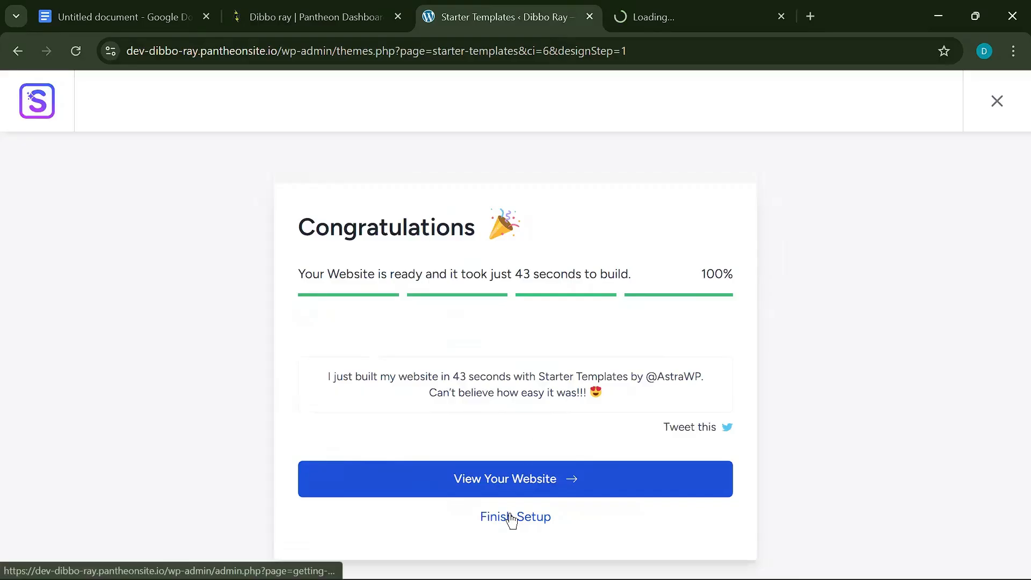
left_click(518, 520)
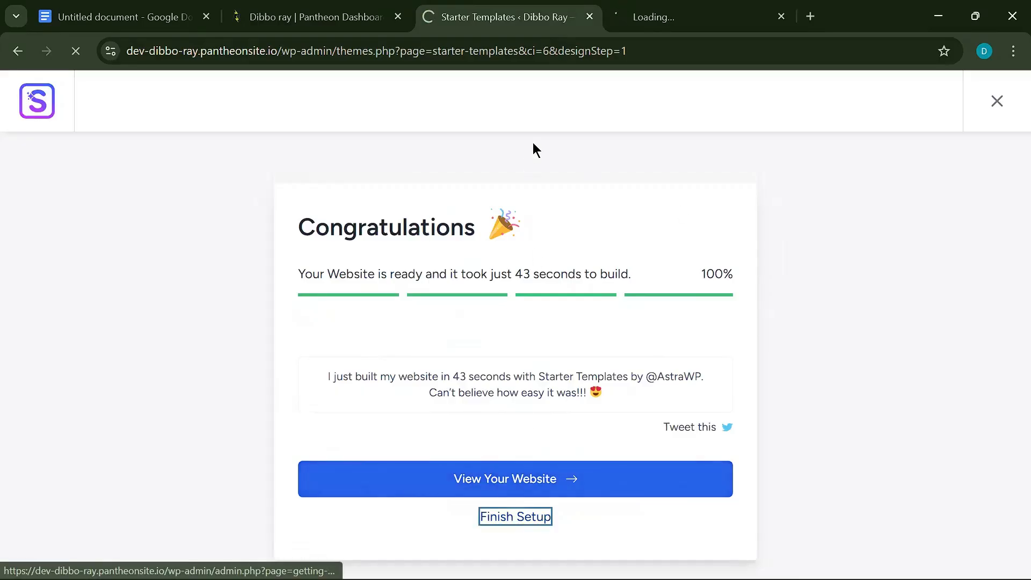
- Switch between the loading website tab and the Finish Setup tab while both load
left_click(654, 16)
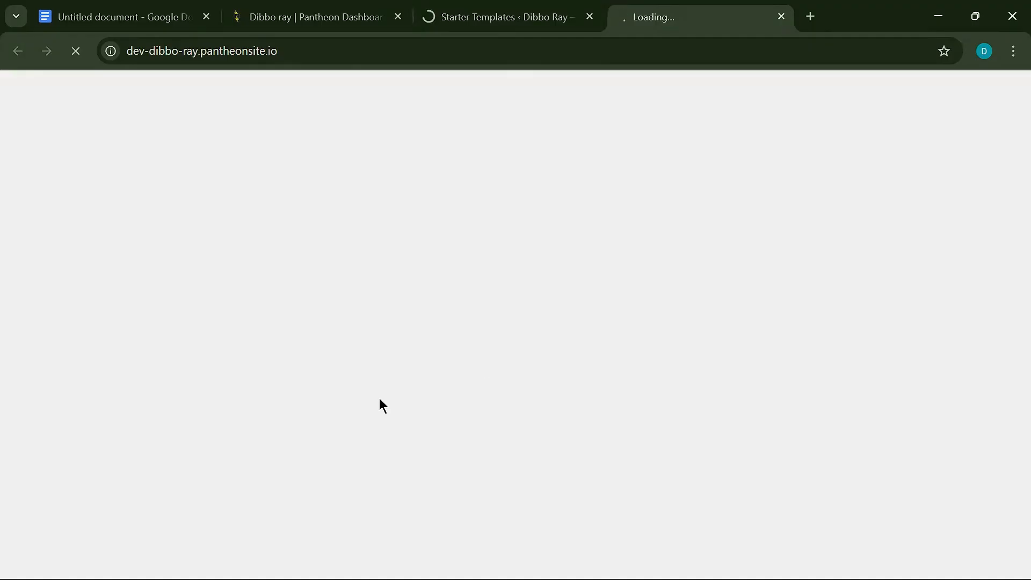
left_click(517, 11)
left_click(702, 8)
left_click(474, 8)
left_click(615, 21)
left_click(519, 20)
left_click(658, 16)
left_click(532, 12)
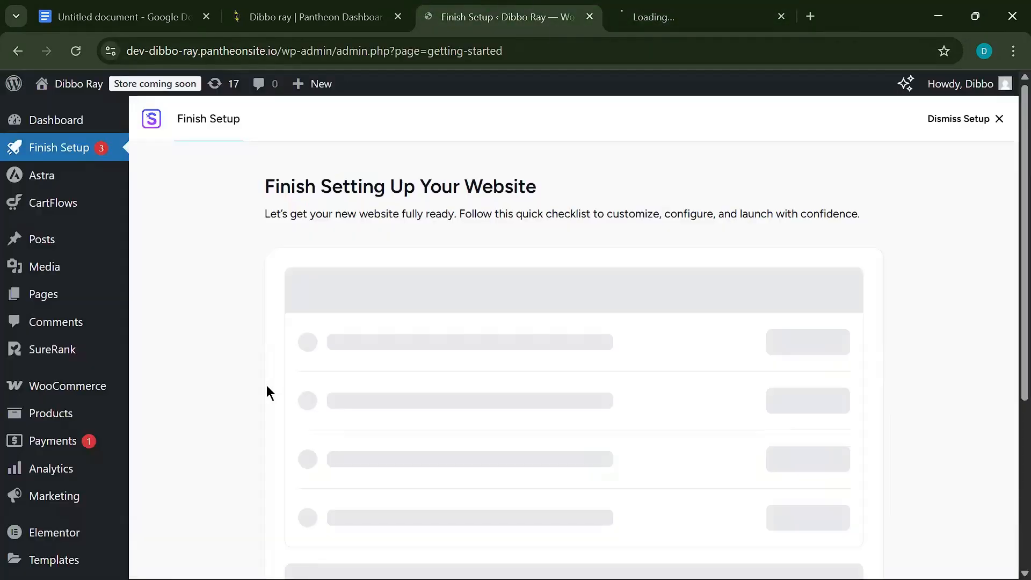
scroll(285, 384, "down", 5)
scroll(329, 321, "up", 5)
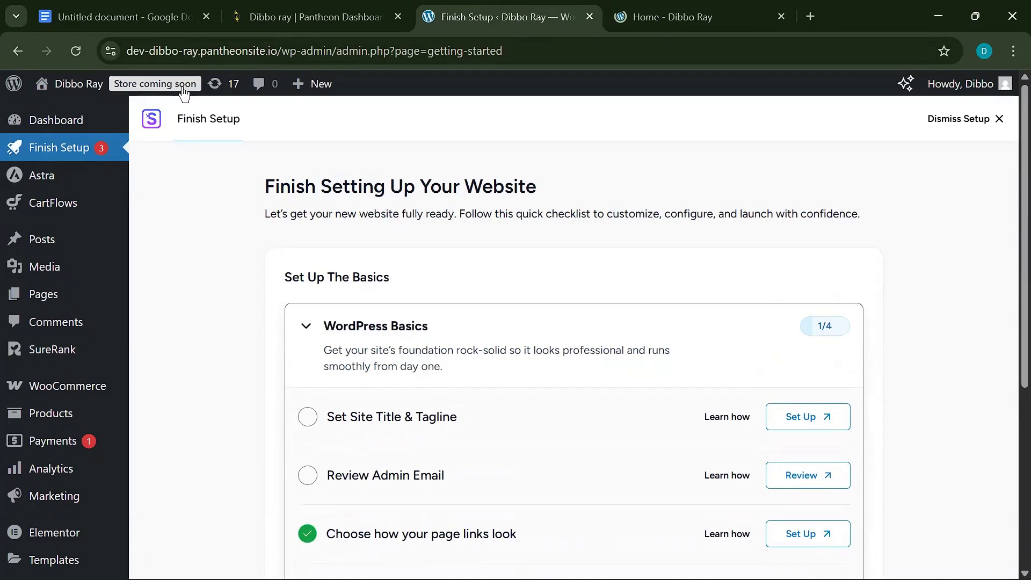
- View the new Organic Store homepage, then open site visibility via the 'Store coming soon' badge
left_click(640, 26)
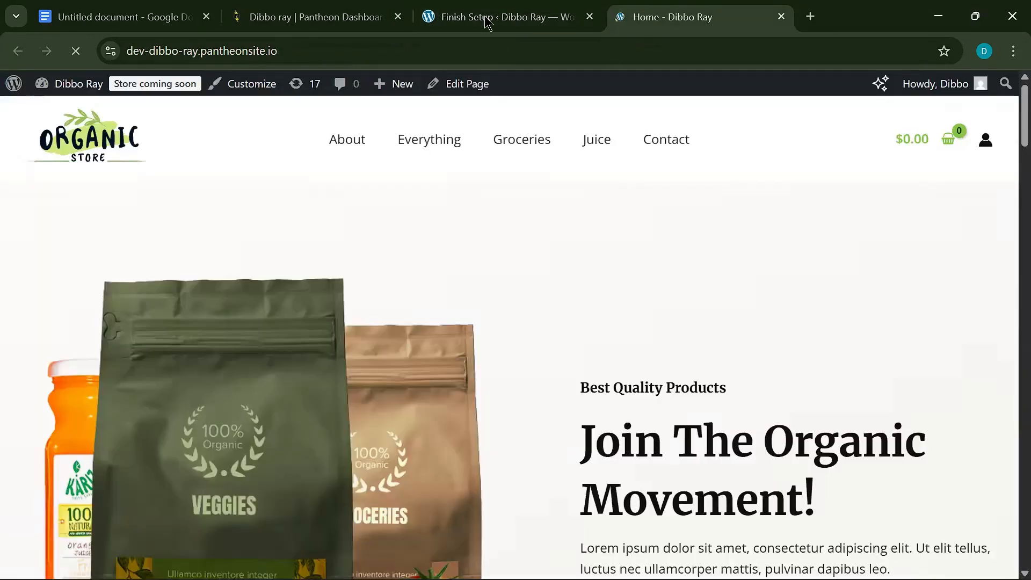
scroll(444, 499, "down", 15)
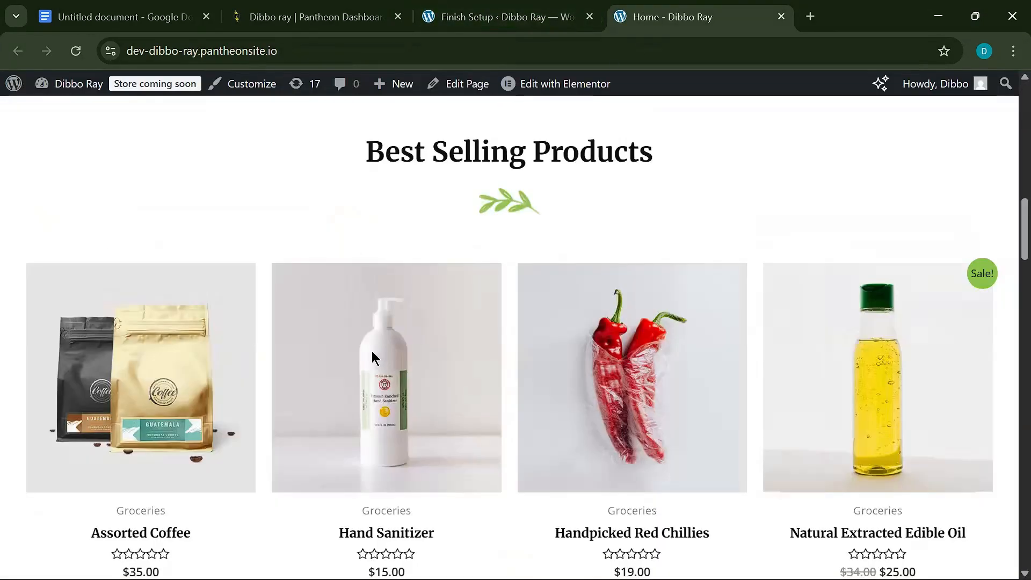
scroll(371, 350, "up", 15)
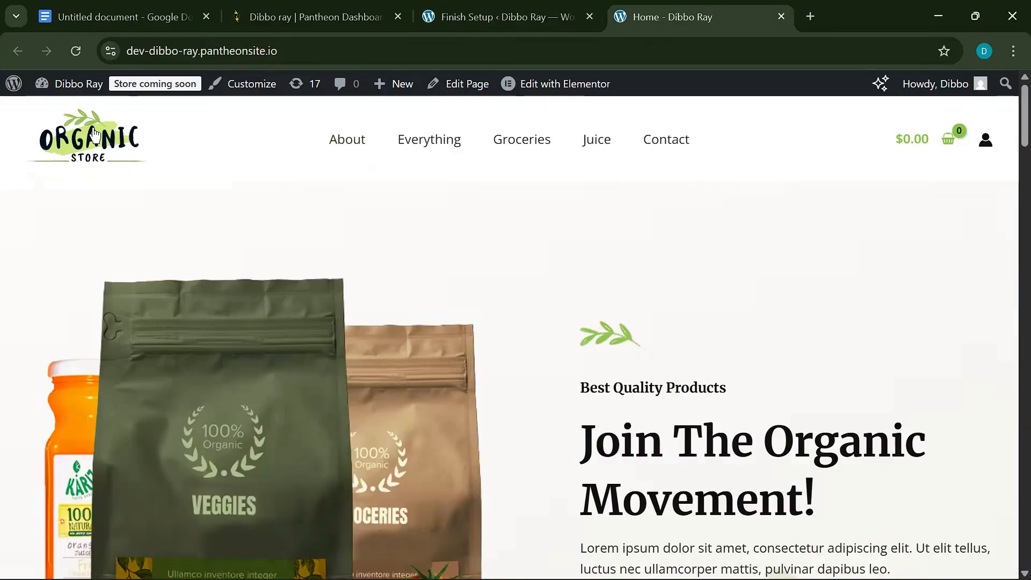
mouse_move(74, 96)
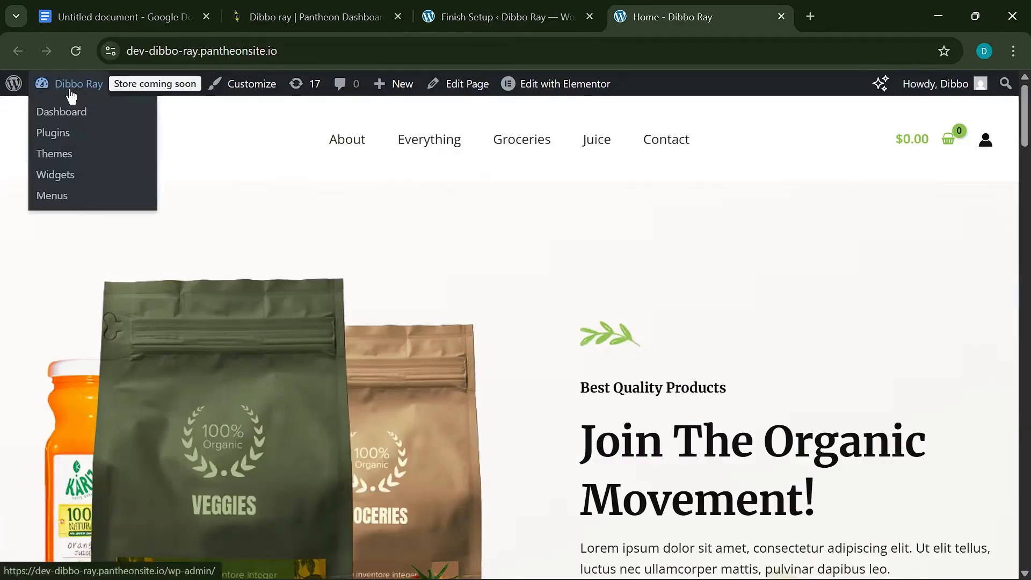
left_click(450, 11)
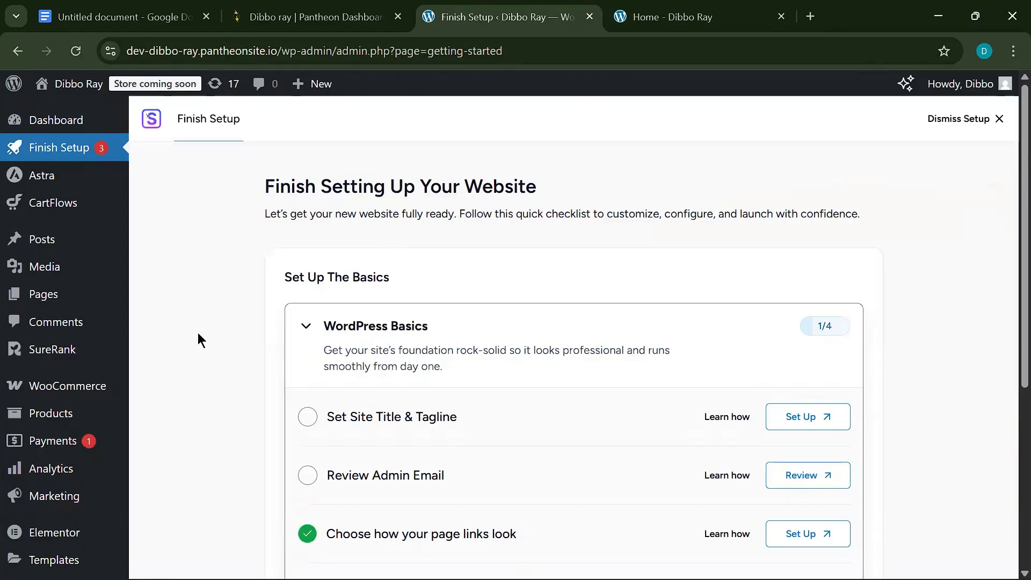
left_click(164, 86)
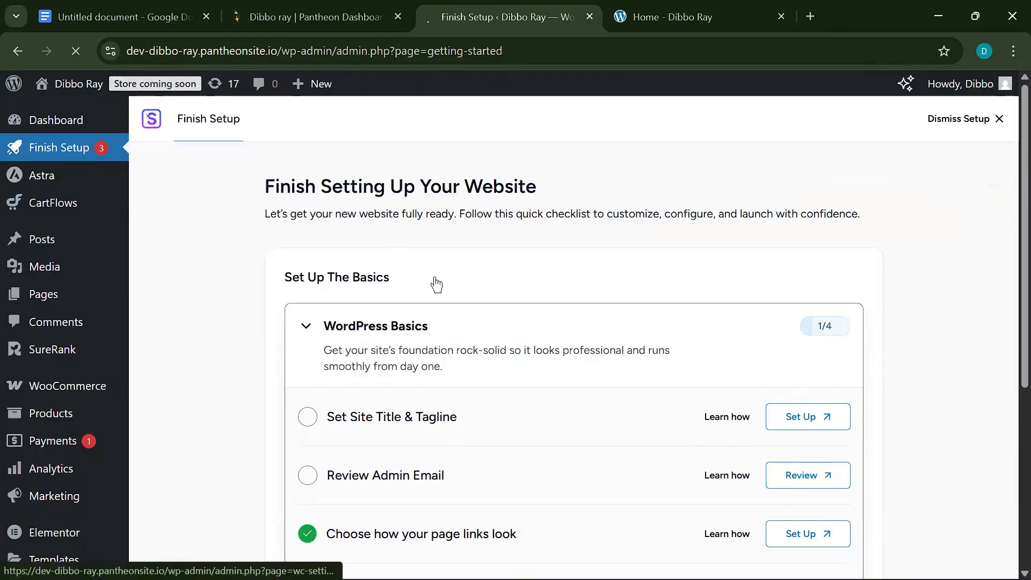
- Switch WooCommerce site visibility from Coming soon to Live and save the change
scroll(203, 302, "down", 6)
scroll(194, 167, "up", 4)
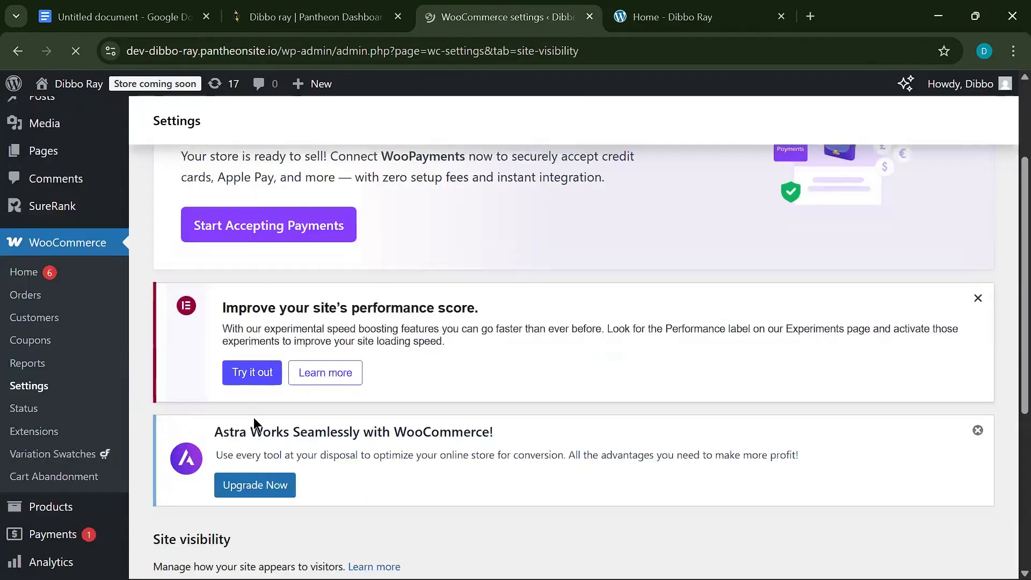
scroll(253, 417, "down", 5)
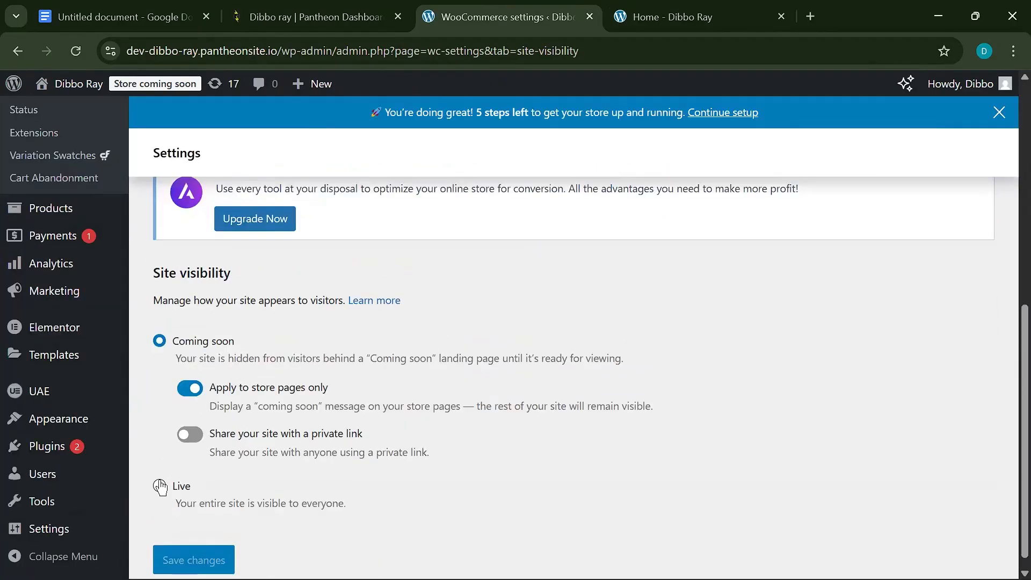
left_click(167, 490)
left_click(211, 473)
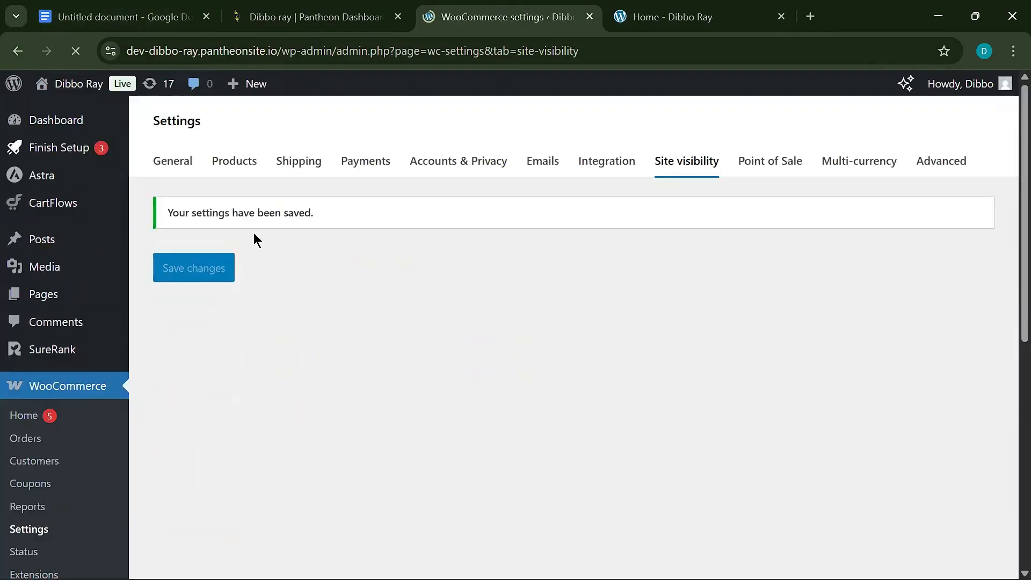
mouse_move(147, 87)
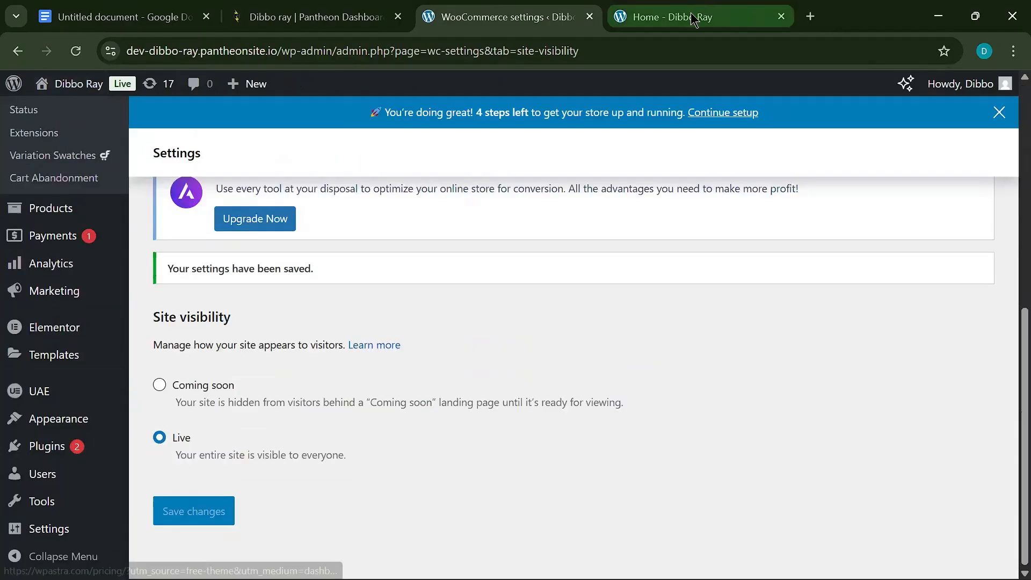
- Put Handpicked Red Chillies ($19.00) in the cart and proceed to checkout
left_click(716, 8)
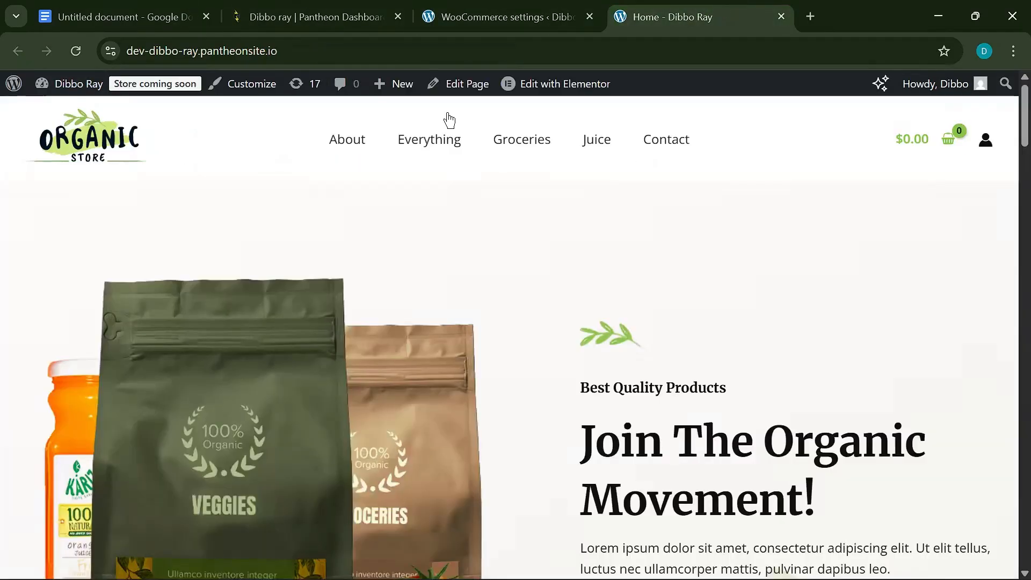
scroll(437, 369, "down", 15)
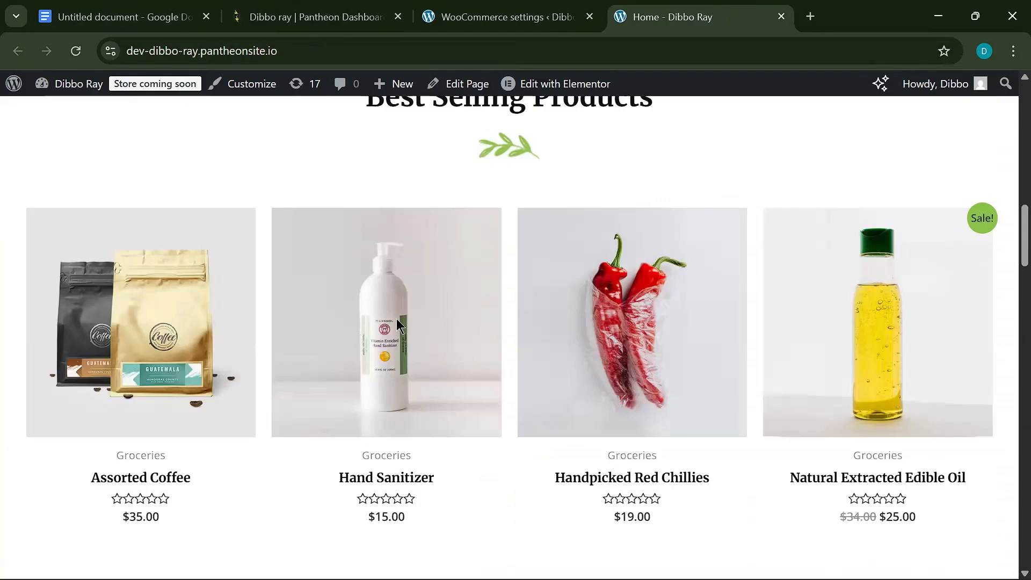
scroll(397, 318, "down", 4)
left_click(653, 267)
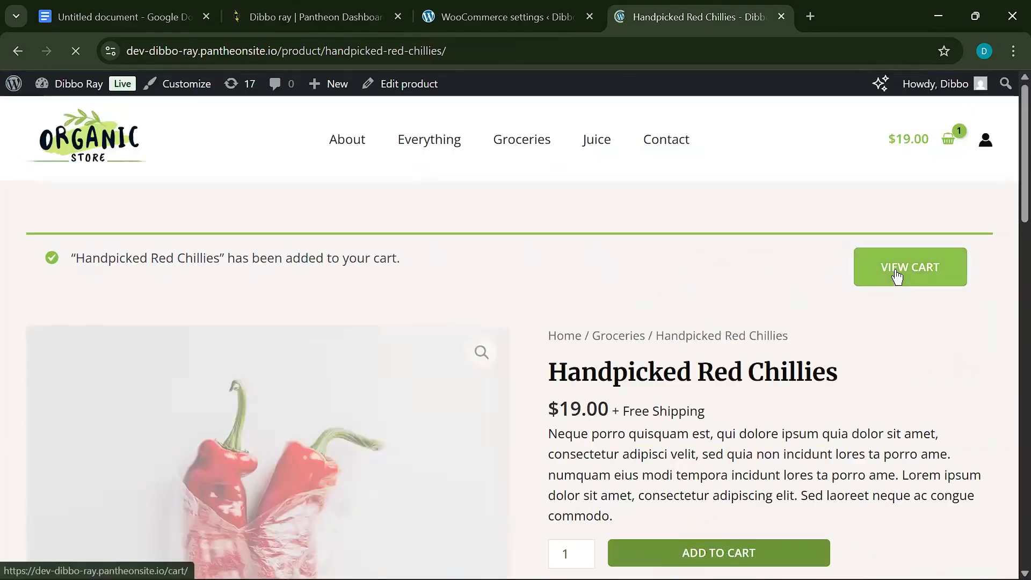
left_click(896, 277)
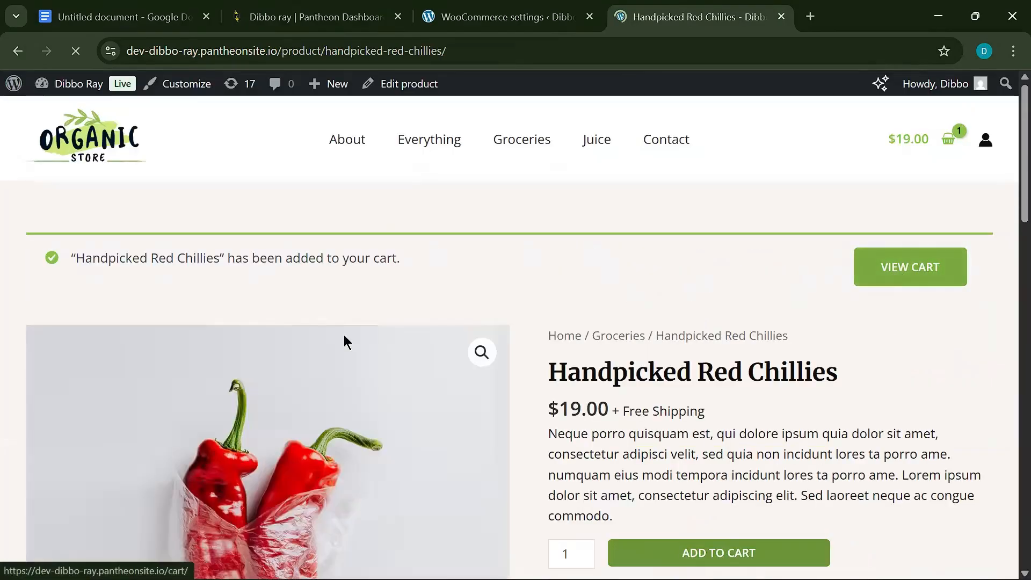
scroll(615, 443, "down", 6)
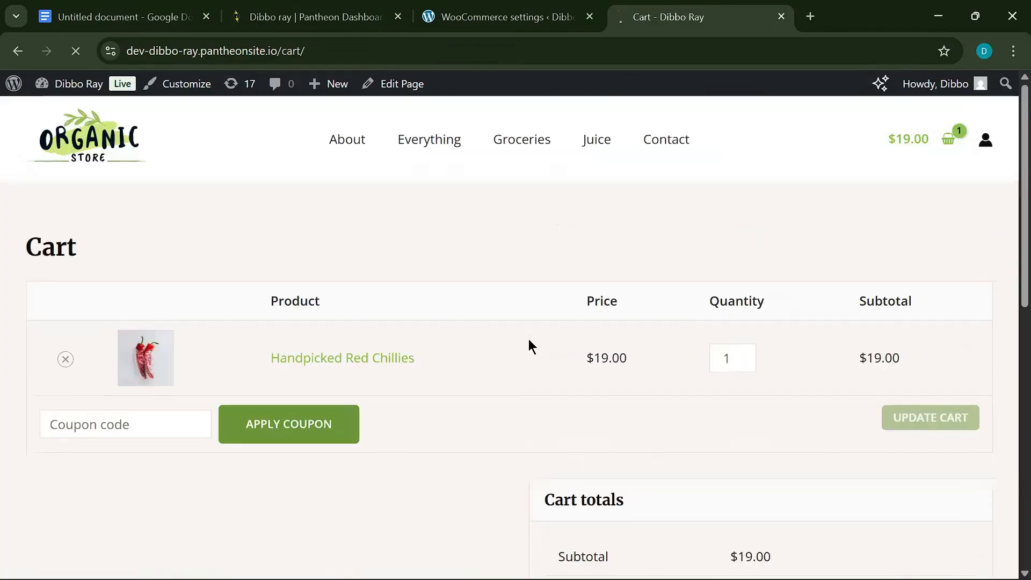
scroll(387, 344, "down", 3)
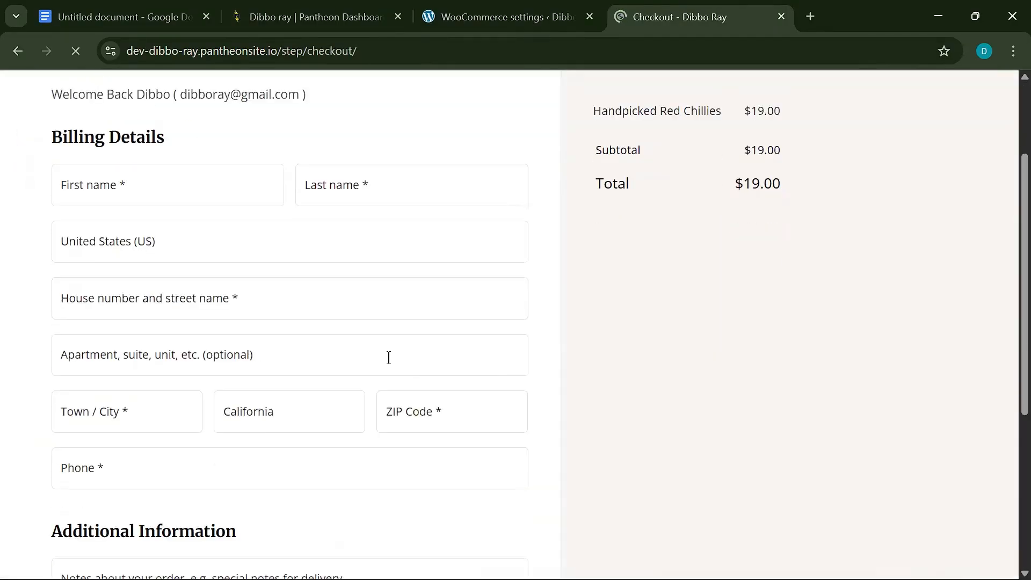
- Autofill the billing last name, street address and town, leaving the country unchanged
left_click(147, 185)
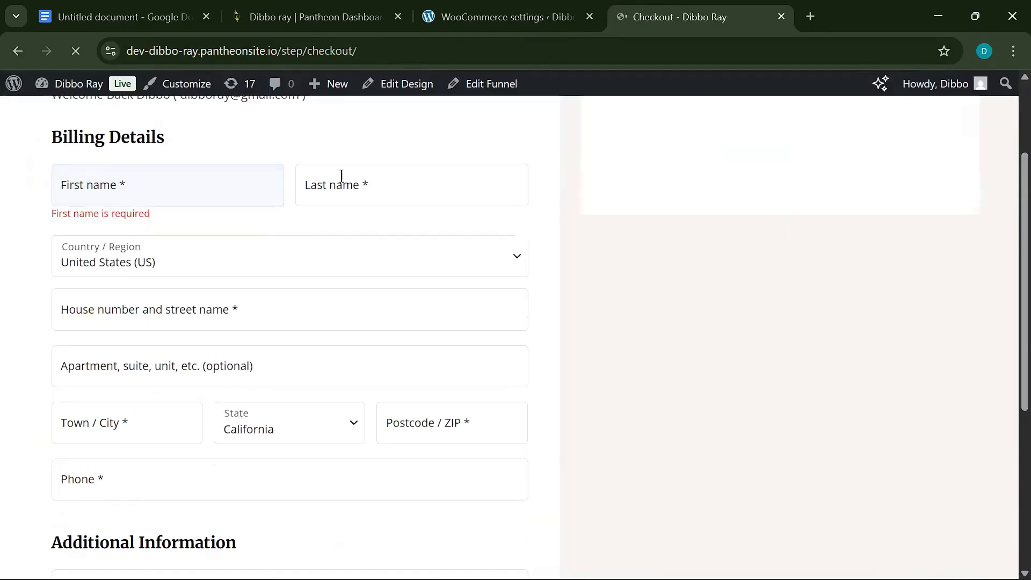
left_click(341, 183)
left_click(395, 230)
left_click(208, 248)
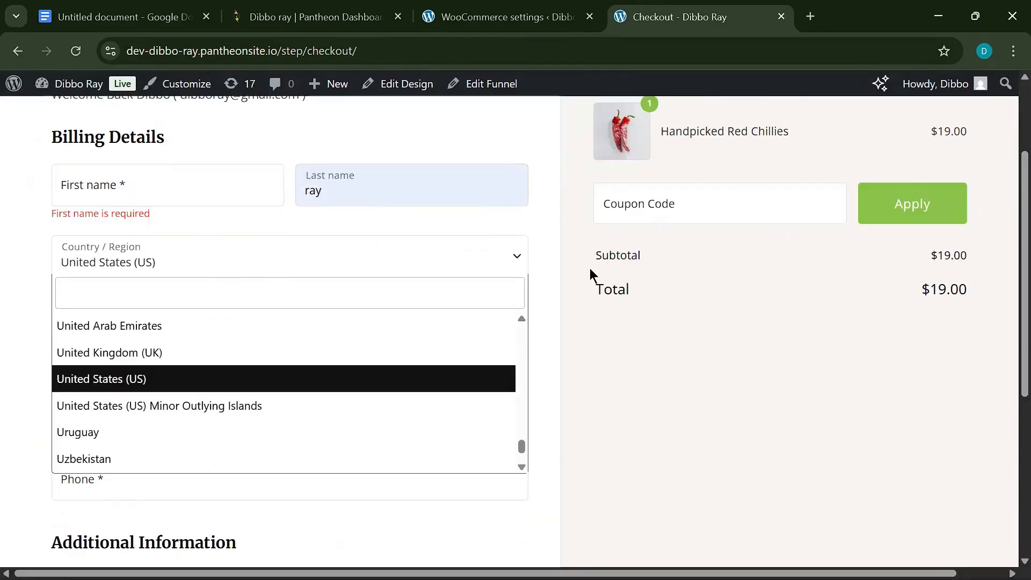
left_click(590, 407)
left_click(299, 316)
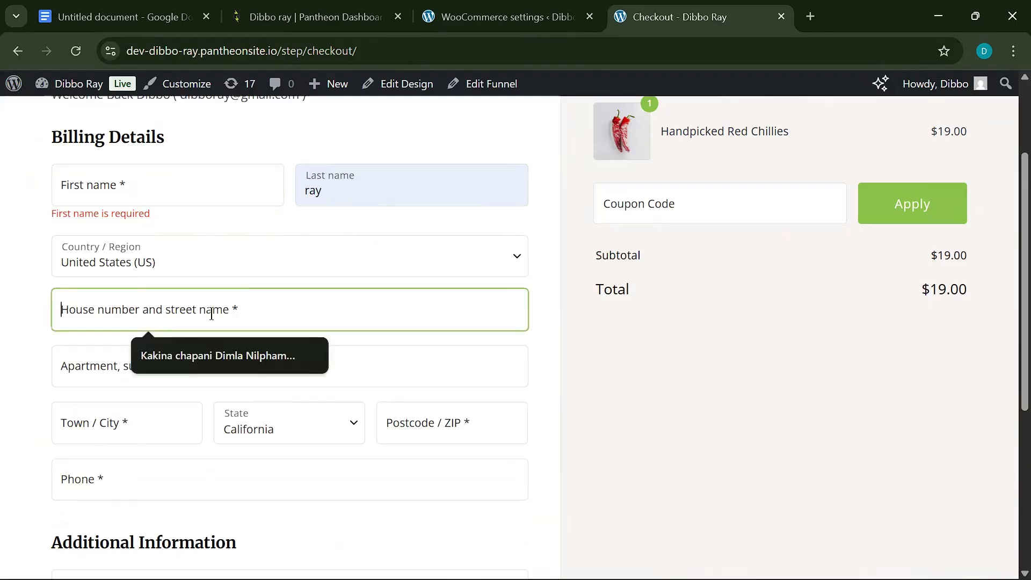
left_click(212, 344)
left_click(164, 368)
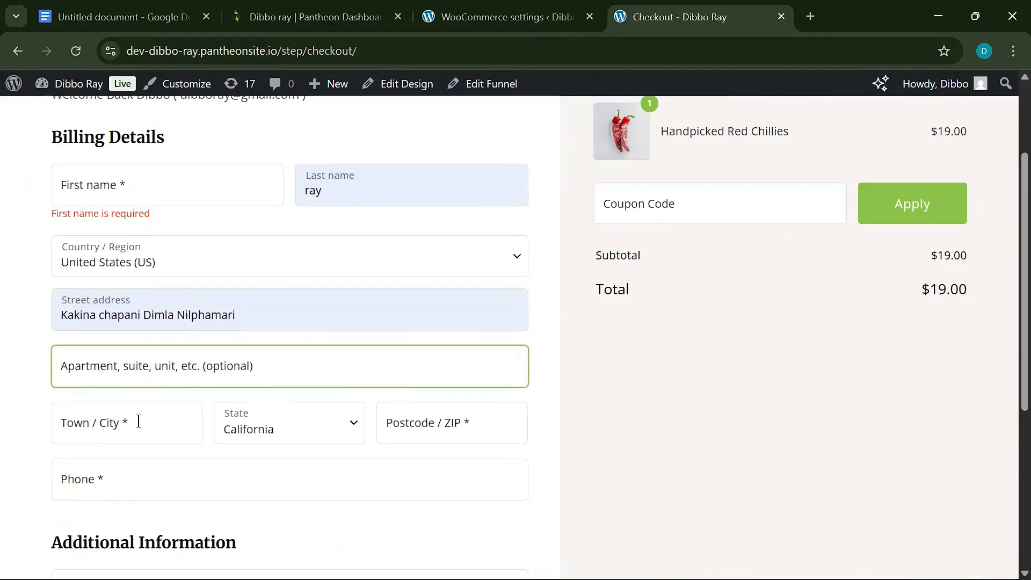
left_click(161, 428)
left_click(156, 470)
- Set the billing state to Arizona and autofill the ZIP code
left_click(350, 428)
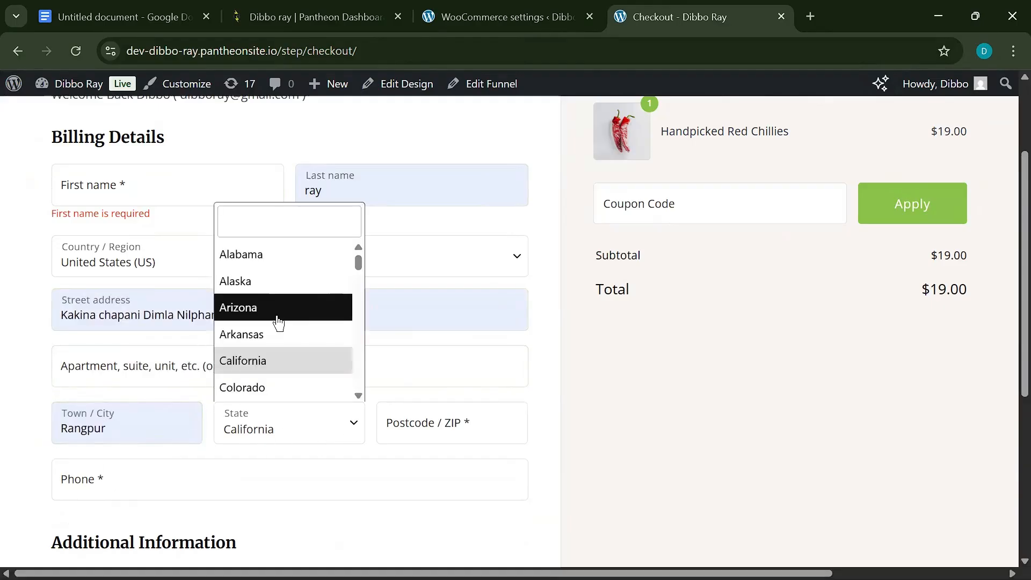
left_click(278, 317)
left_click(437, 428)
left_click(466, 471)
scroll(110, 249, "down", 5)
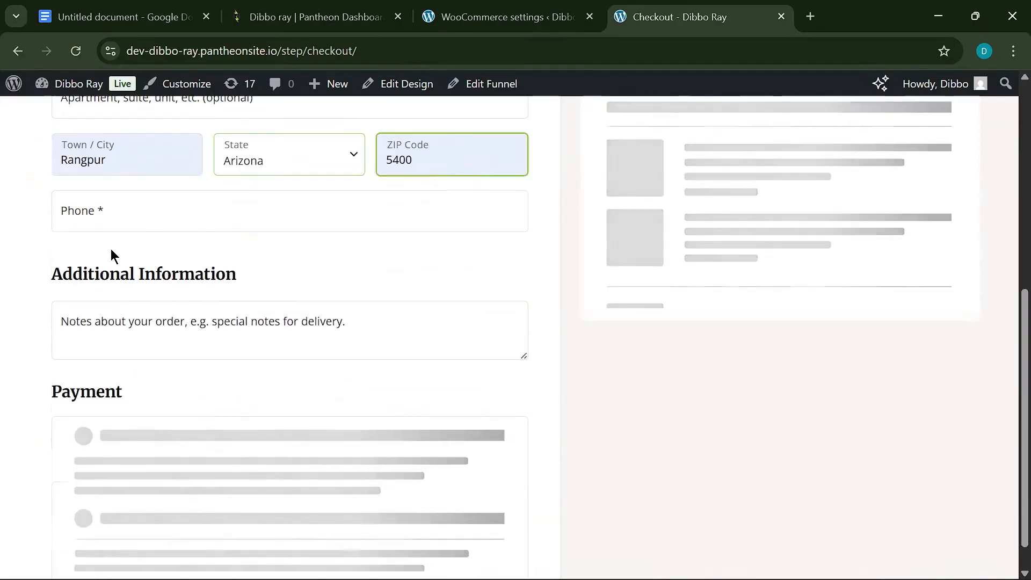
- Fill in the billing phone number, finally entering 013999
left_click(125, 204)
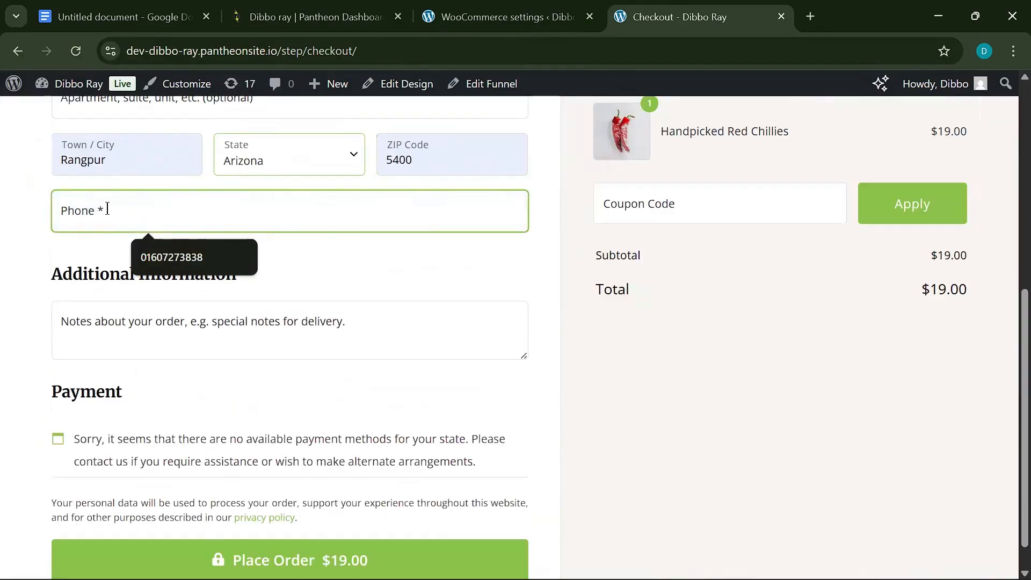
left_click(155, 255)
left_click_drag(86, 217, 268, 217)
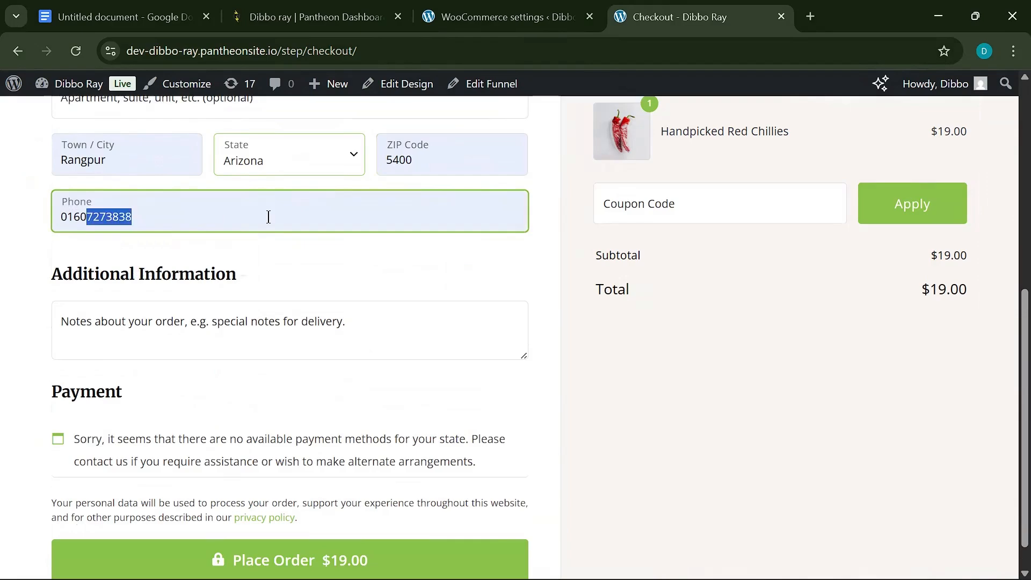
key("BackSpace")
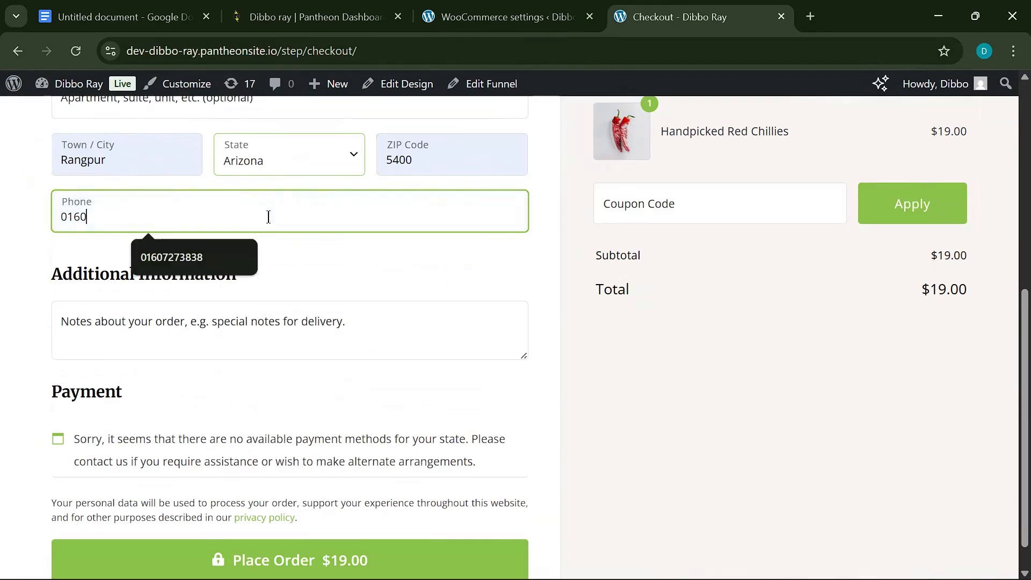
type("34567")
key("ctrl+a")
key("BackSpace")
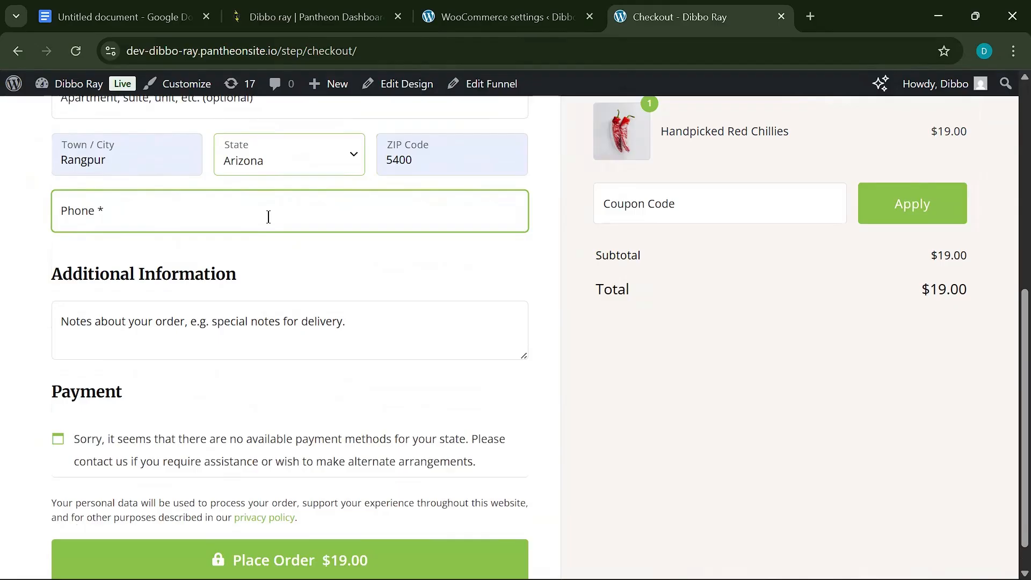
type("0130000000000")
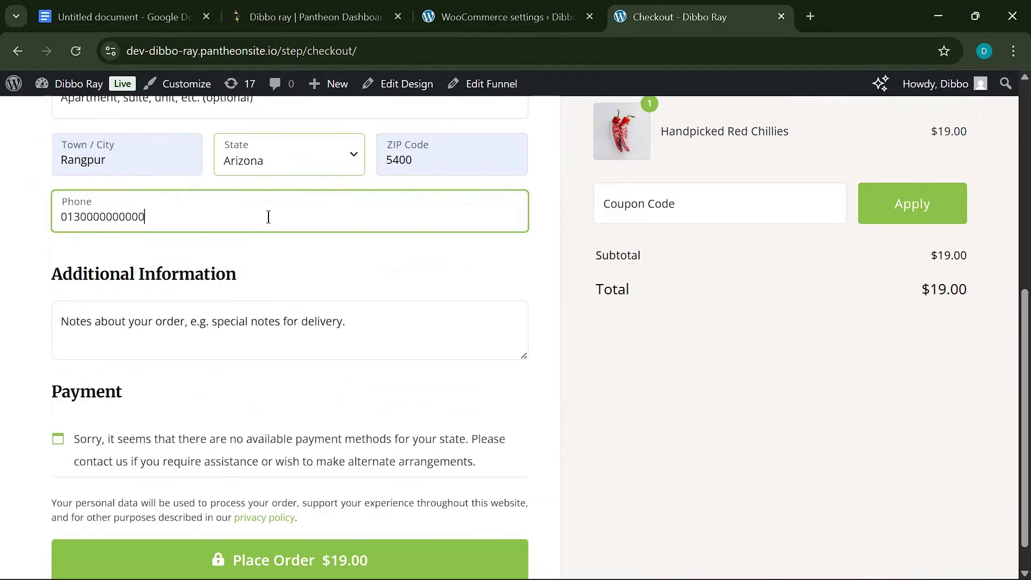
key("ctrl+a")
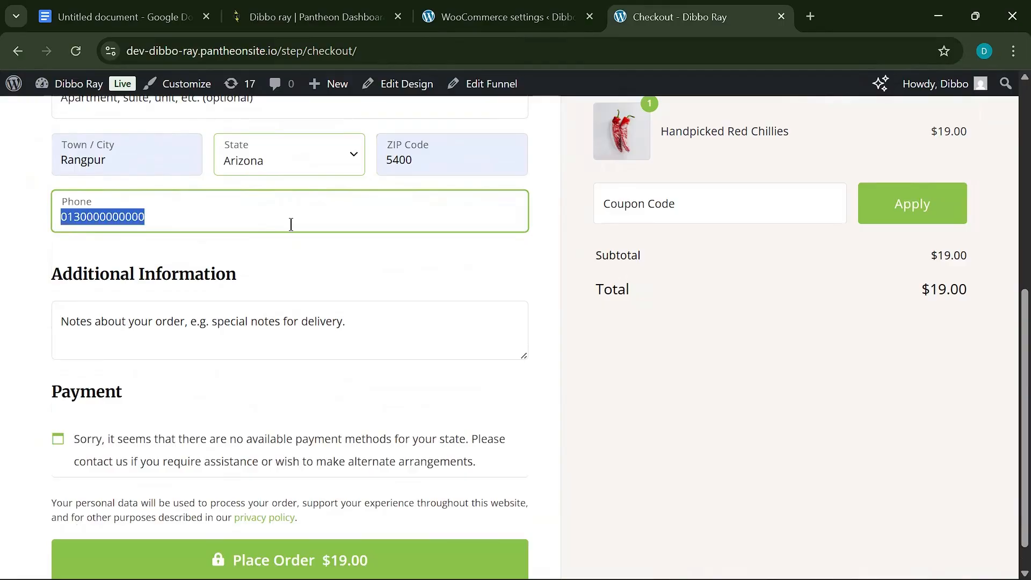
key("BackSpace")
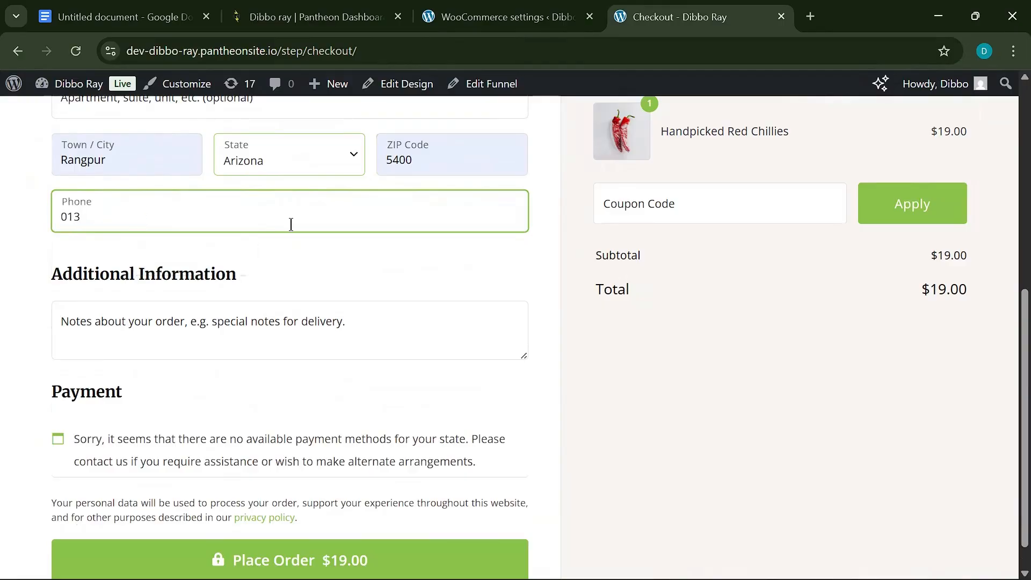
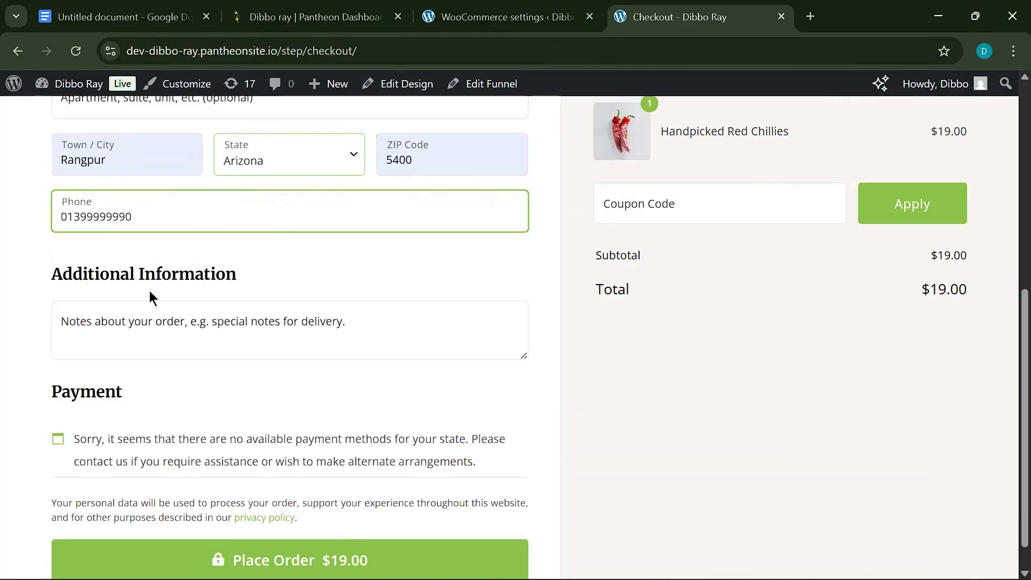
scroll(149, 295, "down", 1)
- Submit the $19.00 order, then autofill the missing billing first name
left_click(260, 529)
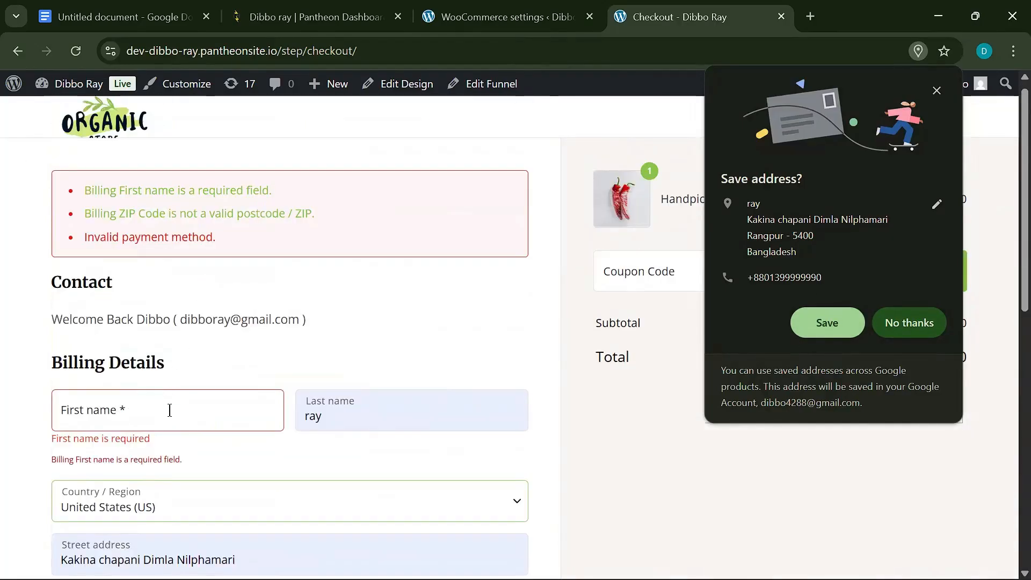
left_click(168, 410)
left_click(175, 456)
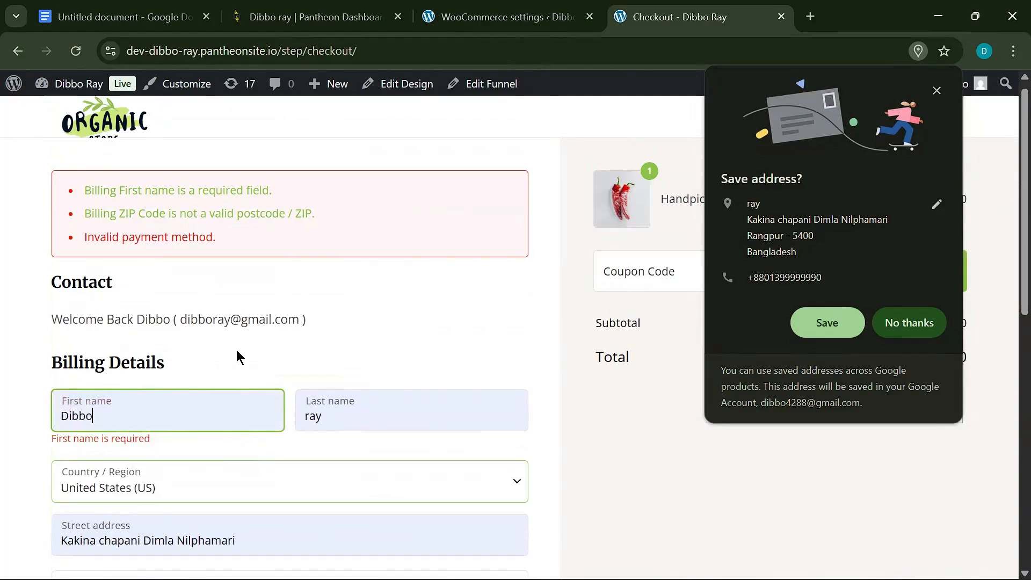
- Decline Chrome's offer to save the checkout address
scroll(225, 355, "down", 3)
scroll(260, 342, "down", 7)
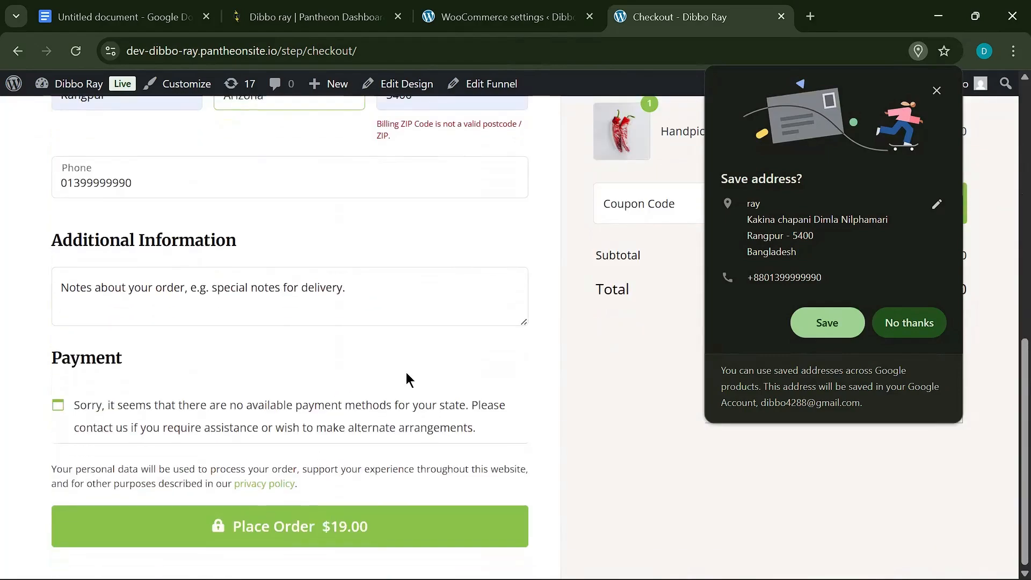
scroll(304, 339, "up", 13)
scroll(306, 426, "down", 8)
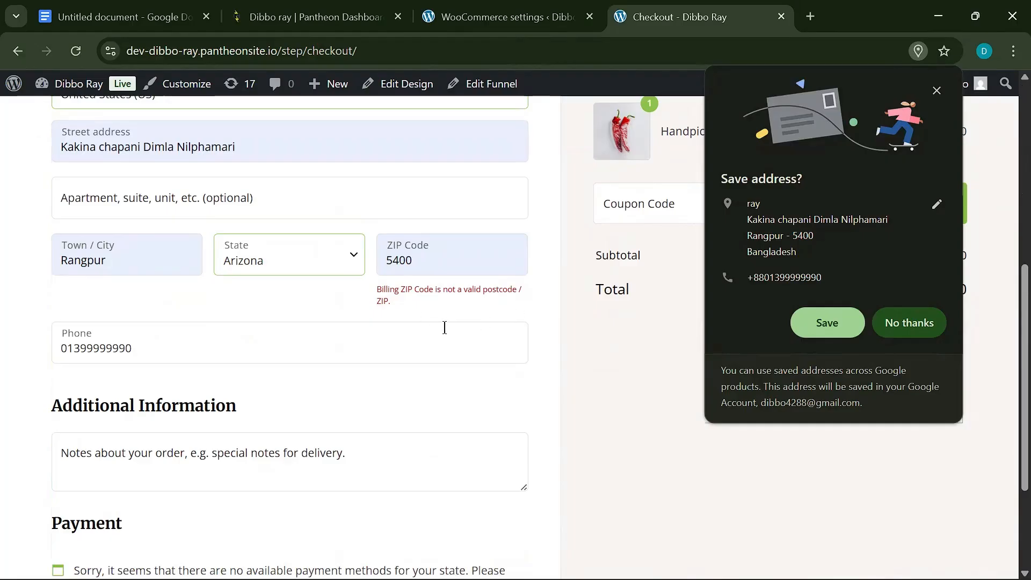
scroll(210, 278, "up", 8)
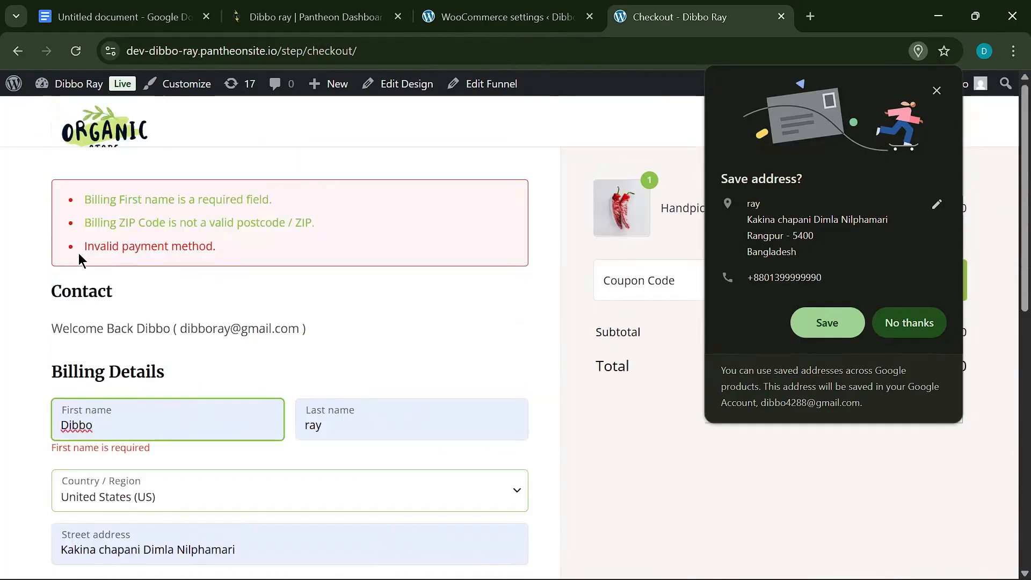
scroll(338, 290, "down", 10)
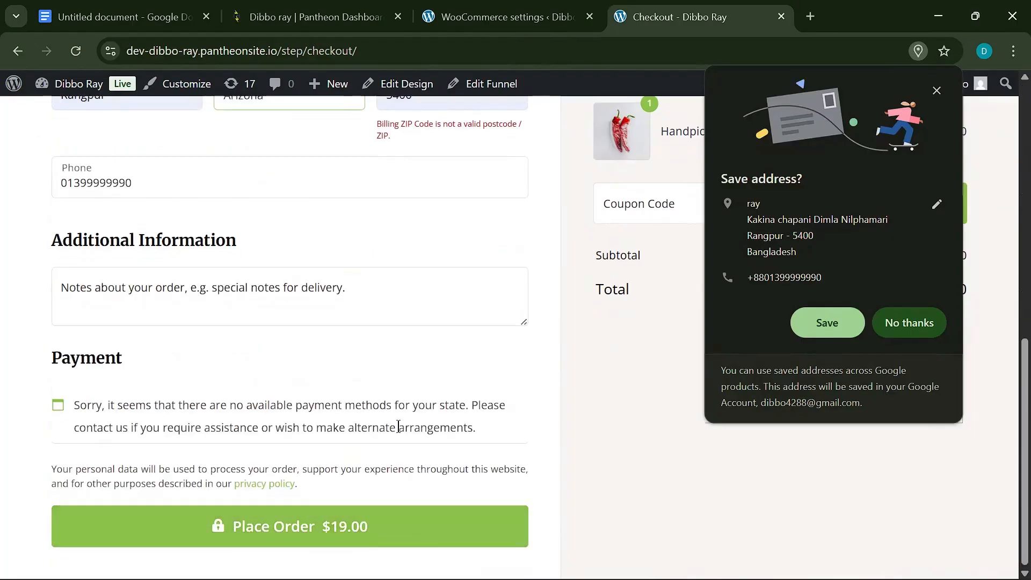
left_click(935, 322)
- Open WooCommerce Payments settings, close the WooPayments setup, and review the offline payments option
left_click(515, 17)
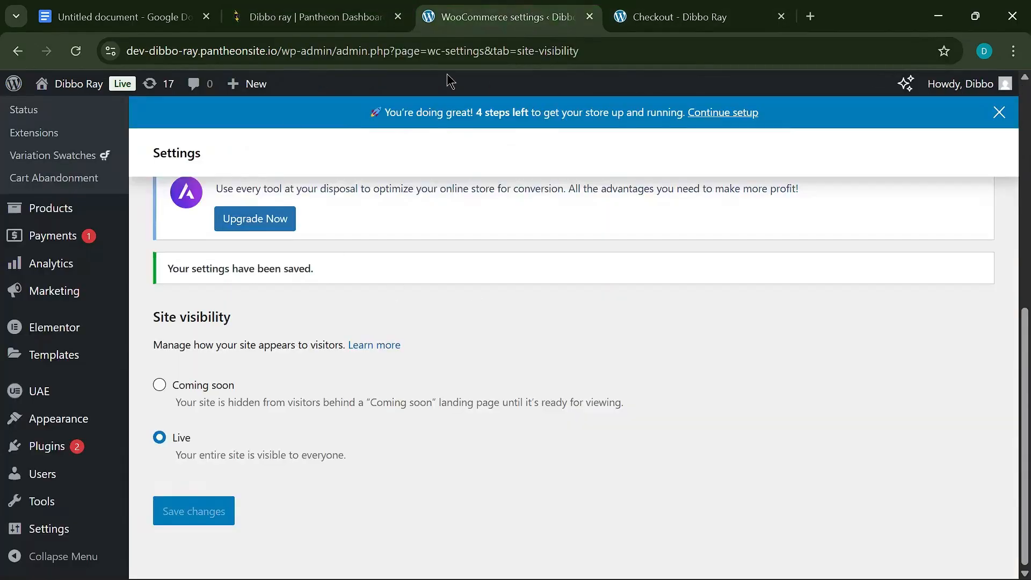
scroll(344, 145, "up", 7)
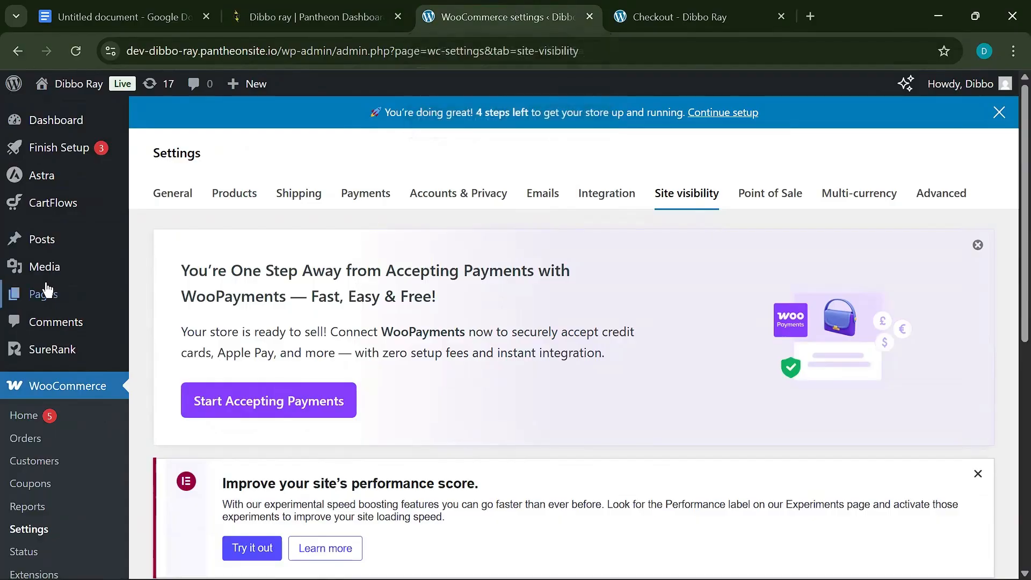
scroll(43, 263, "down", 10)
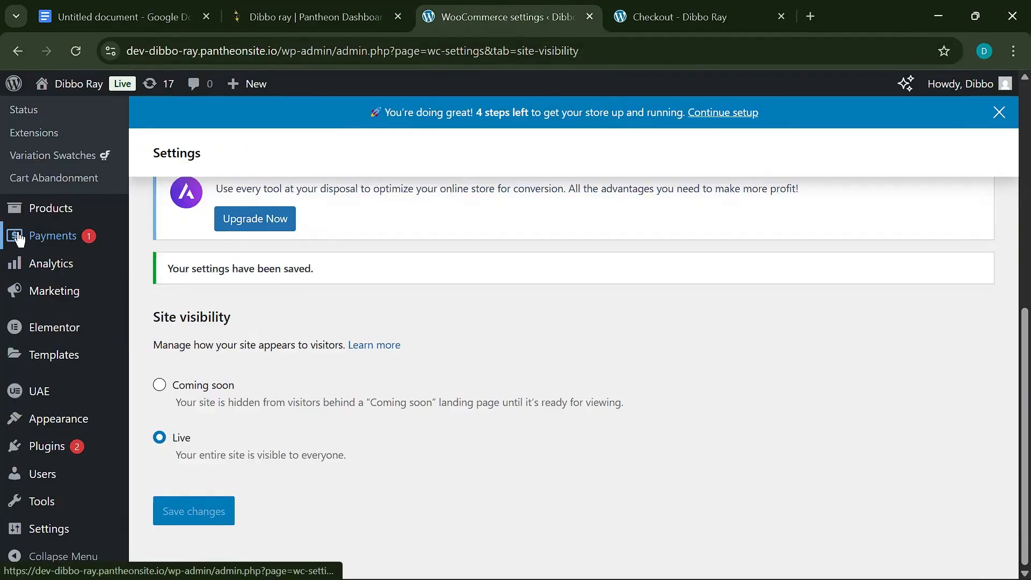
left_click(54, 235)
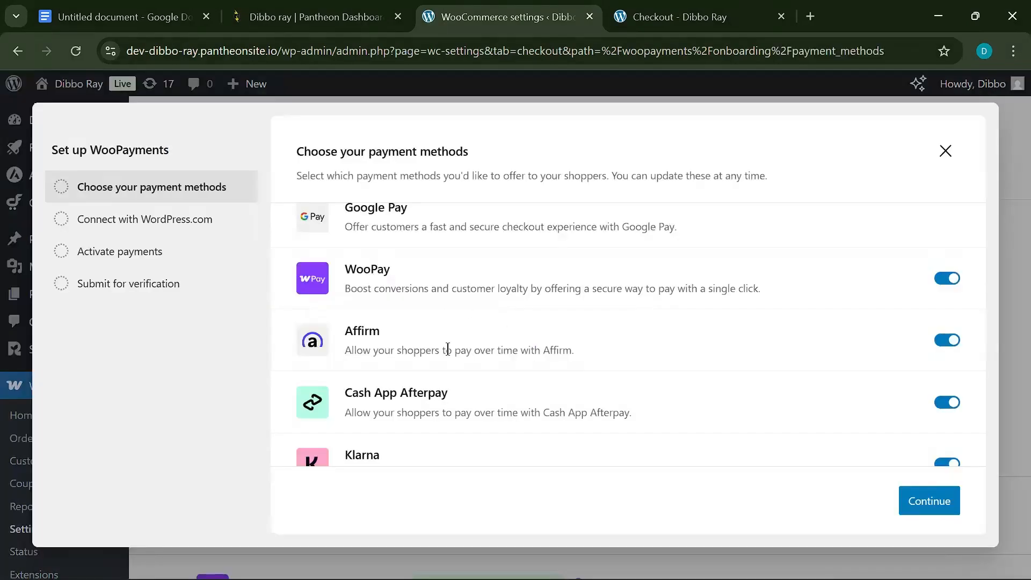
scroll(447, 349, "down", 2)
scroll(445, 395, "up", 4)
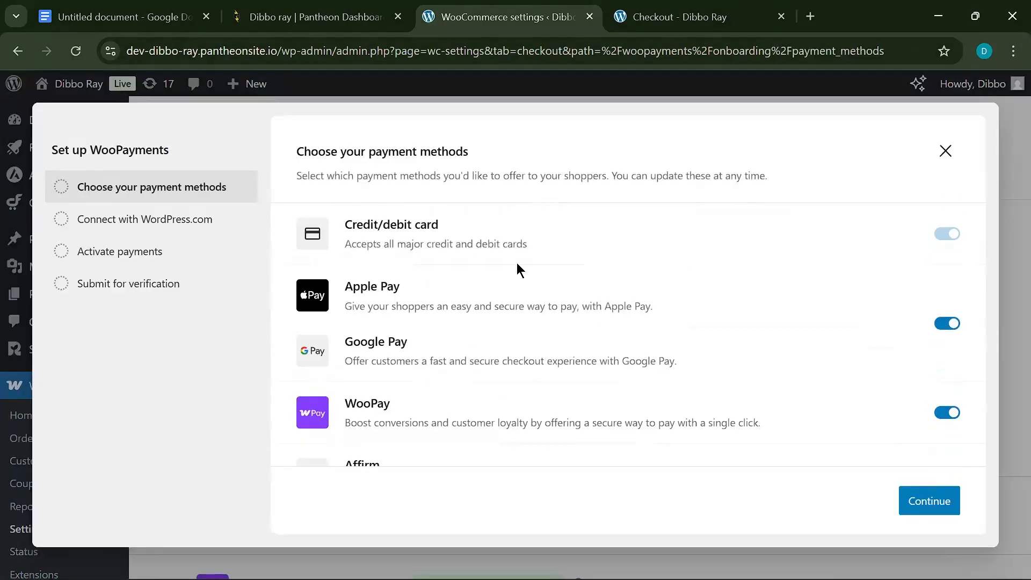
left_click(945, 152)
scroll(238, 314, "down", 6)
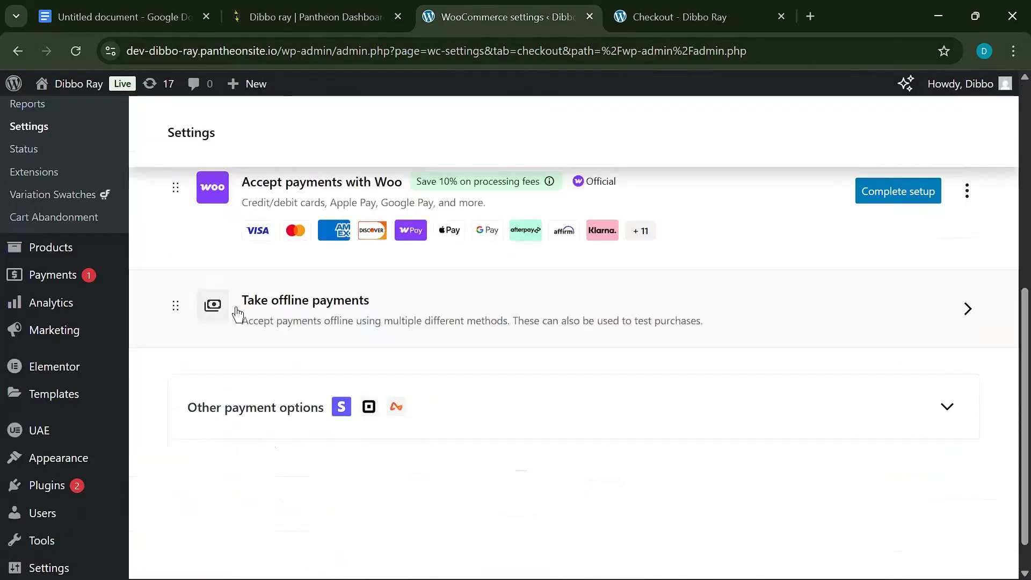
scroll(460, 346, "up", 3)
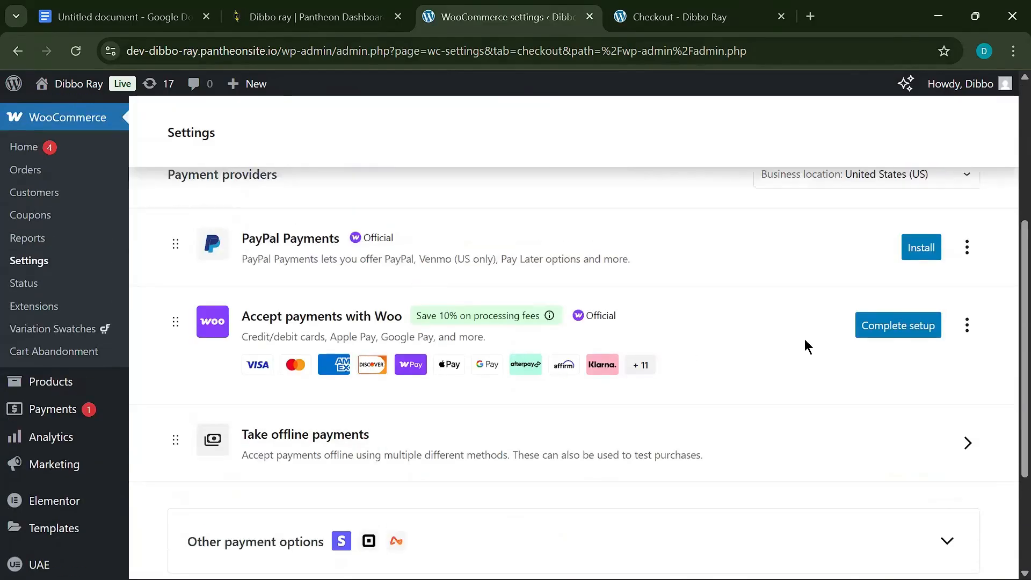
scroll(398, 349, "up", 5)
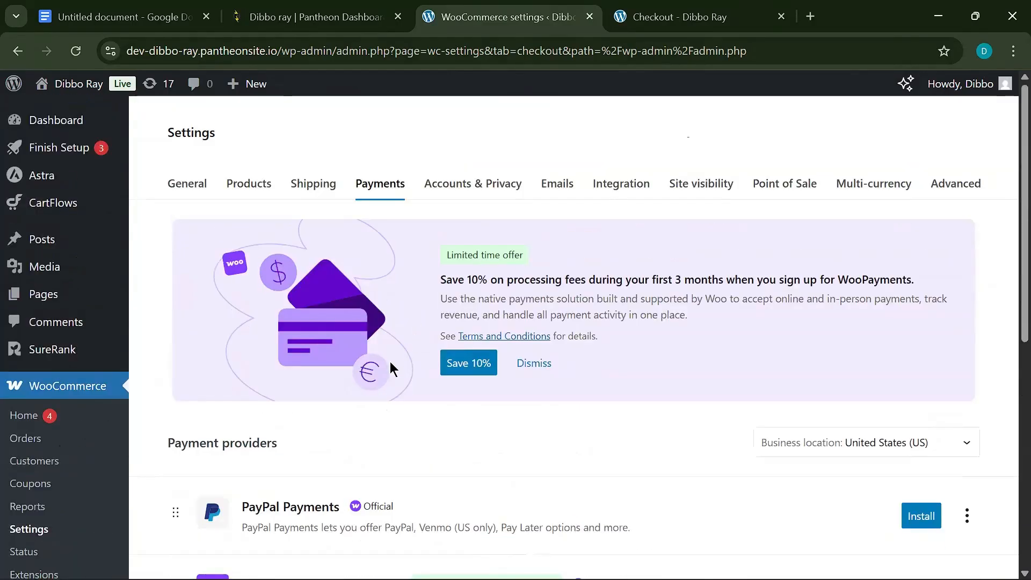
scroll(390, 366, "down", 5)
scroll(282, 427, "down", 3)
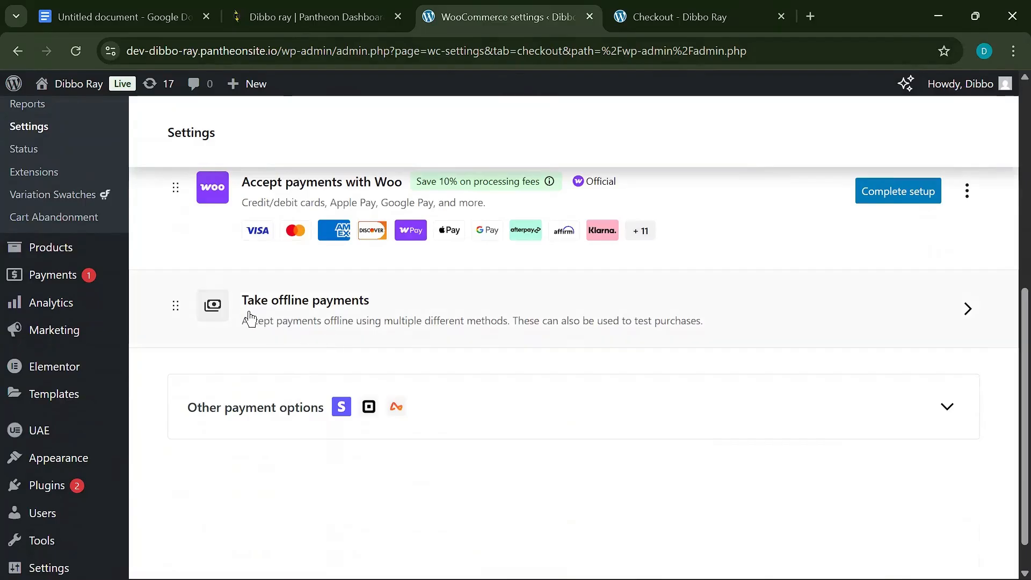
- Enable Cash on delivery under Take offline payments
left_click(949, 306)
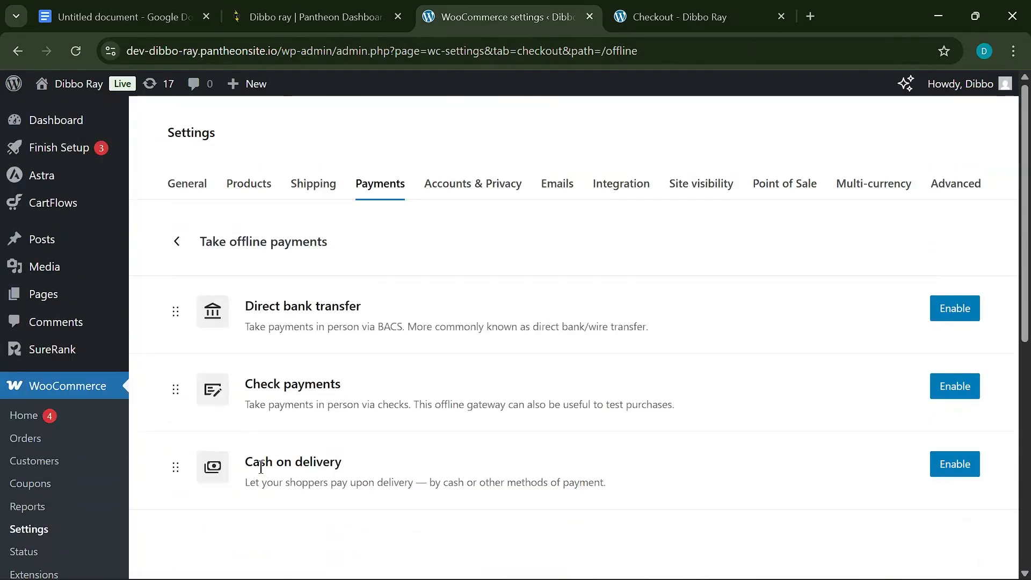
left_click(958, 464)
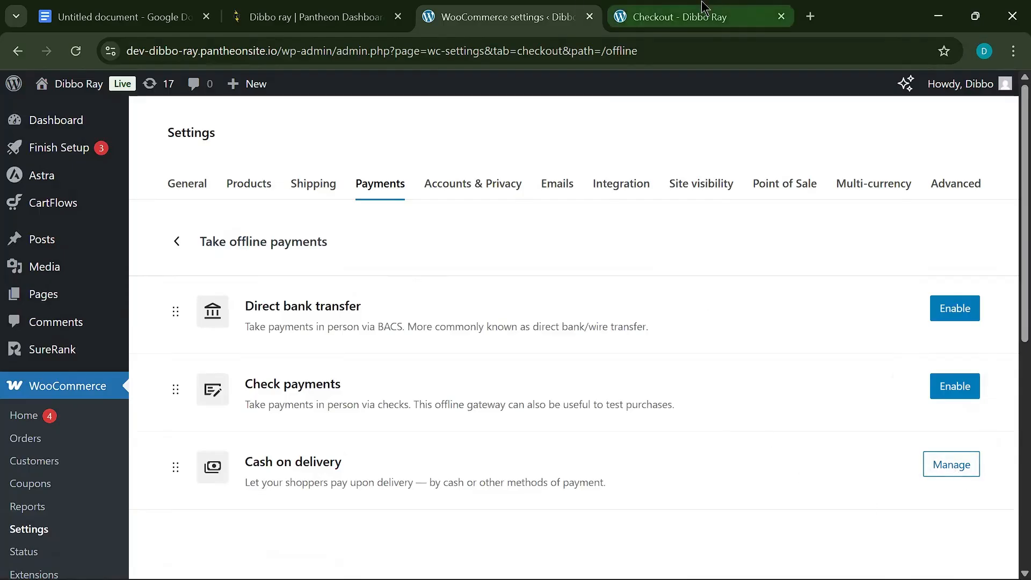
left_click(679, 17)
- Reload the checkout page and try placing the test order
left_click(76, 51)
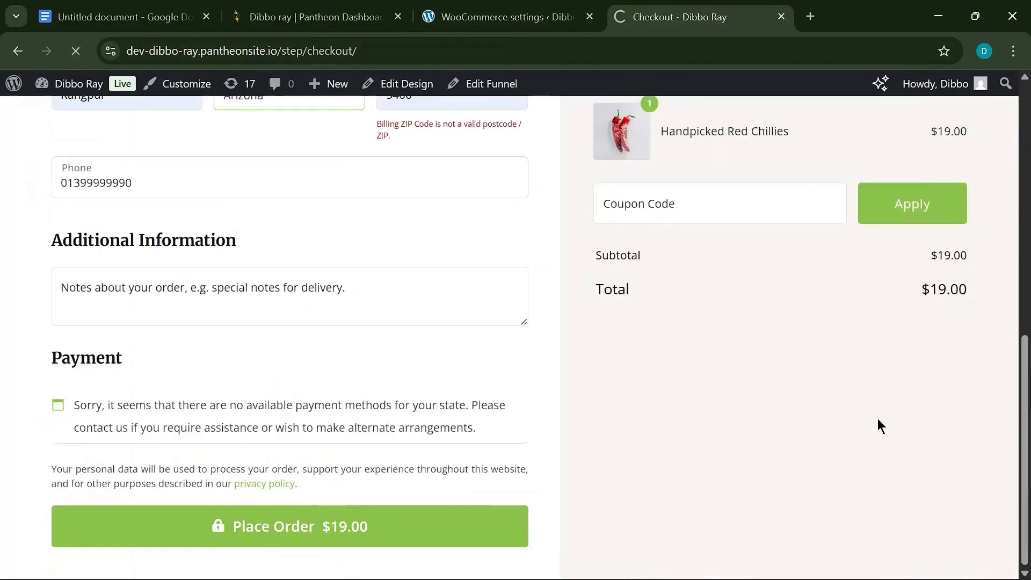
scroll(416, 398, "down", 8)
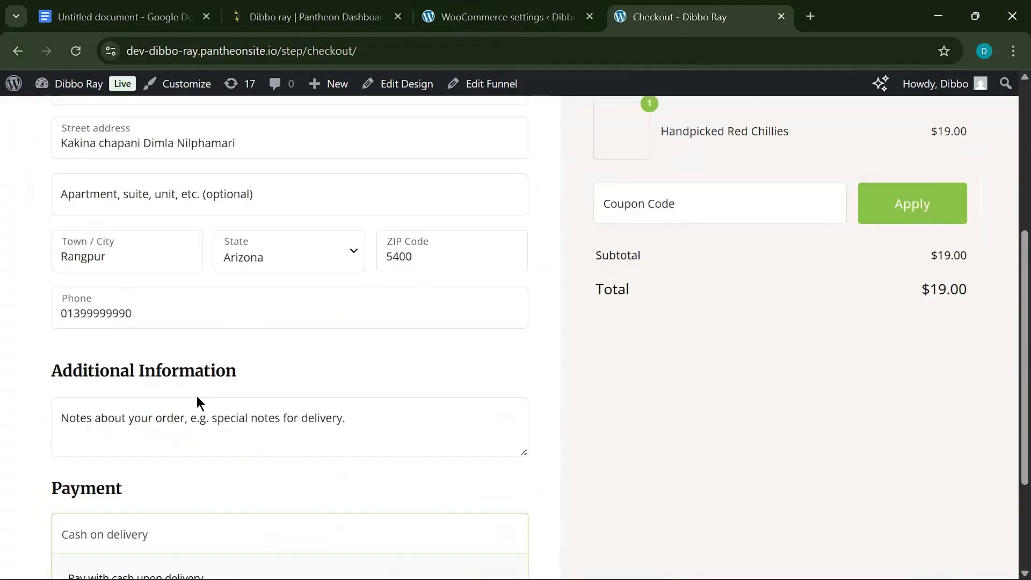
scroll(316, 329, "up", 5)
scroll(306, 349, "down", 5)
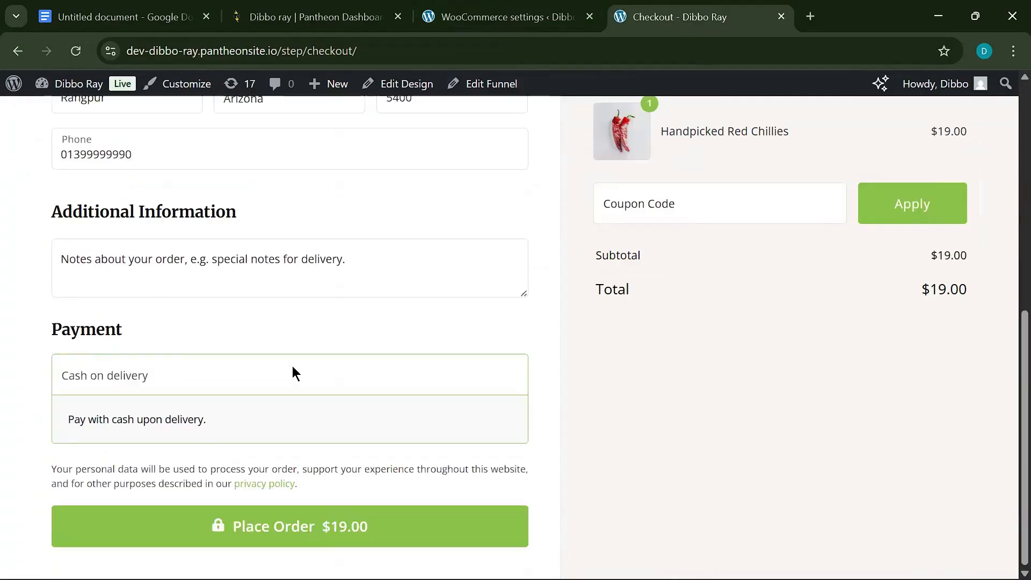
left_click(231, 529)
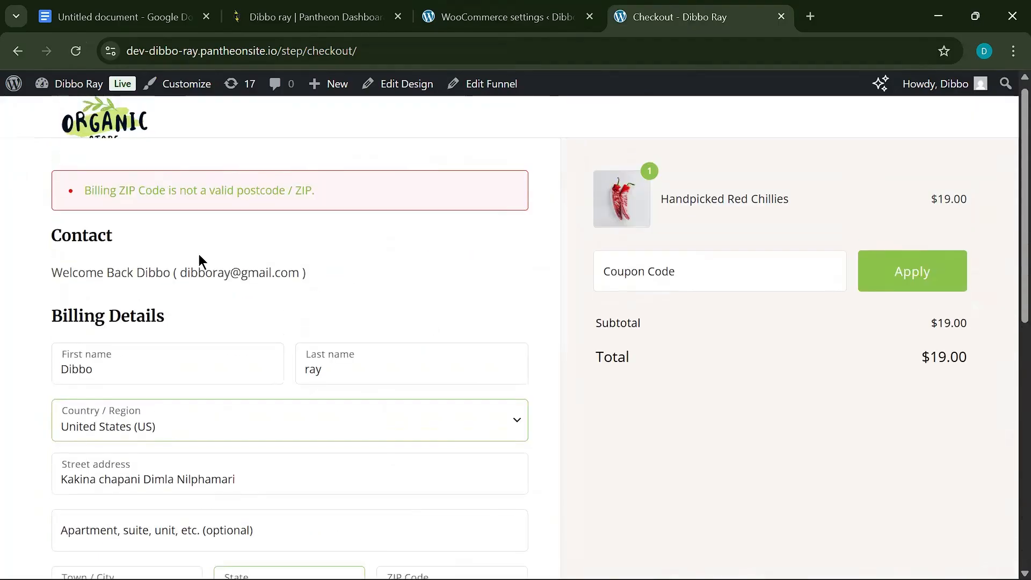
scroll(350, 255, "down", 10)
scroll(146, 331, "up", 7)
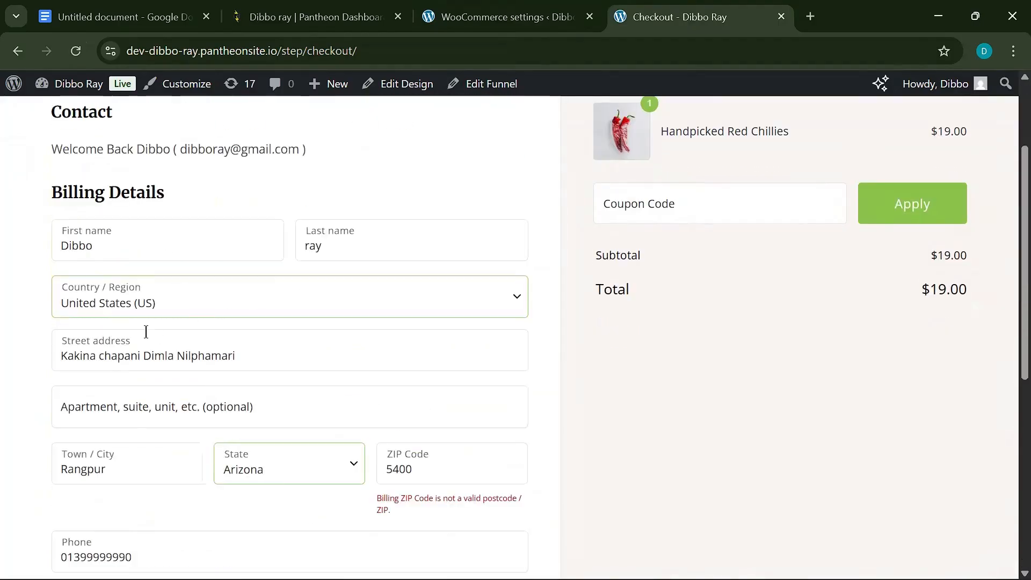
- Change the billing country to Bangladesh
left_click(192, 314)
type("ba")
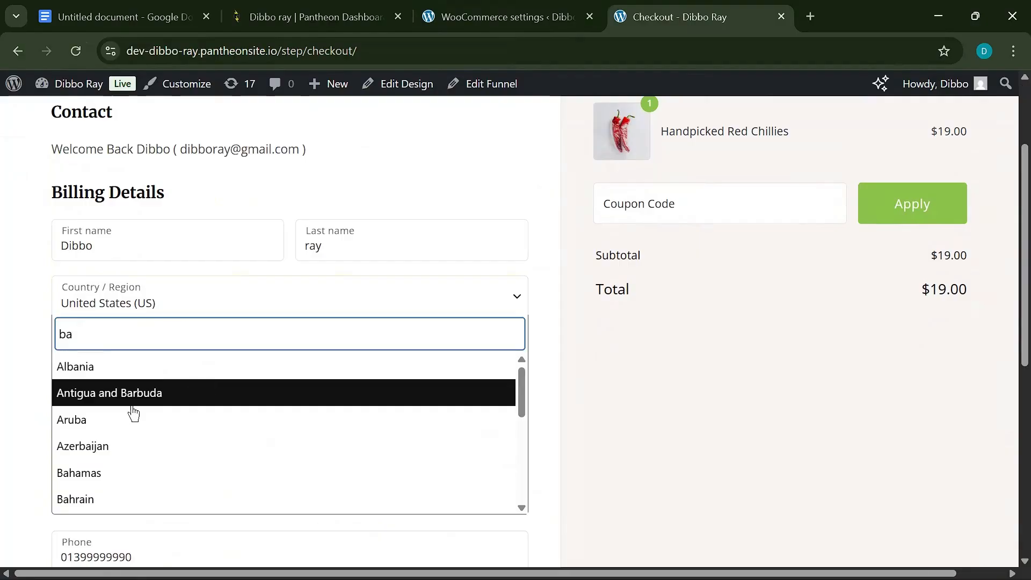
scroll(131, 453, "down", 3)
left_click(122, 394)
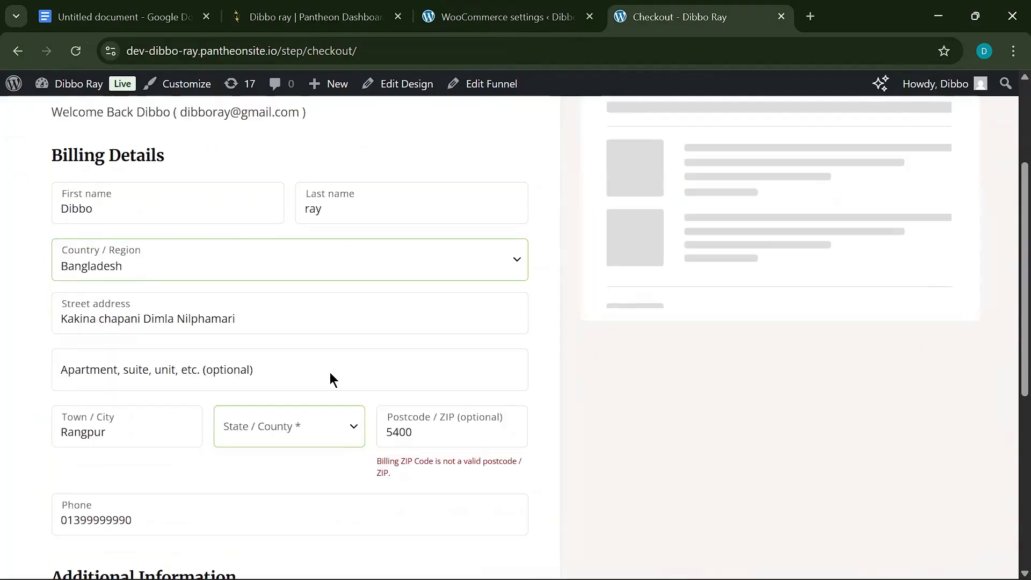
scroll(423, 230, "down", 5)
scroll(423, 333, "up", 4)
scroll(422, 333, "down", 5)
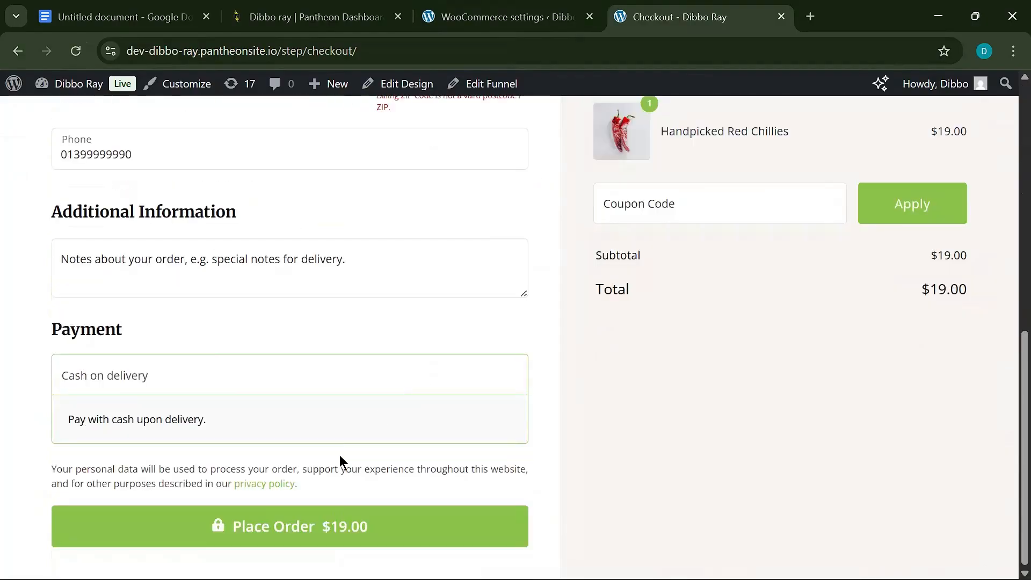
- Resubmit the order and set the District to Bandarban
left_click(313, 530)
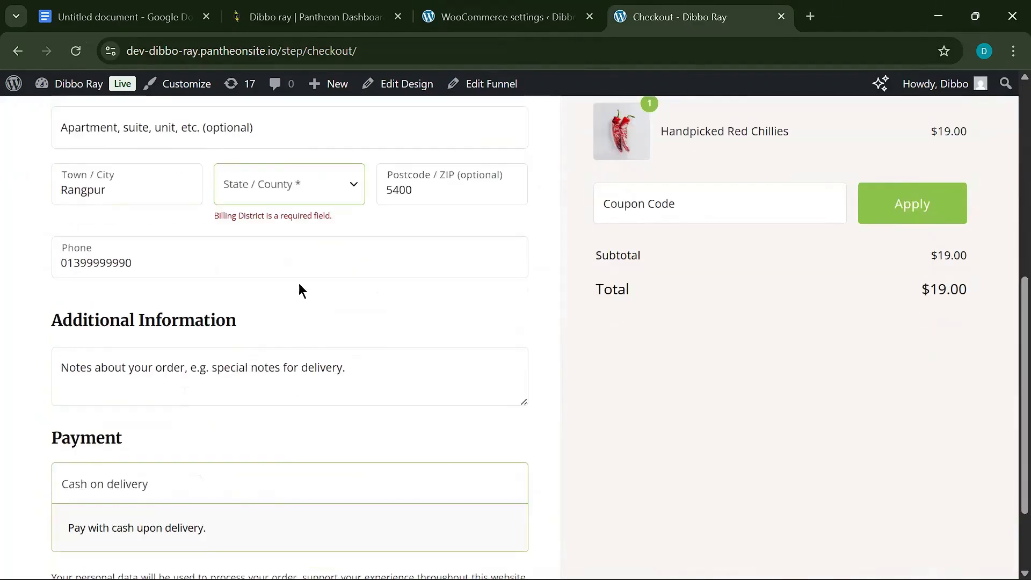
left_click(288, 192)
left_click(288, 278)
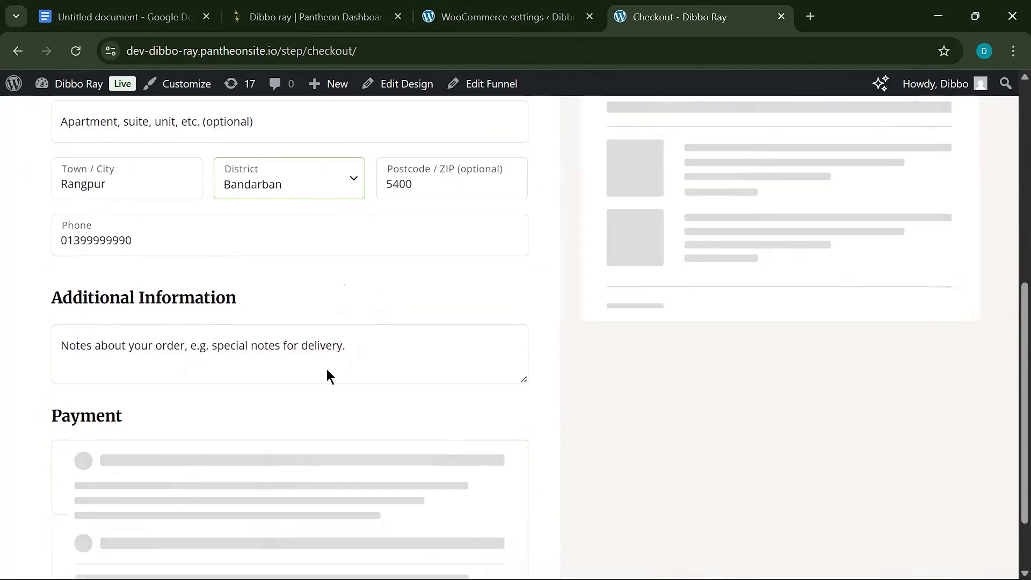
scroll(329, 376, "down", 2)
- Place the $19.00 Cash on delivery order and review the thank-you page
left_click(295, 526)
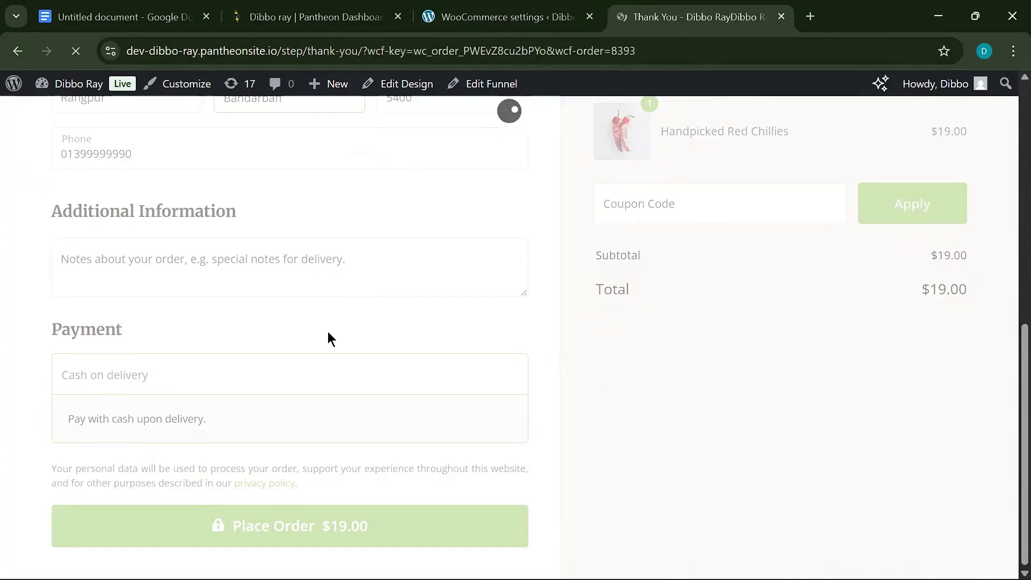
scroll(298, 414, "down", 2)
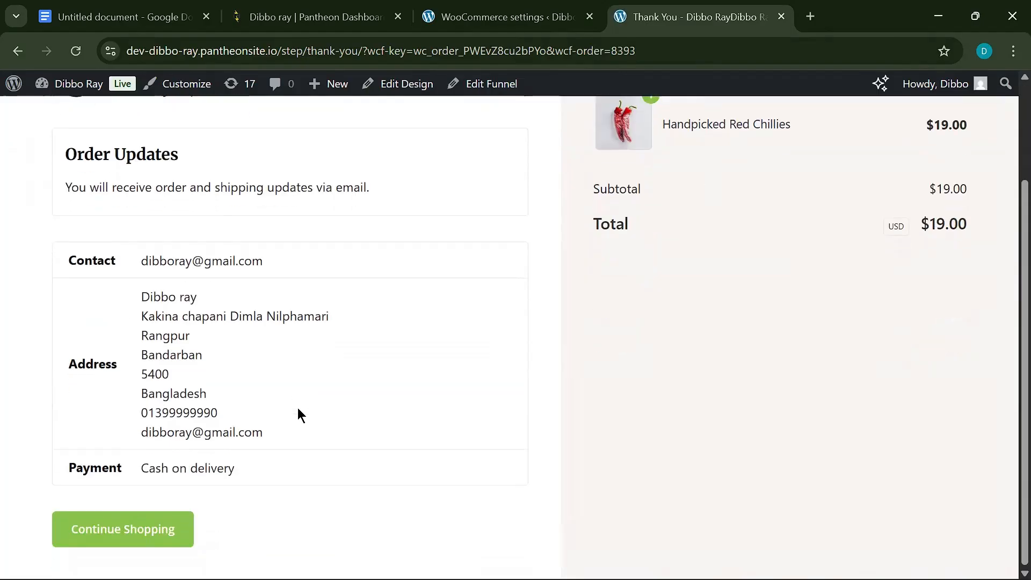
scroll(356, 318, "up", 2)
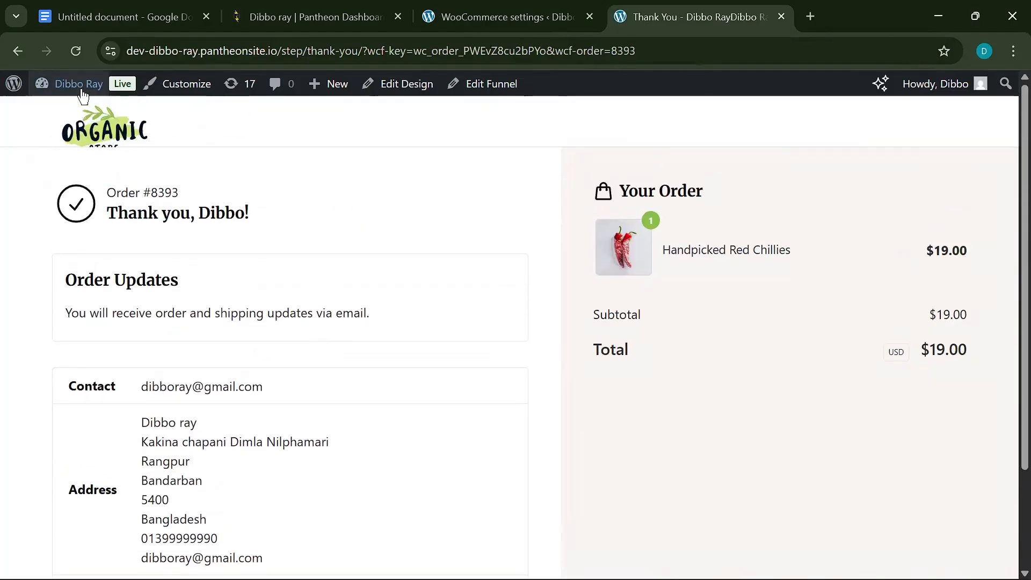
- Go to the admin Dashboard from the site-name menu in the admin bar
mouse_move(69, 83)
left_click(128, 114)
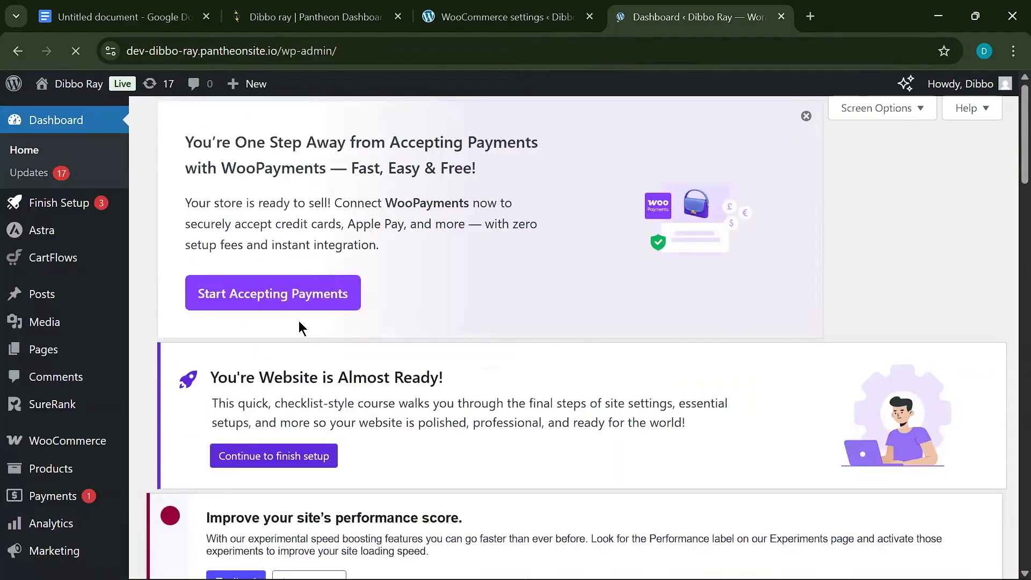
left_click(510, 11)
left_click(688, 4)
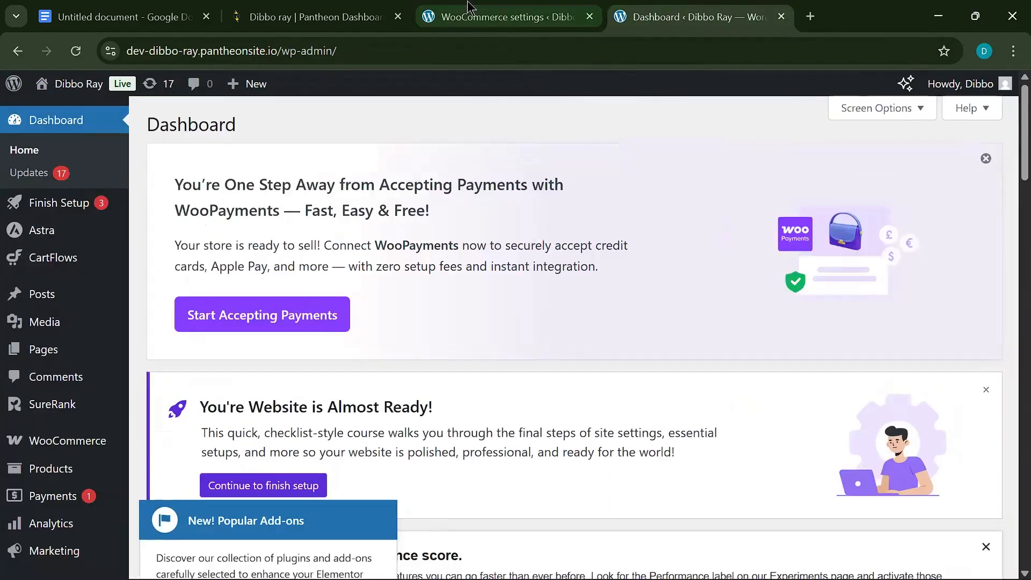